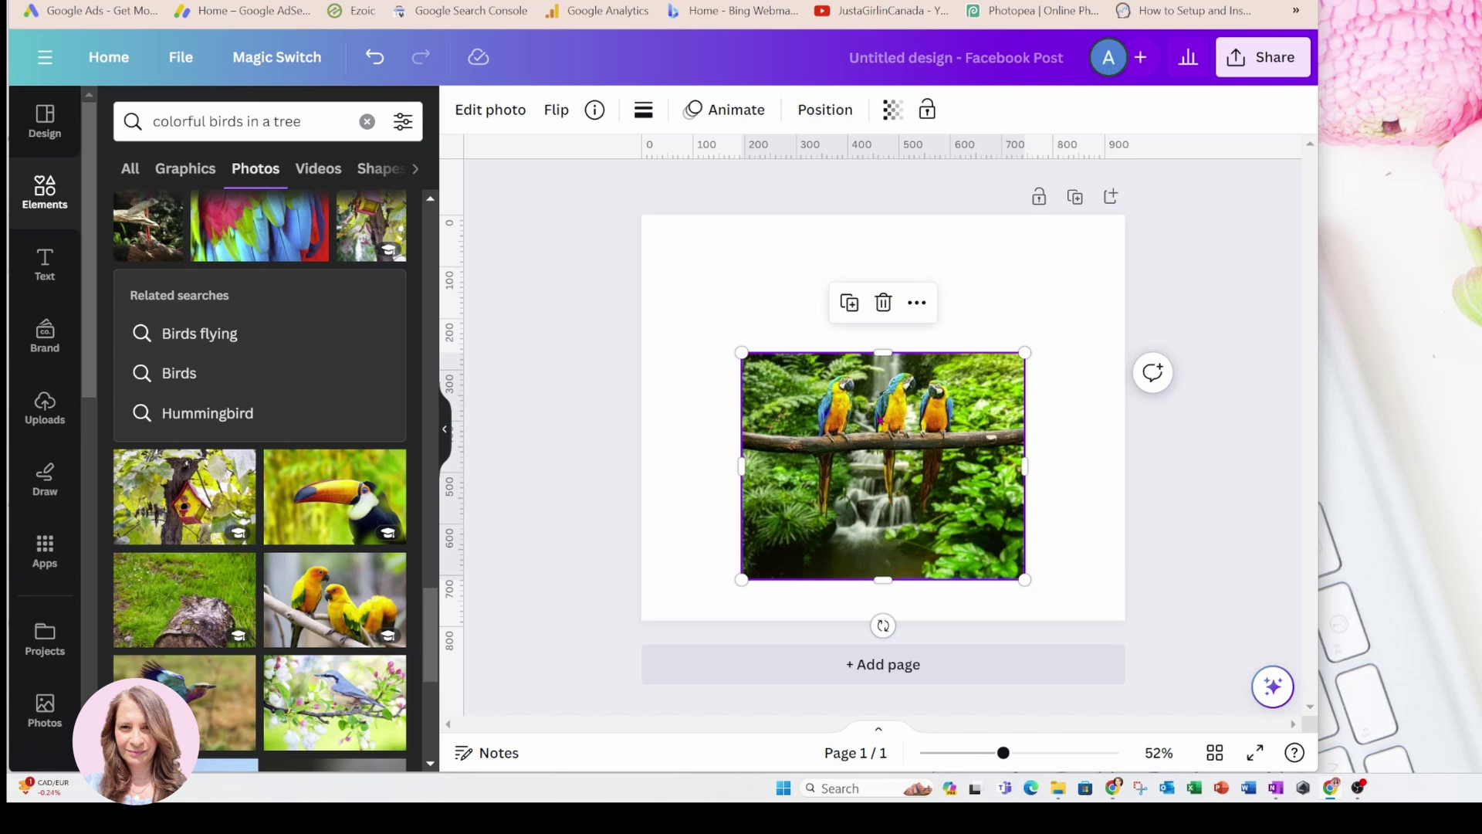
- Duplicate the macaw photo, shrink the copy, remove its background and place it top right
click(849, 304)
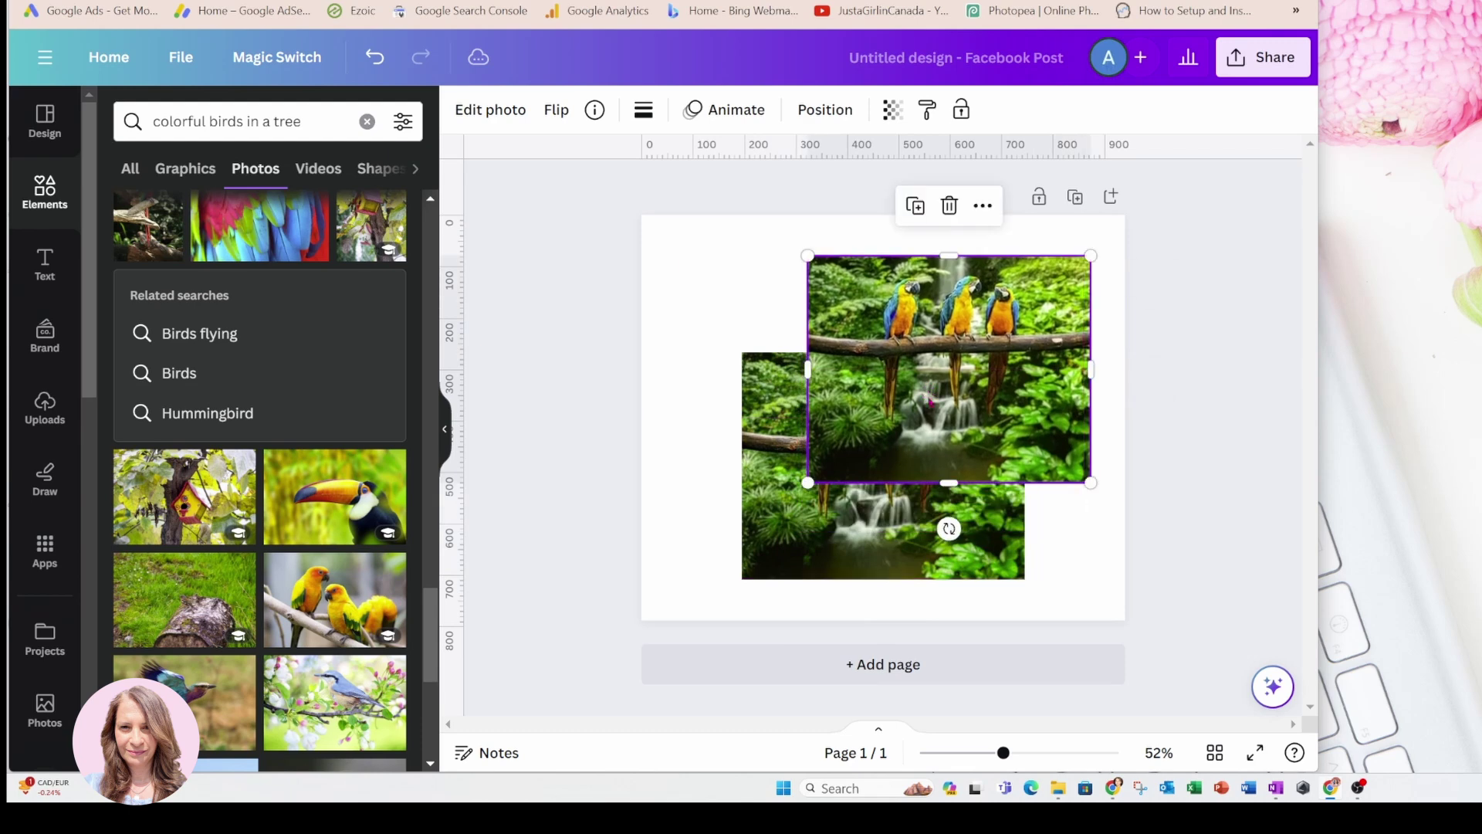
drag(807, 483, 952, 367)
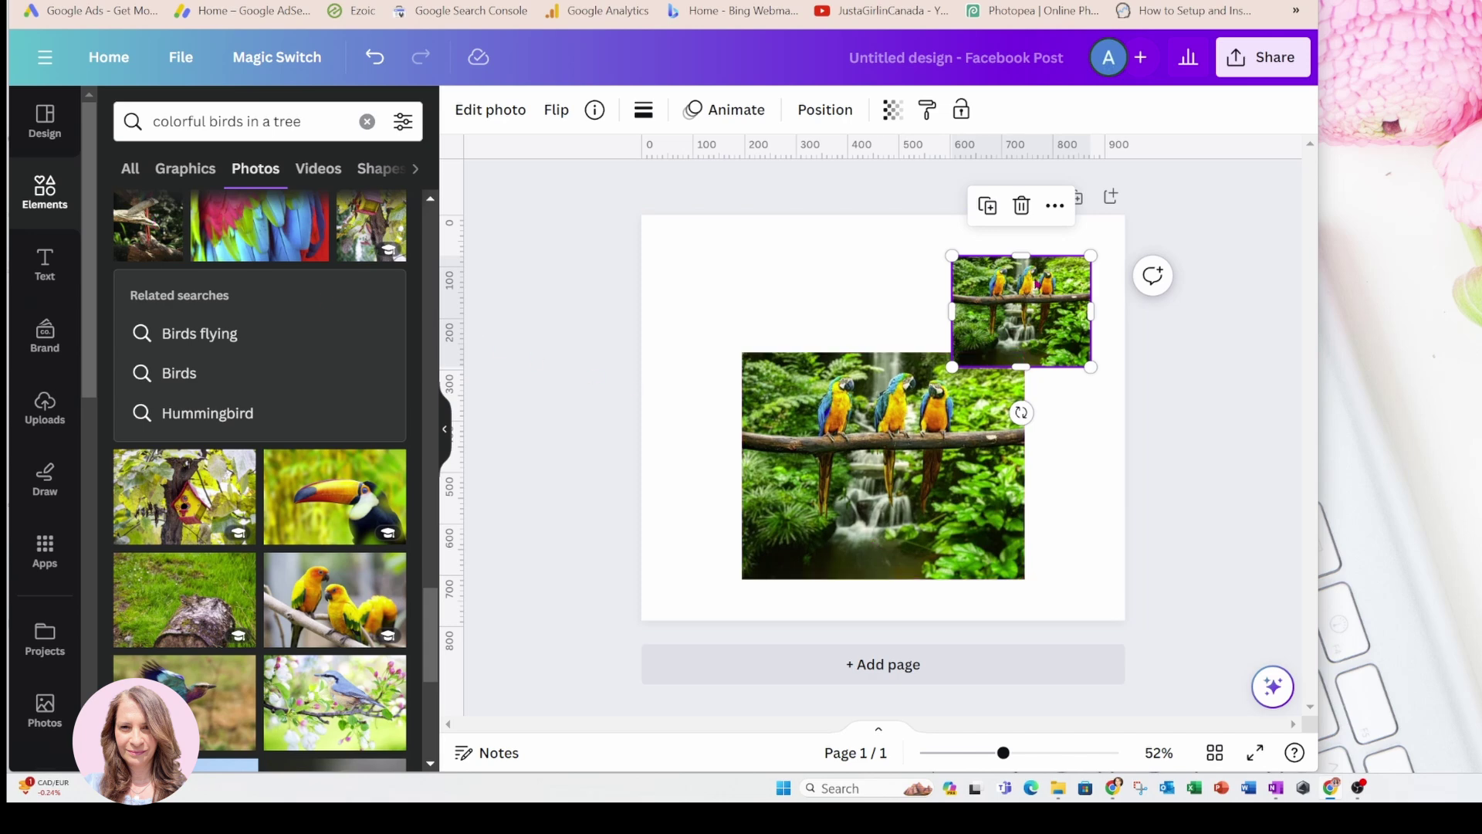
click(465, 110)
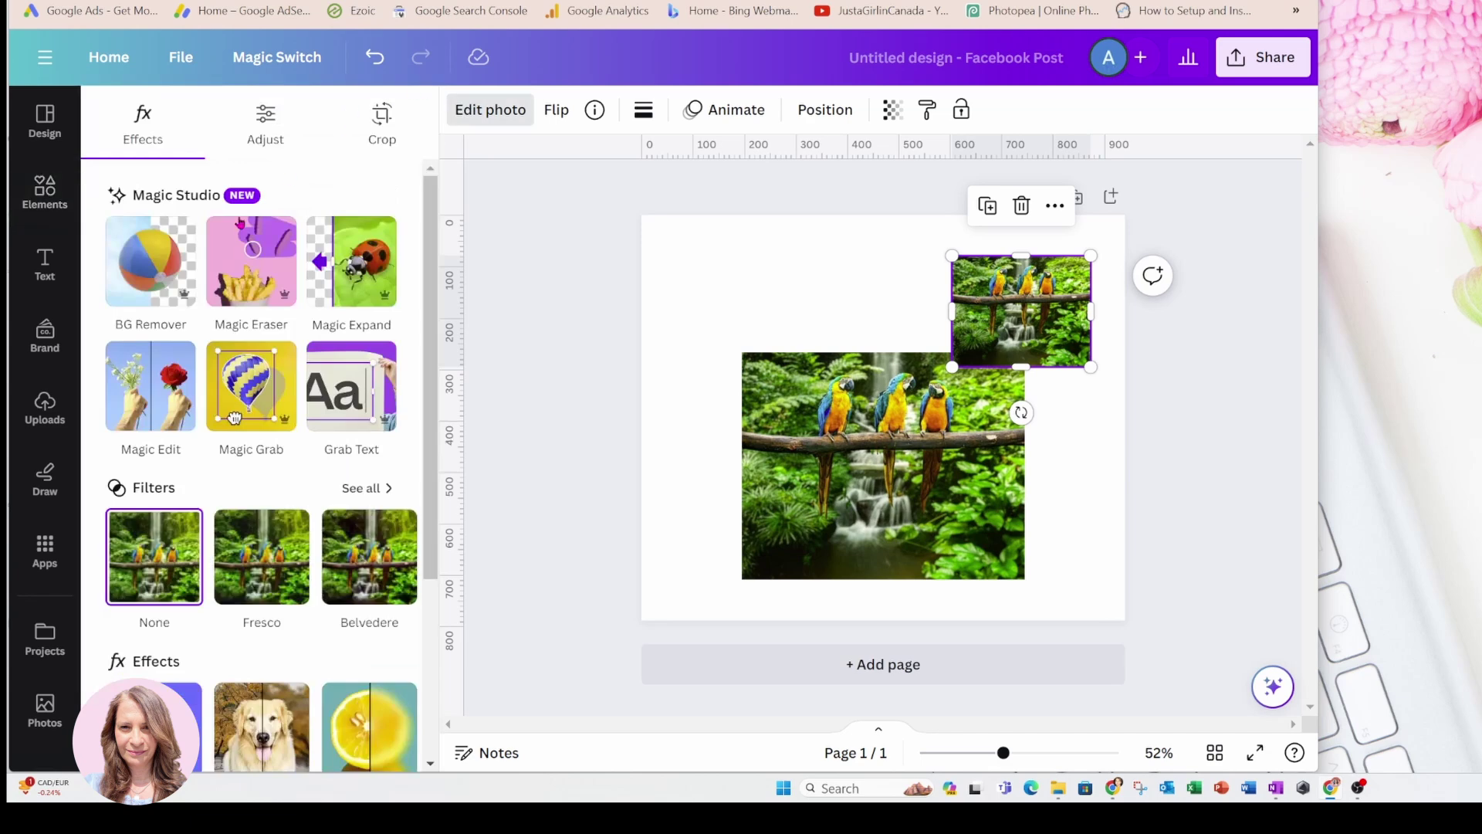
click(161, 263)
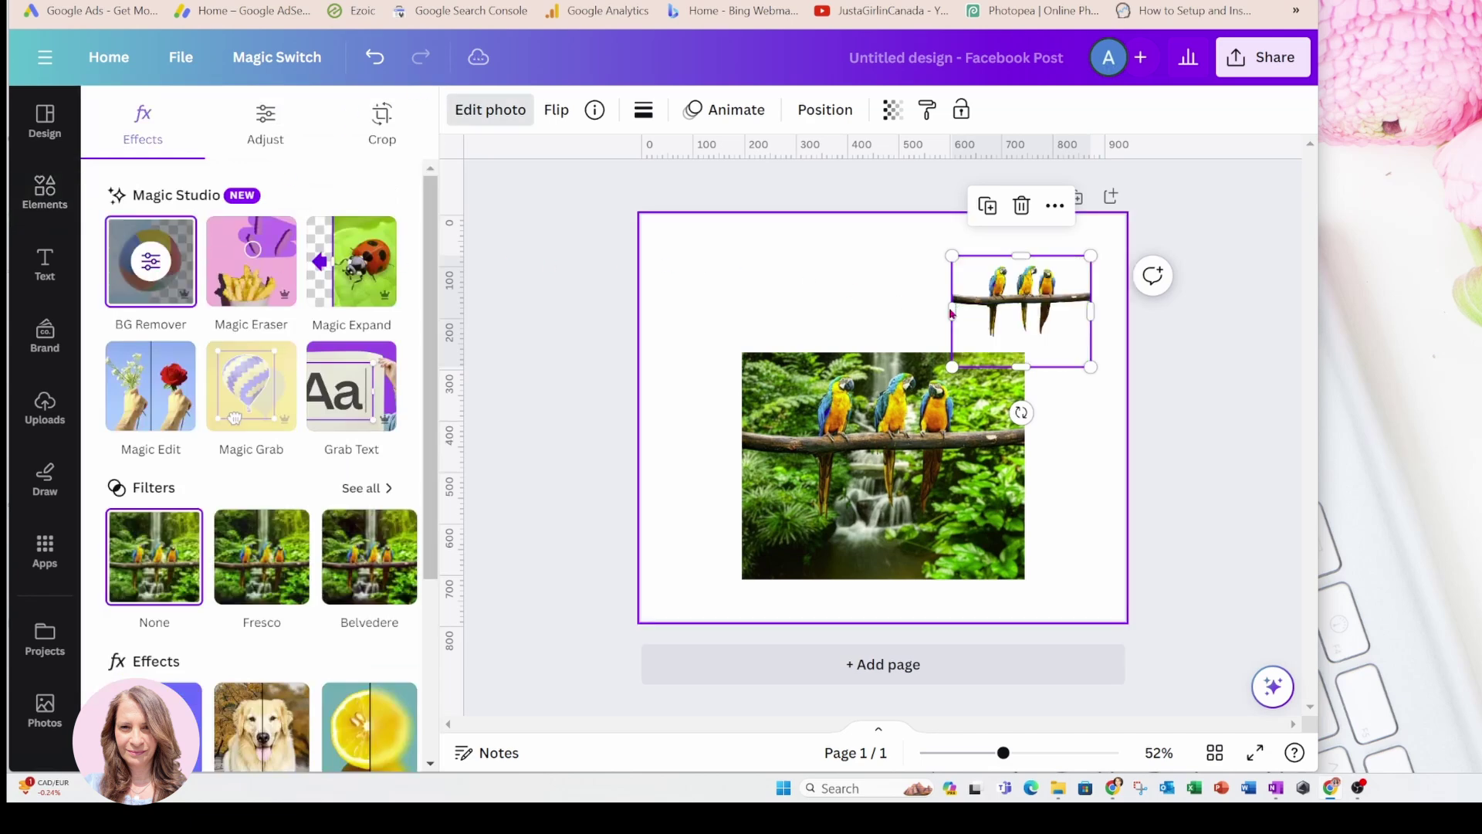
drag(1022, 306, 1039, 276)
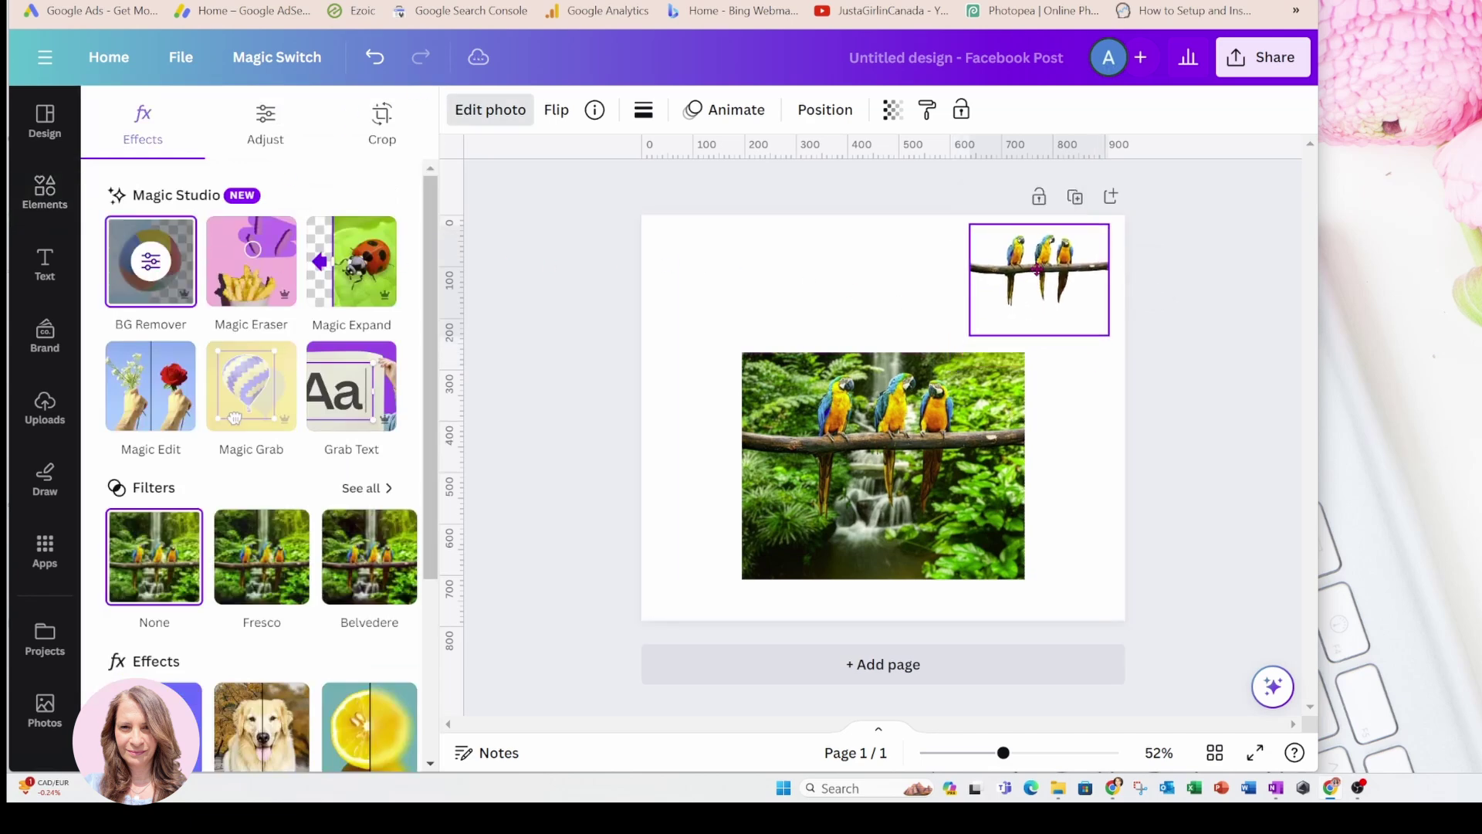
- Shrink the original jungle photo and move it to the top-left corner
drag(886, 472, 870, 464)
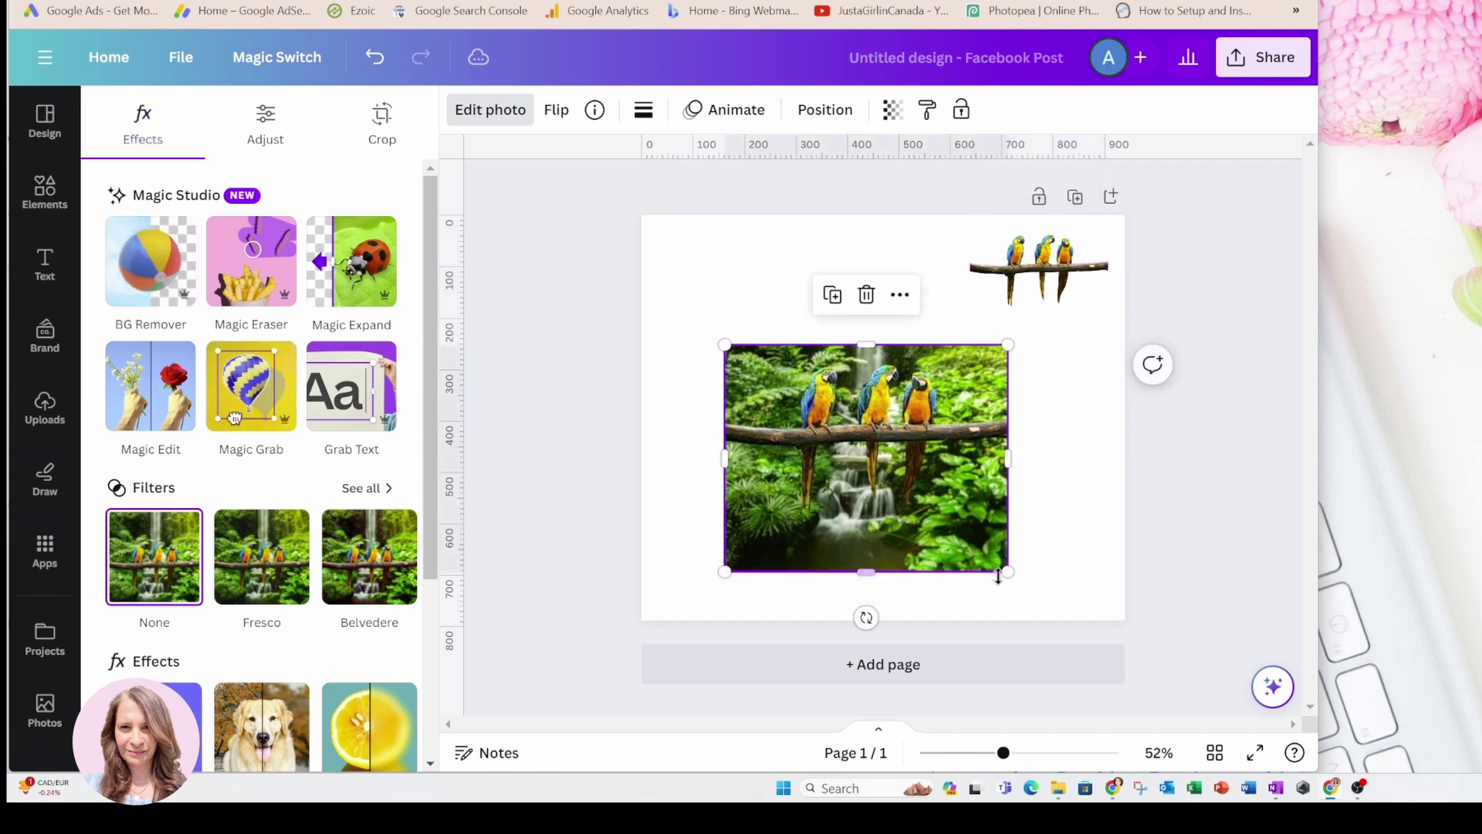
drag(1007, 570, 873, 463)
drag(794, 439, 737, 327)
- Add P and A letter frames, sized to match and placed side by side
text(p)
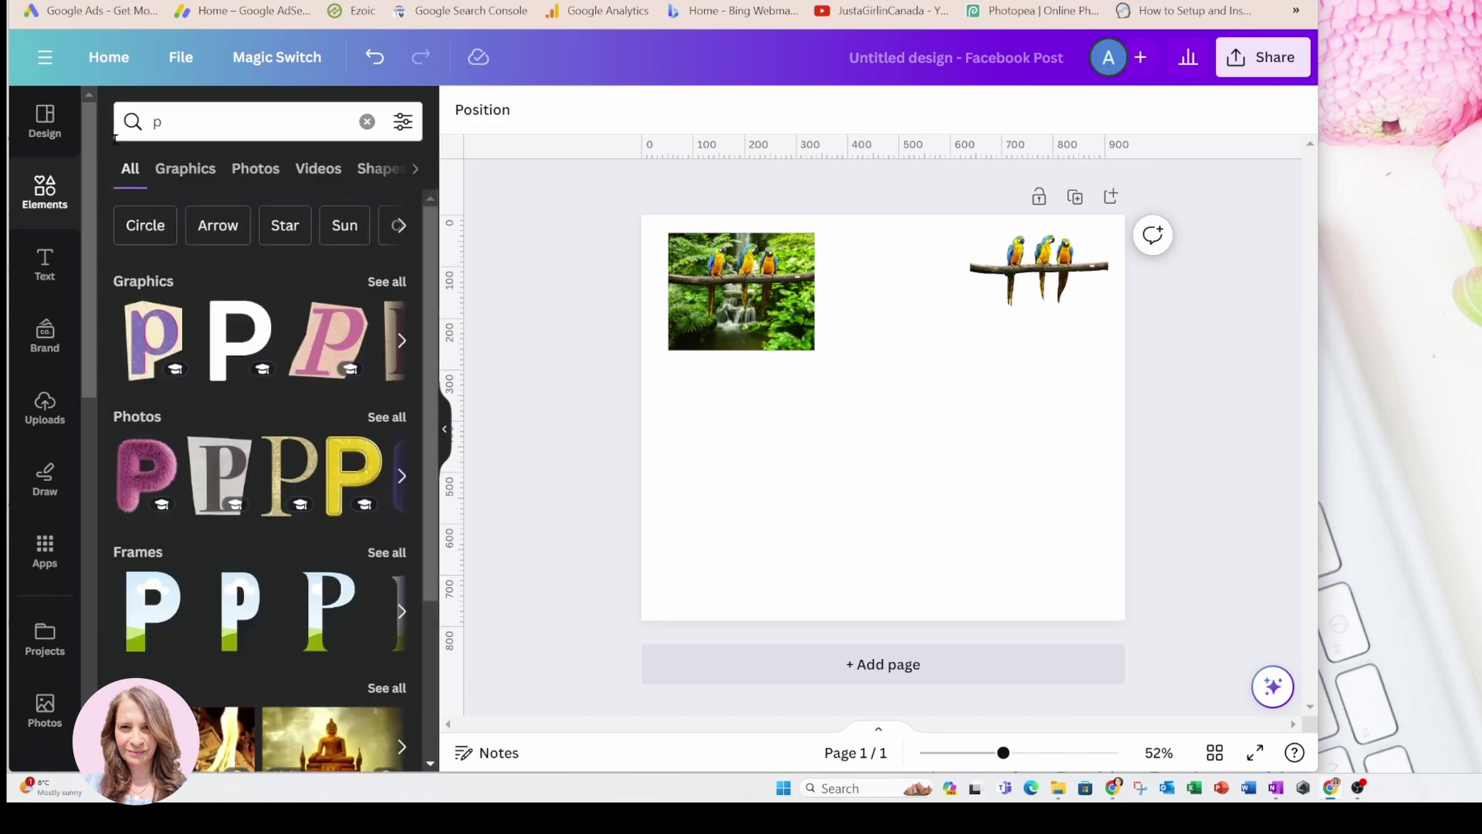
click(240, 602)
drag(892, 382, 758, 430)
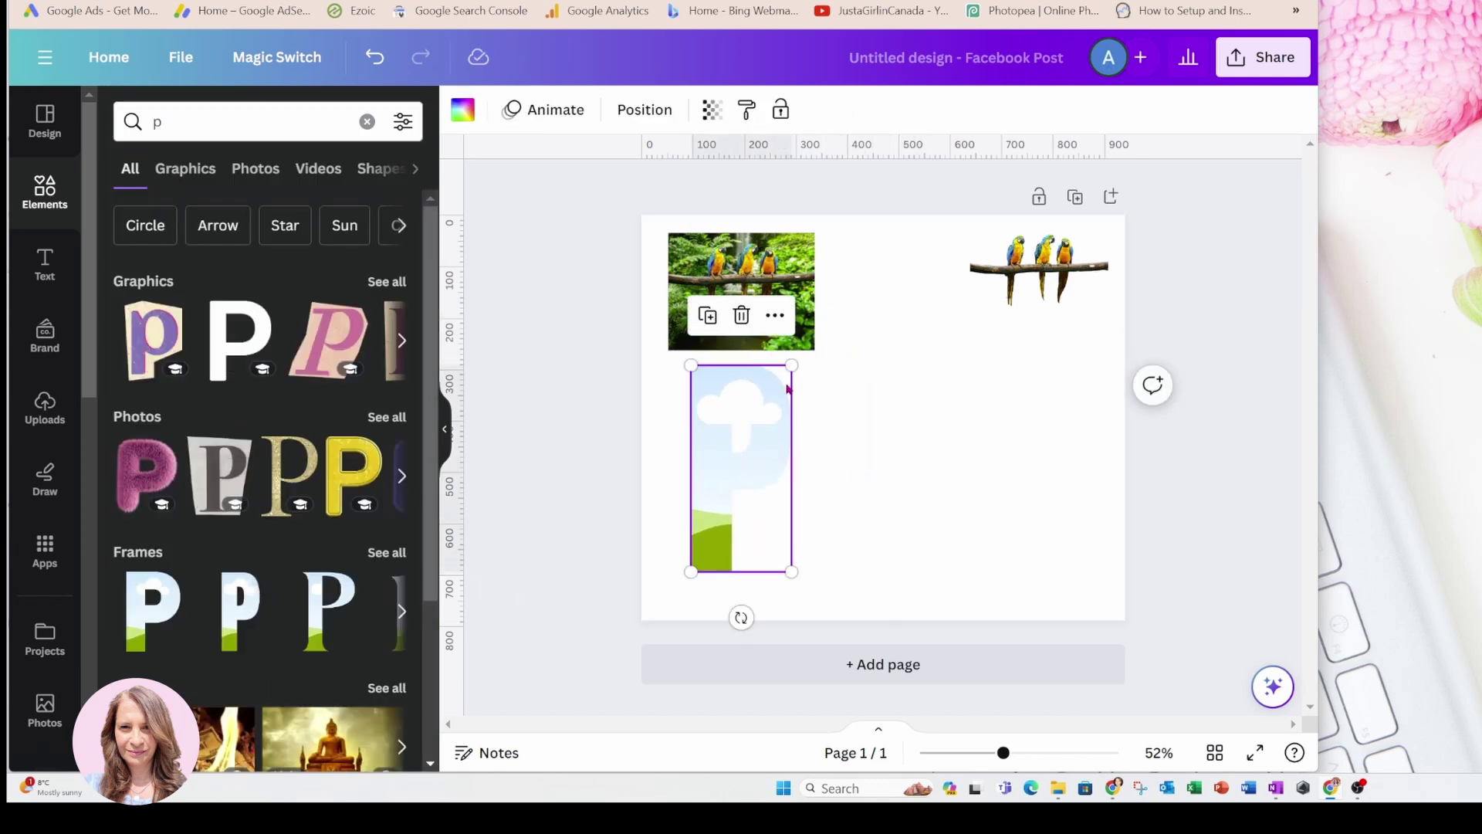
drag(794, 363, 713, 422)
click(172, 123)
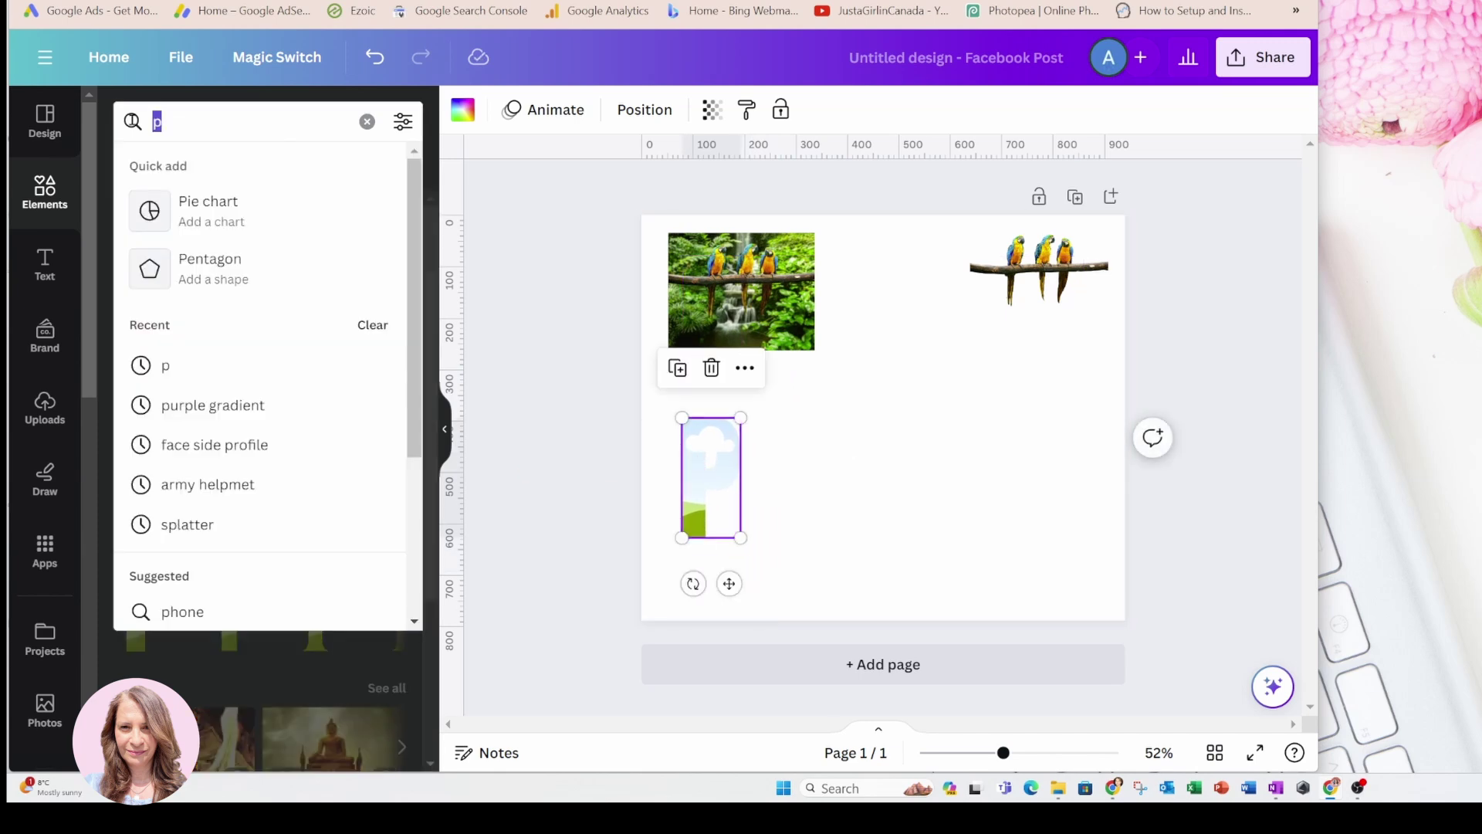
text(a)
key(Return)
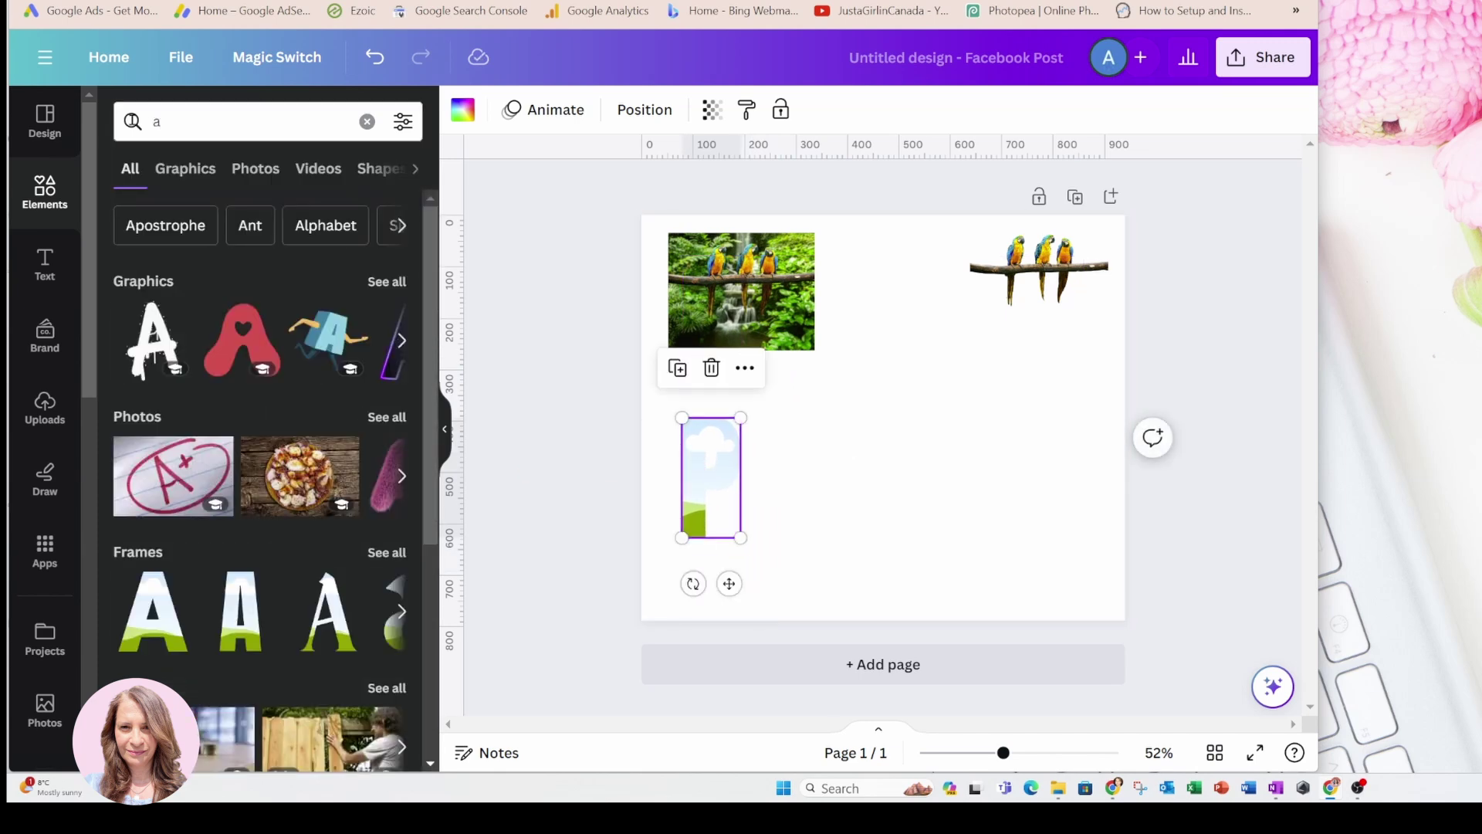
click(156, 597)
drag(936, 314, 887, 399)
drag(860, 459, 783, 481)
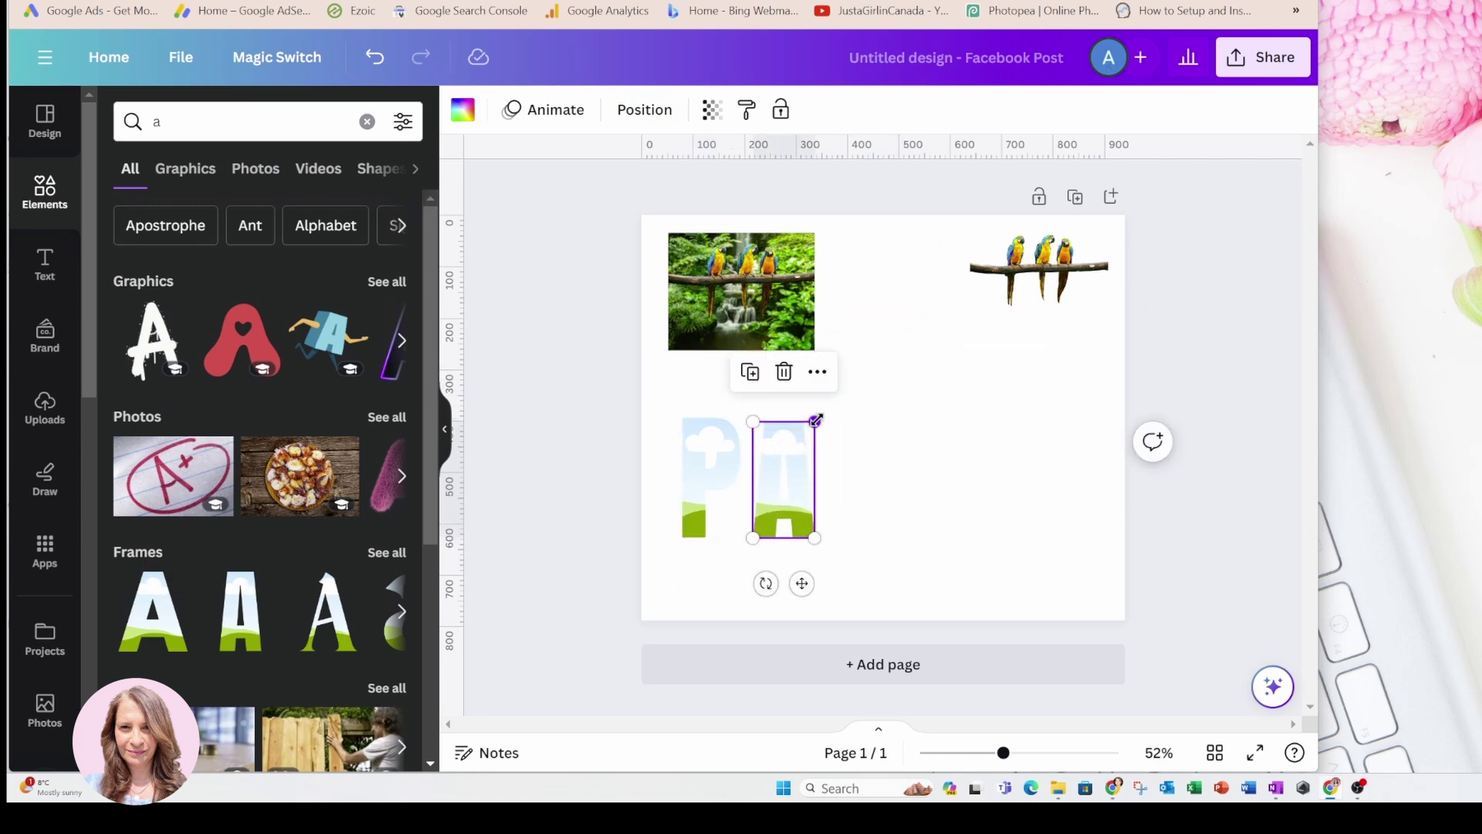
- Add matching R and O letter frames after the A
click(172, 123)
text(r)
key(Return)
click(153, 610)
drag(930, 318, 929, 448)
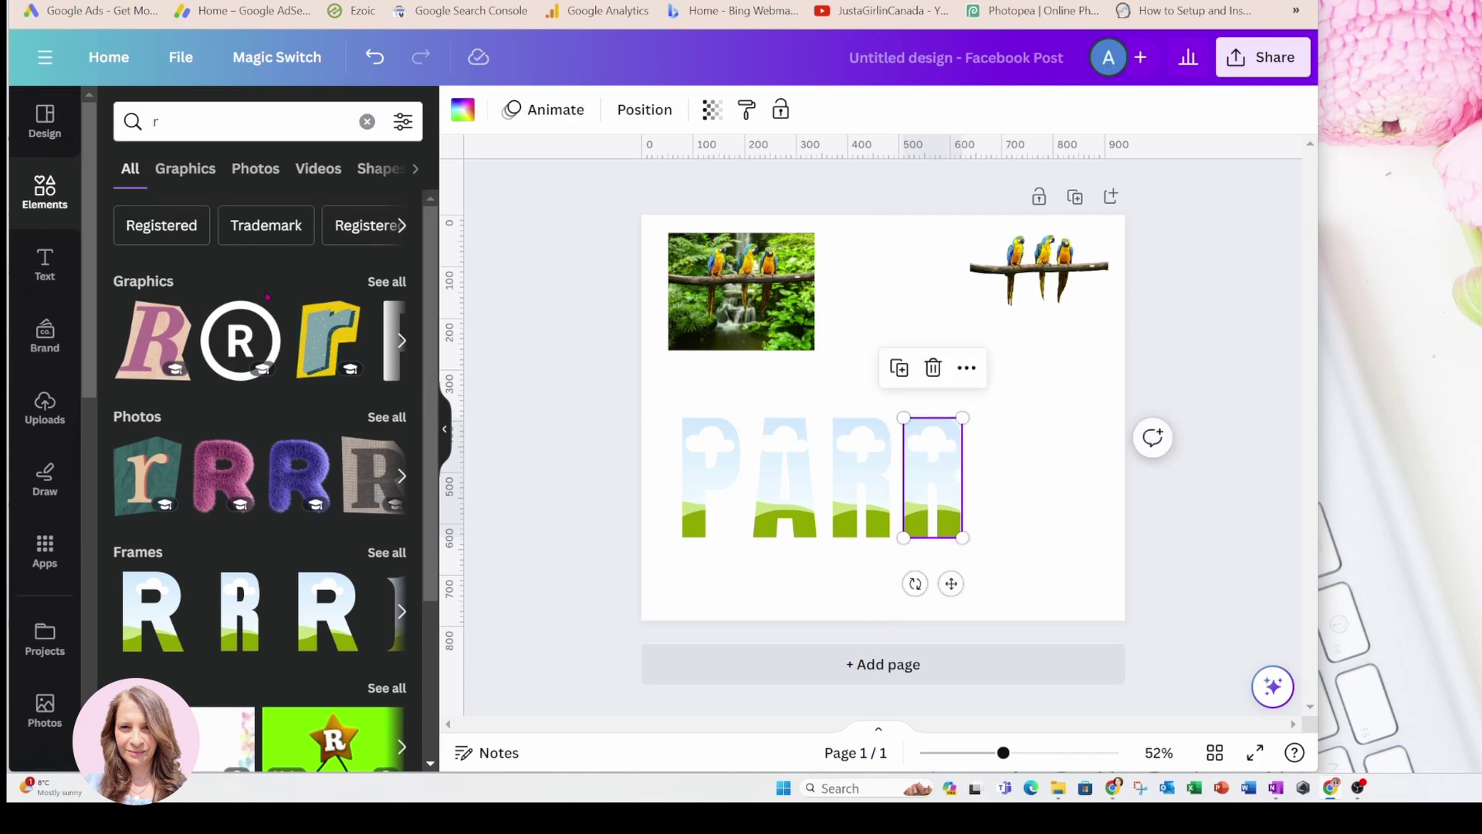
click(172, 122)
text(o)
key(Return)
click(152, 475)
drag(981, 327, 939, 408)
drag(896, 479, 1000, 483)
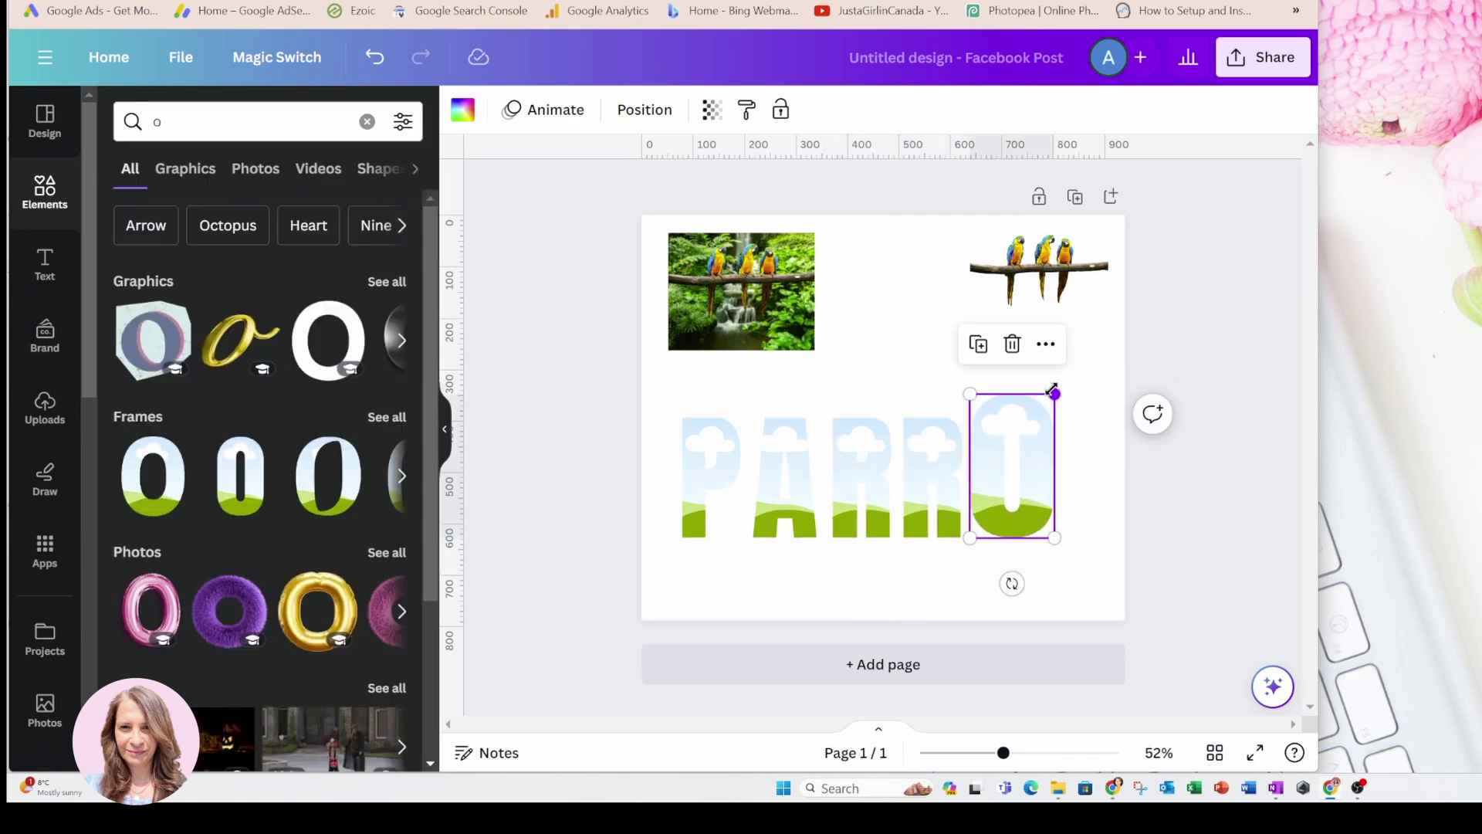
- Add a T letter frame, resized and placed beside the O to finish PARROT
click(172, 122)
text(t)
key(Return)
click(153, 475)
drag(883, 431, 1065, 442)
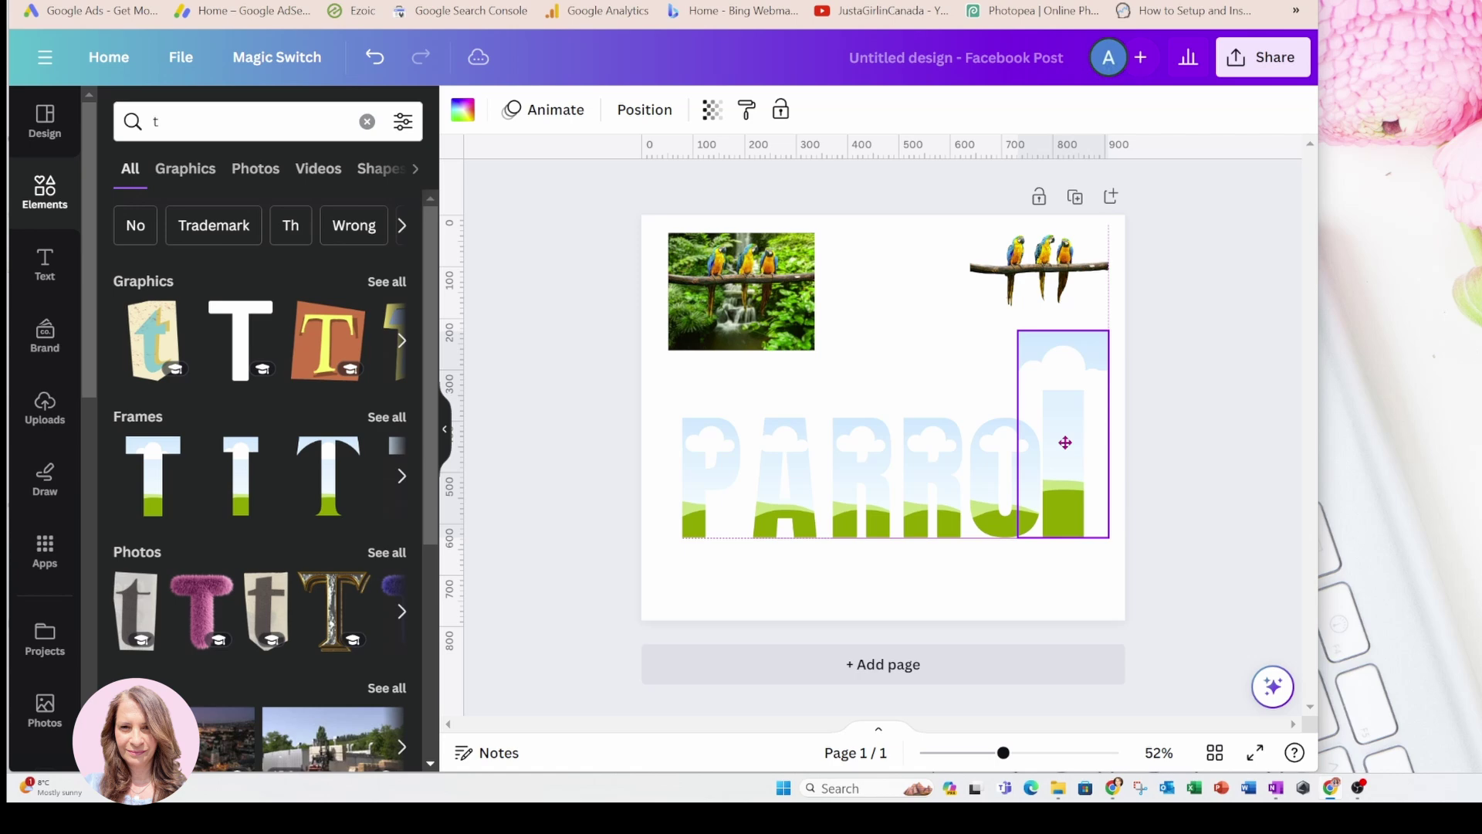
drag(1017, 331, 1095, 417)
click(844, 589)
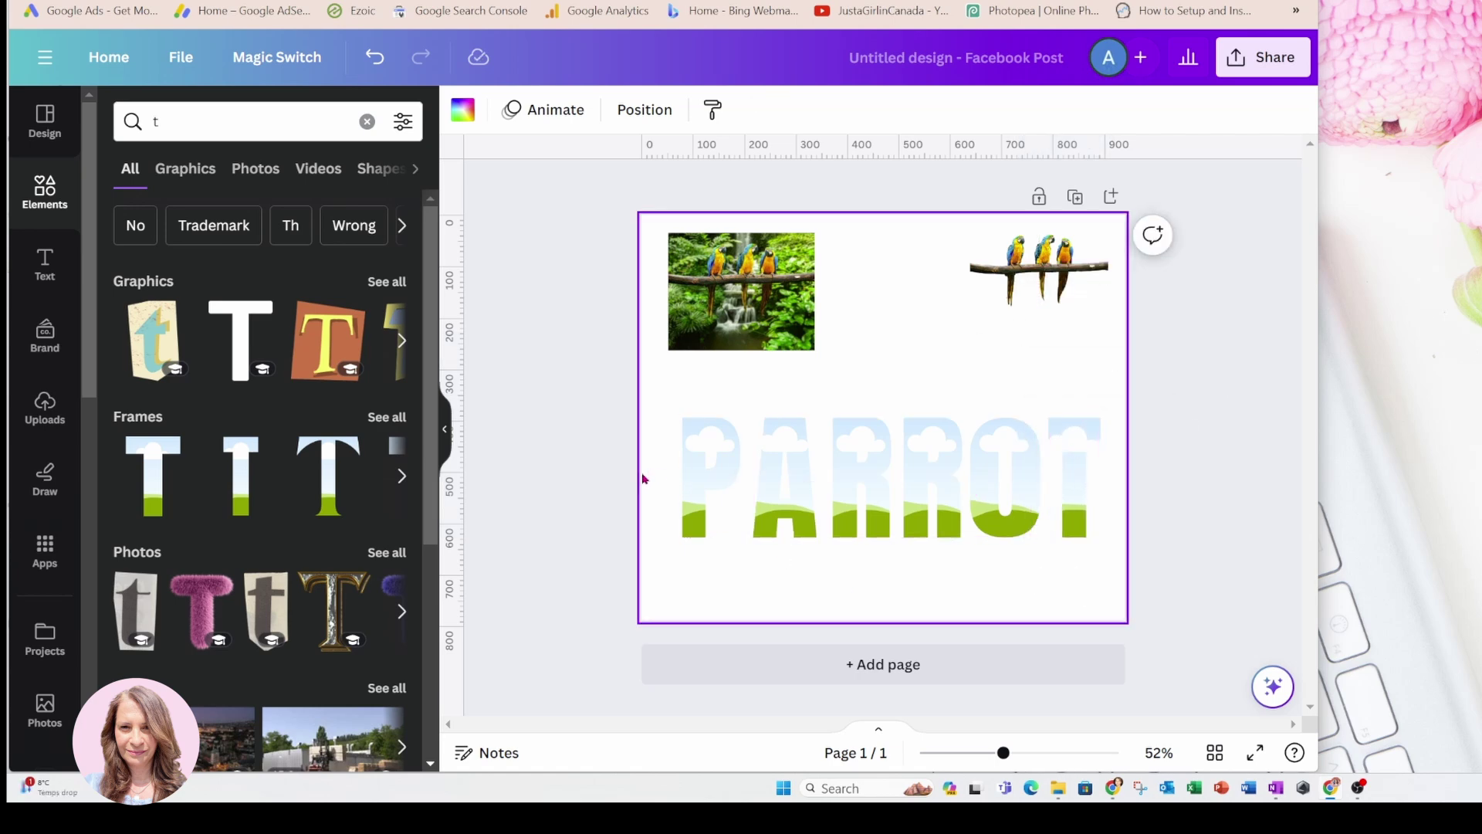
- Centre-align the six selected letter frames, then undo it because they stacked up
drag(611, 474, 1212, 474)
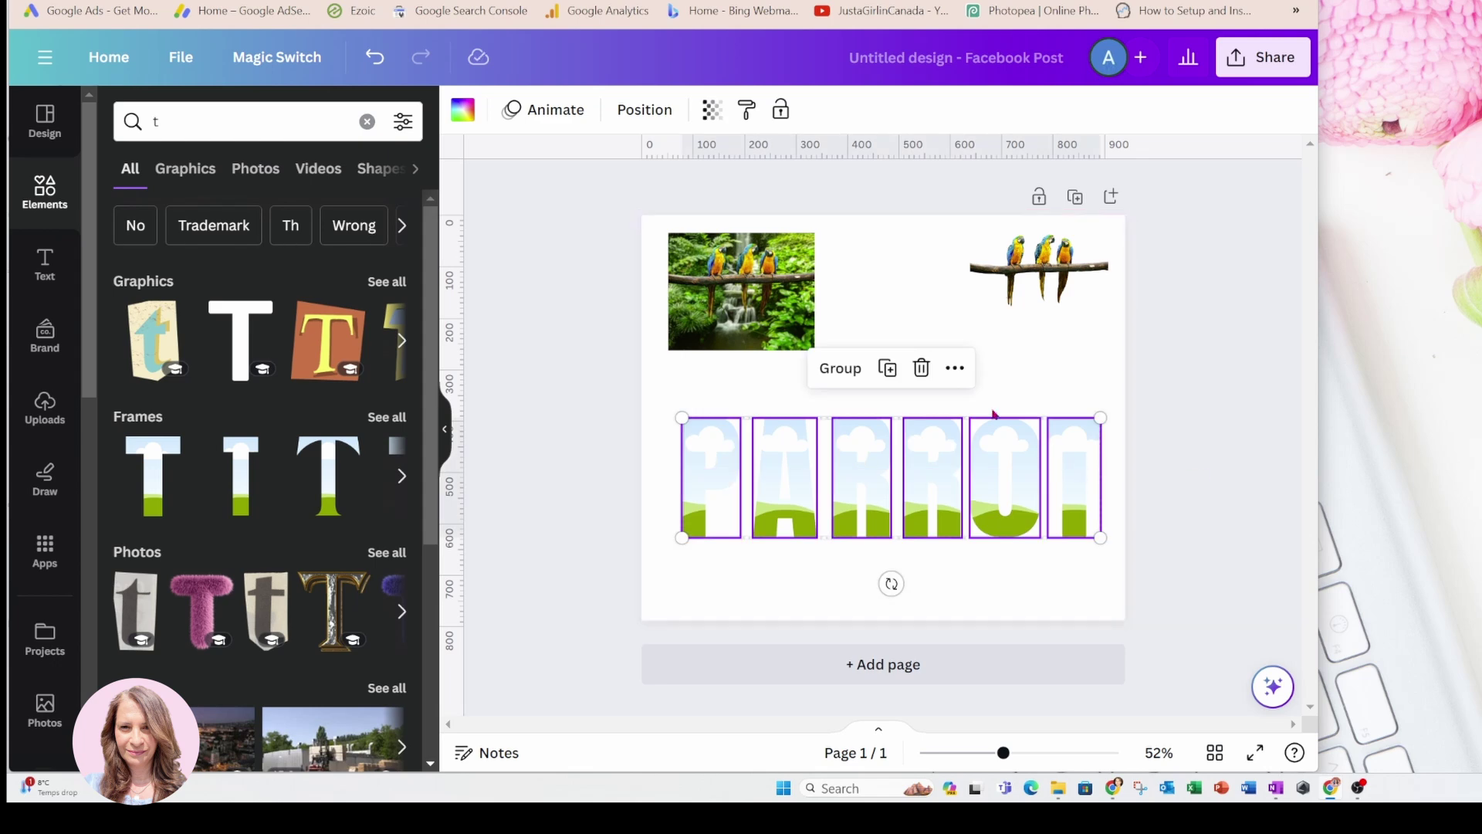
click(955, 369)
mouse_move(988, 386)
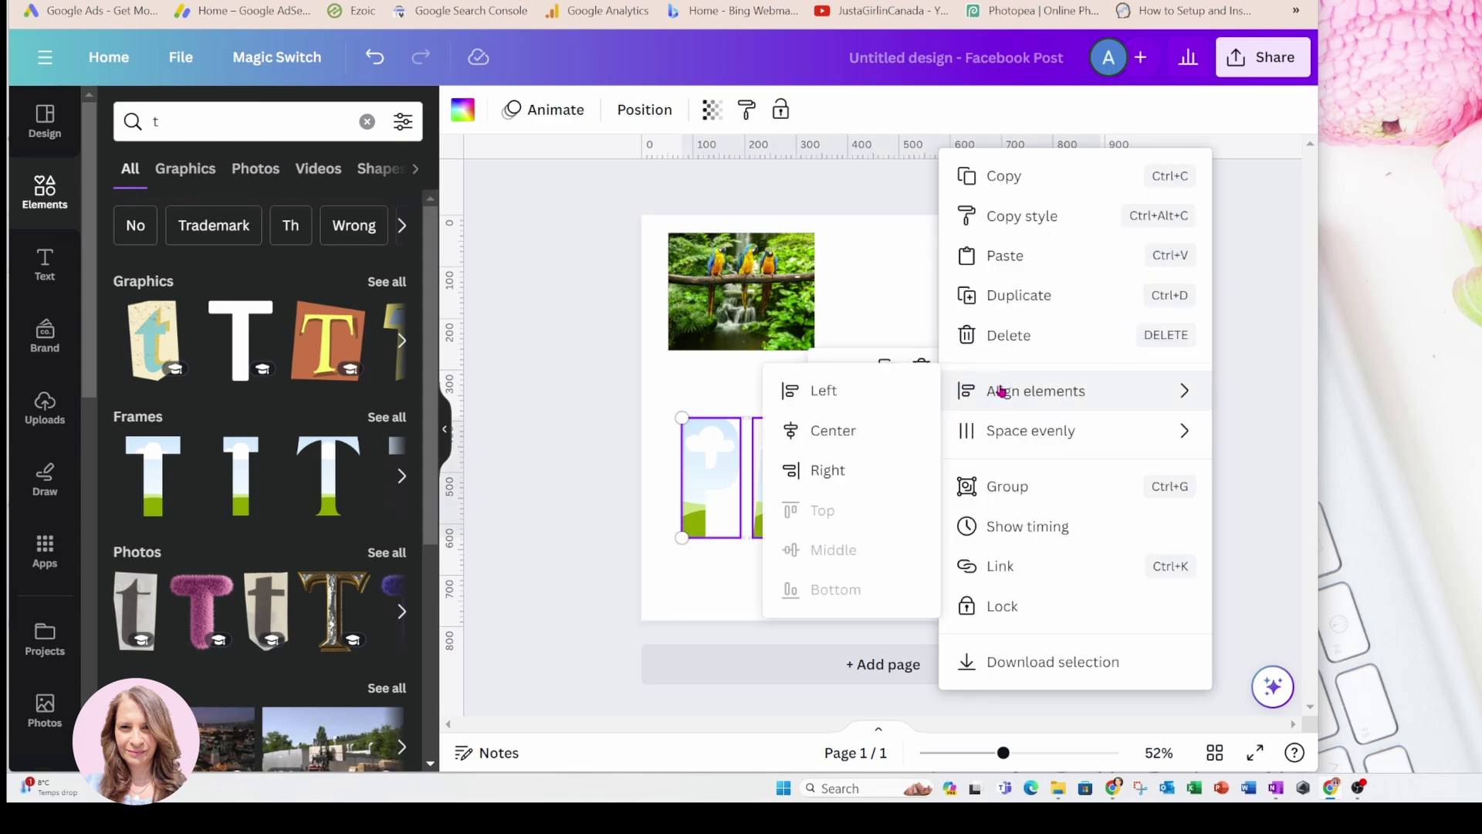
click(883, 439)
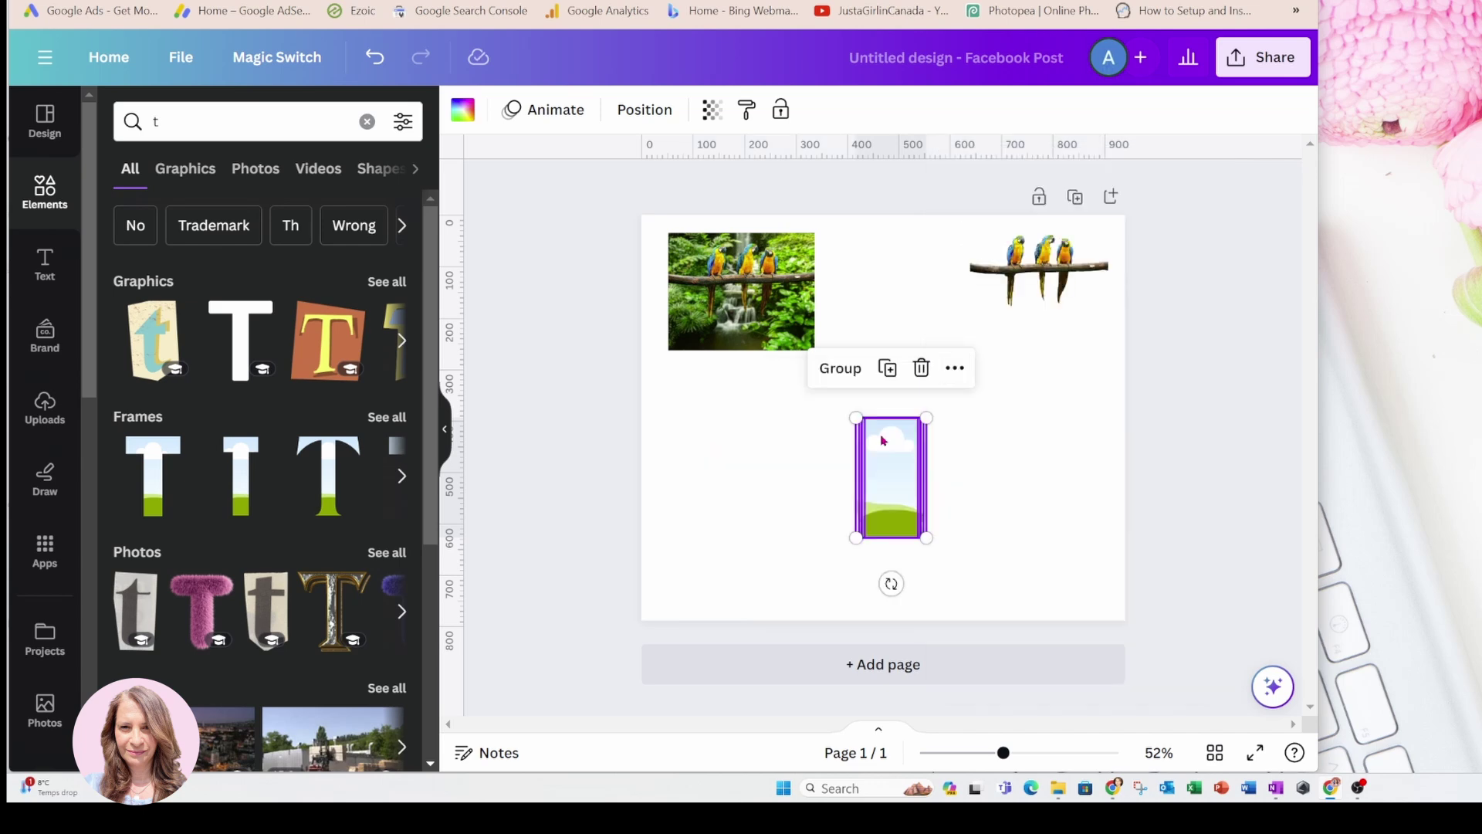
click(374, 58)
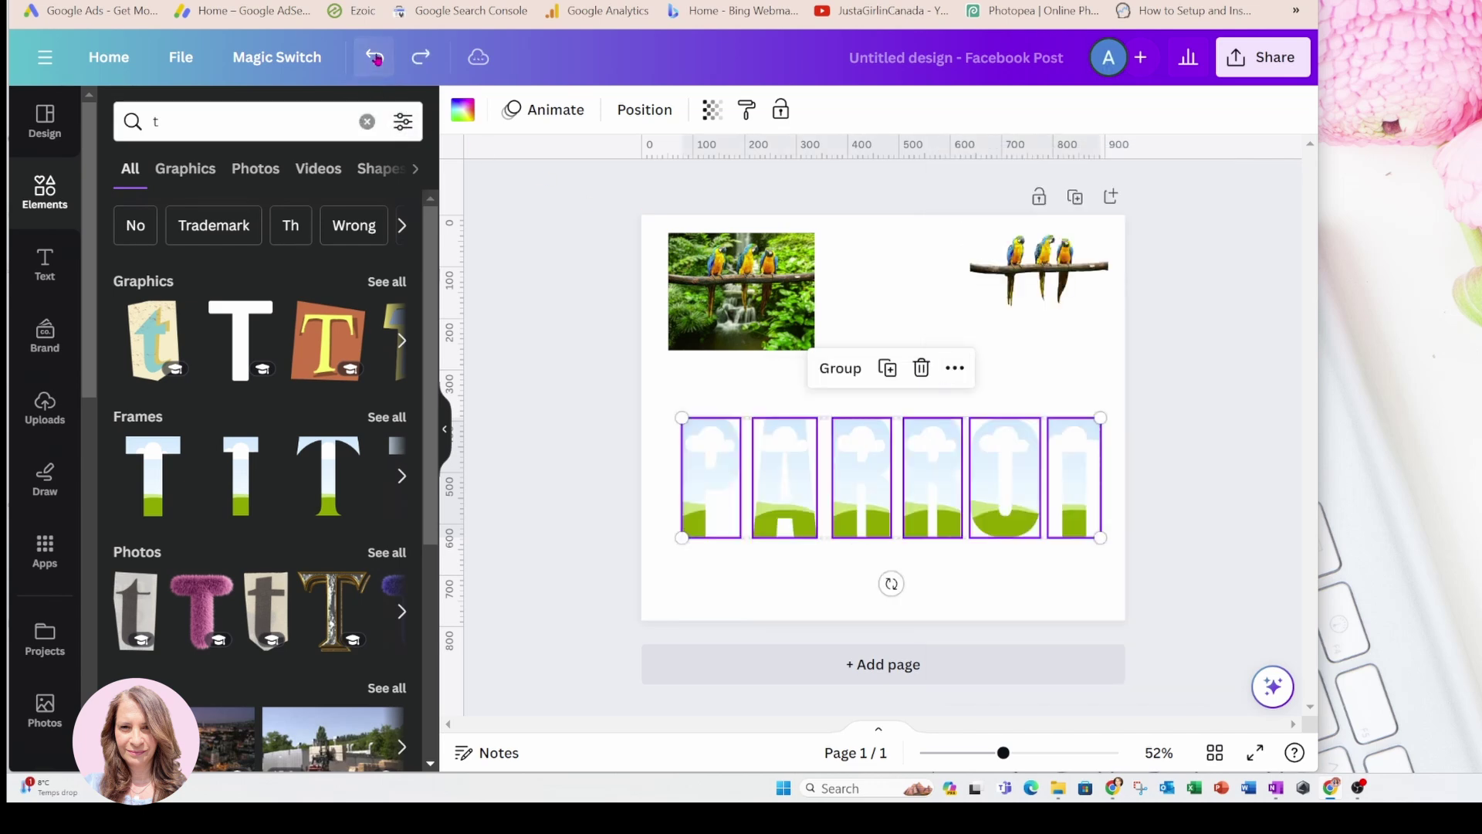
- Space the six PARROT frames evenly horizontally and reselect them
click(955, 368)
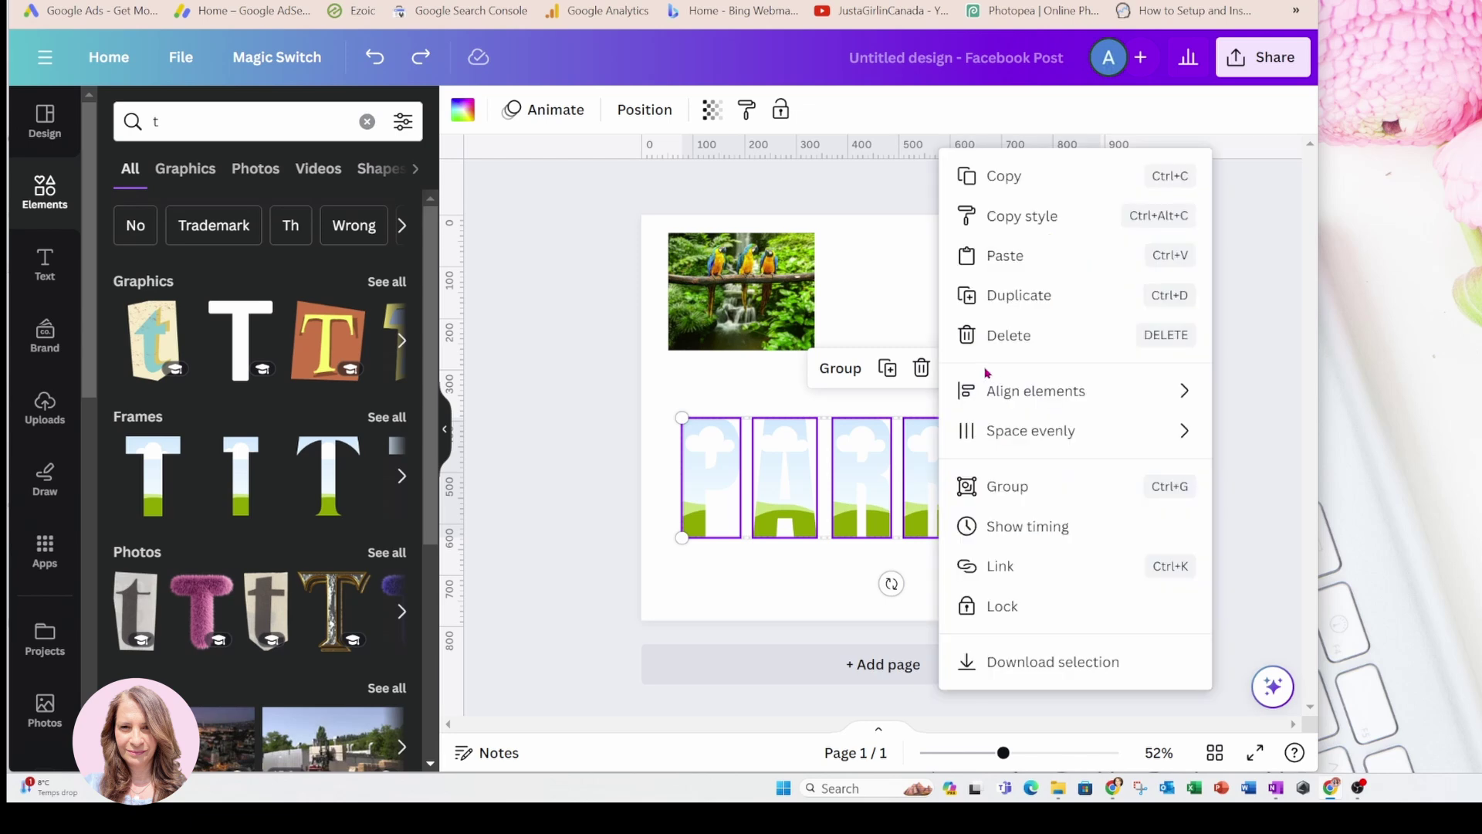
mouse_move(1004, 394)
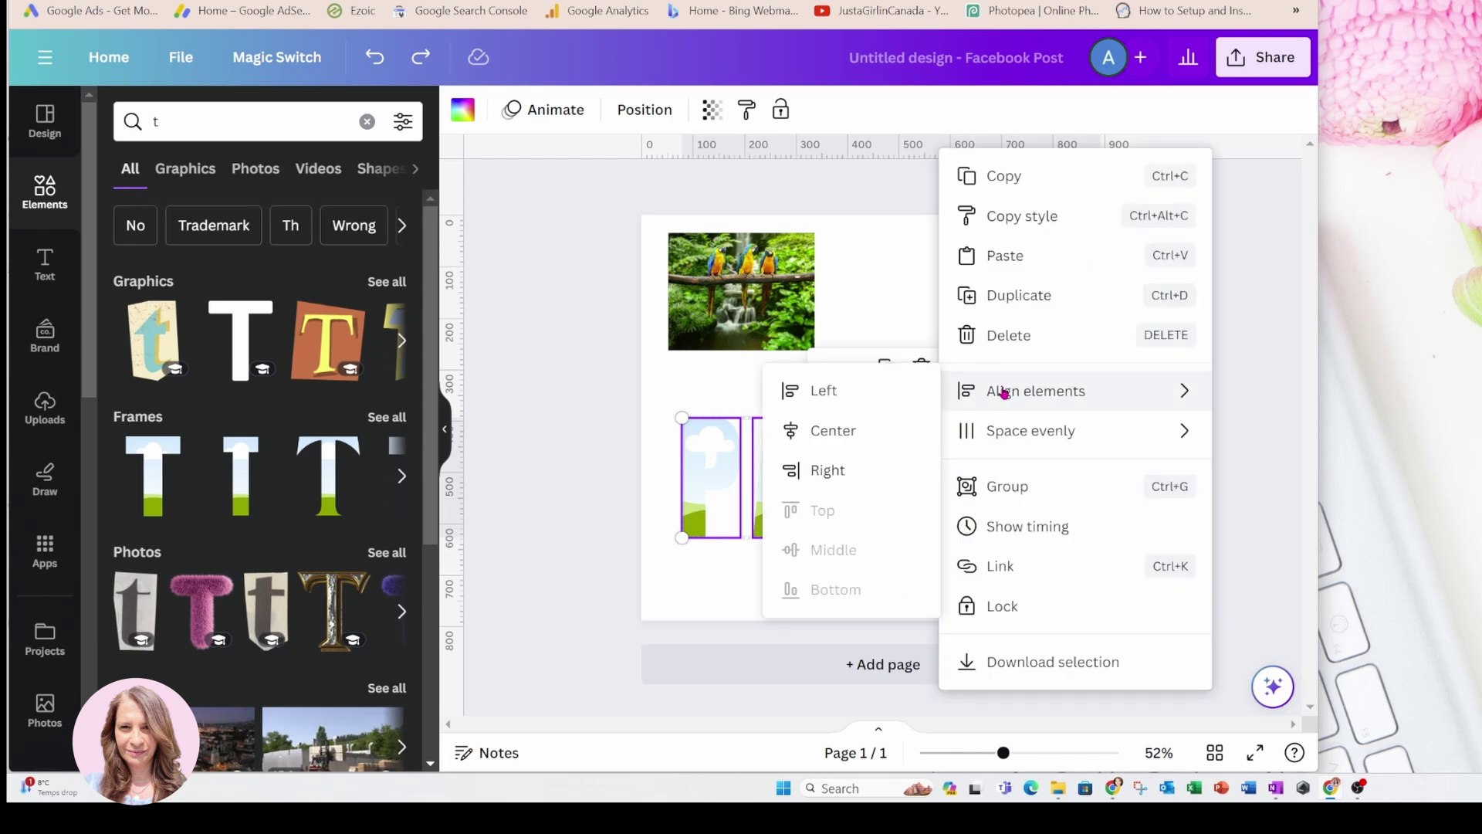
mouse_move(1014, 430)
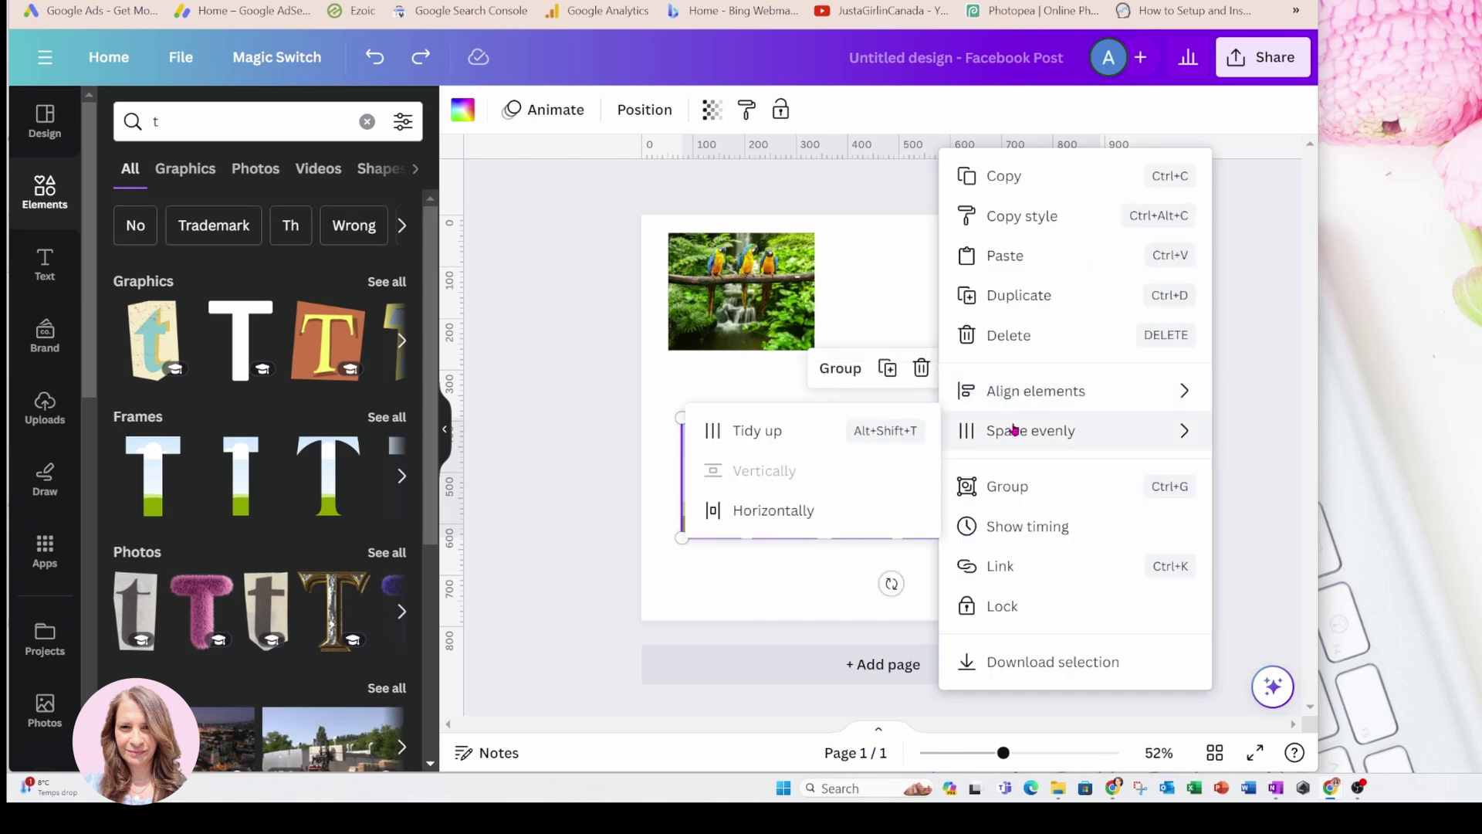
click(789, 523)
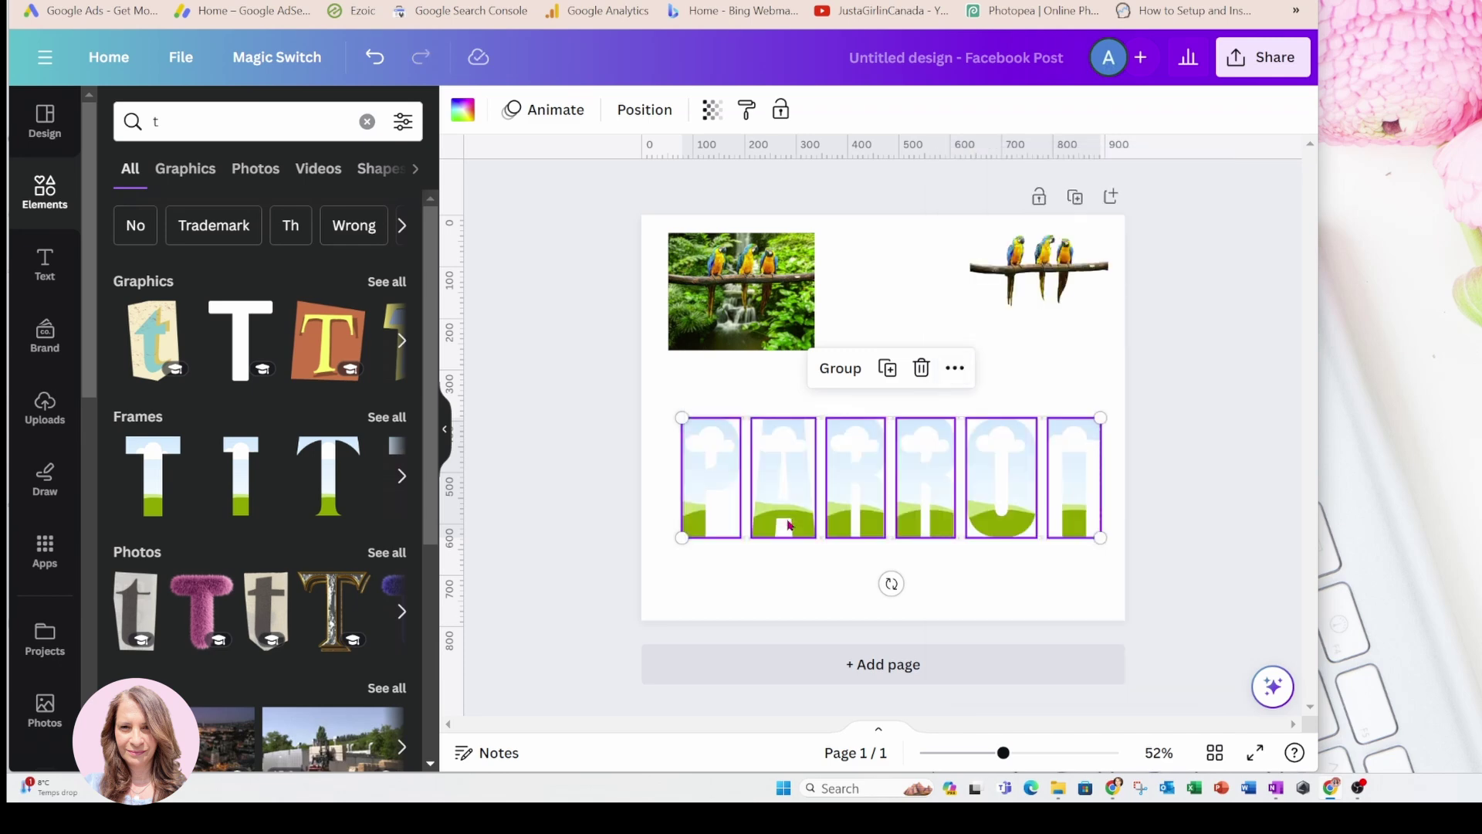
click(606, 489)
drag(608, 480, 1074, 471)
- Duplicate the jungle macaw photo five times and drop one copy into the T frame
click(1232, 317)
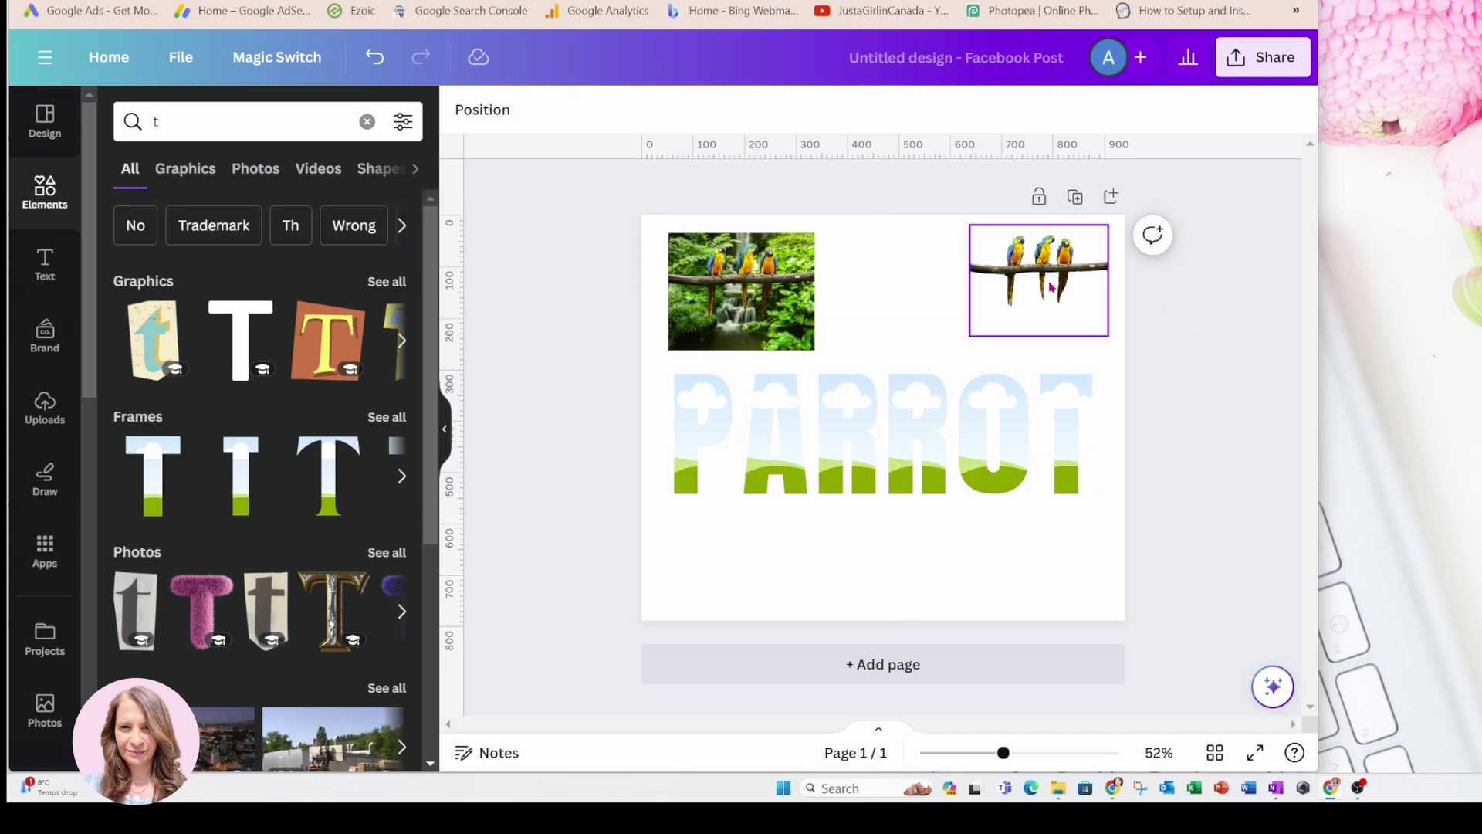
click(773, 283)
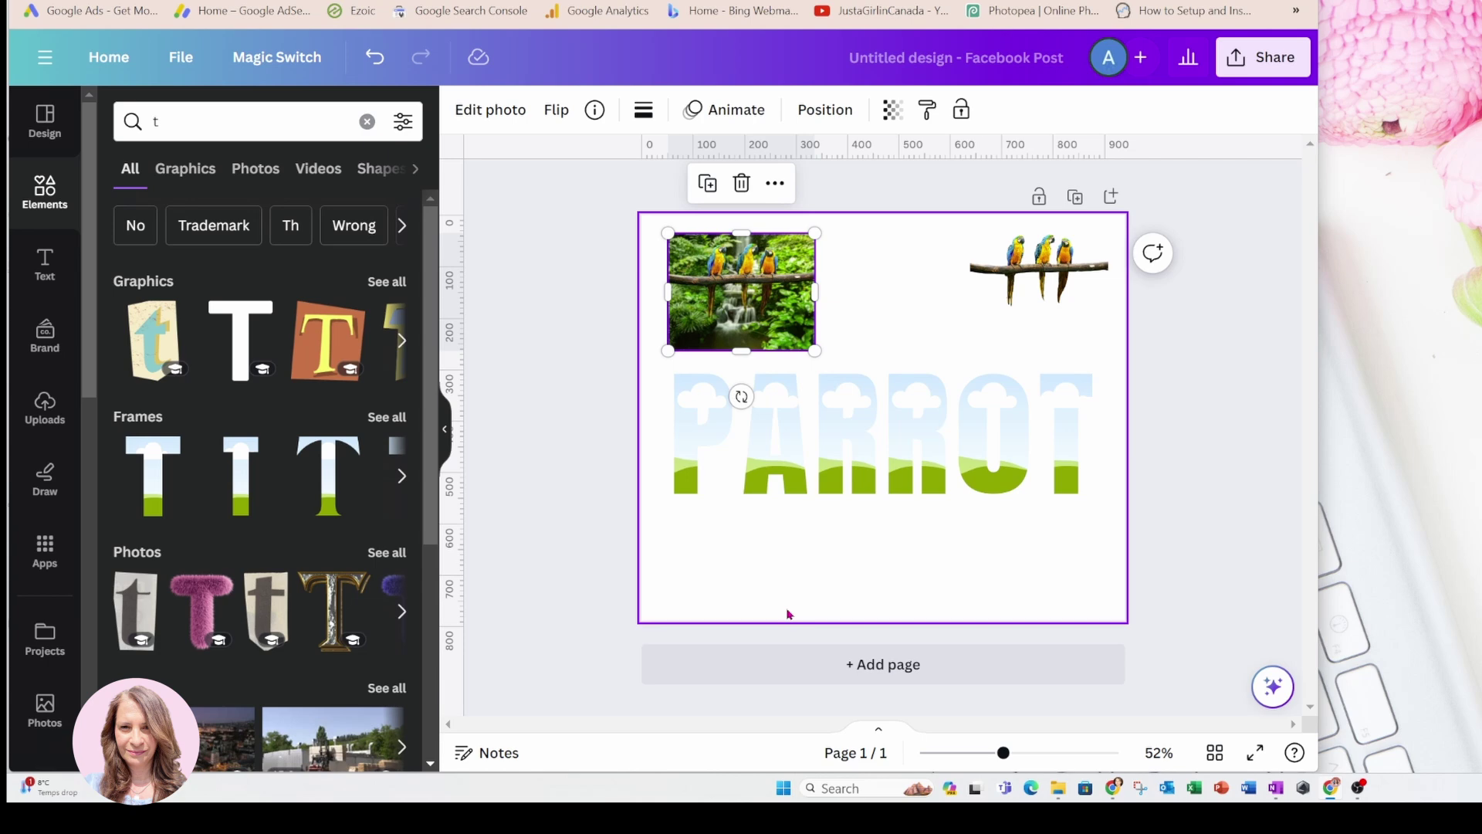
click(693, 451)
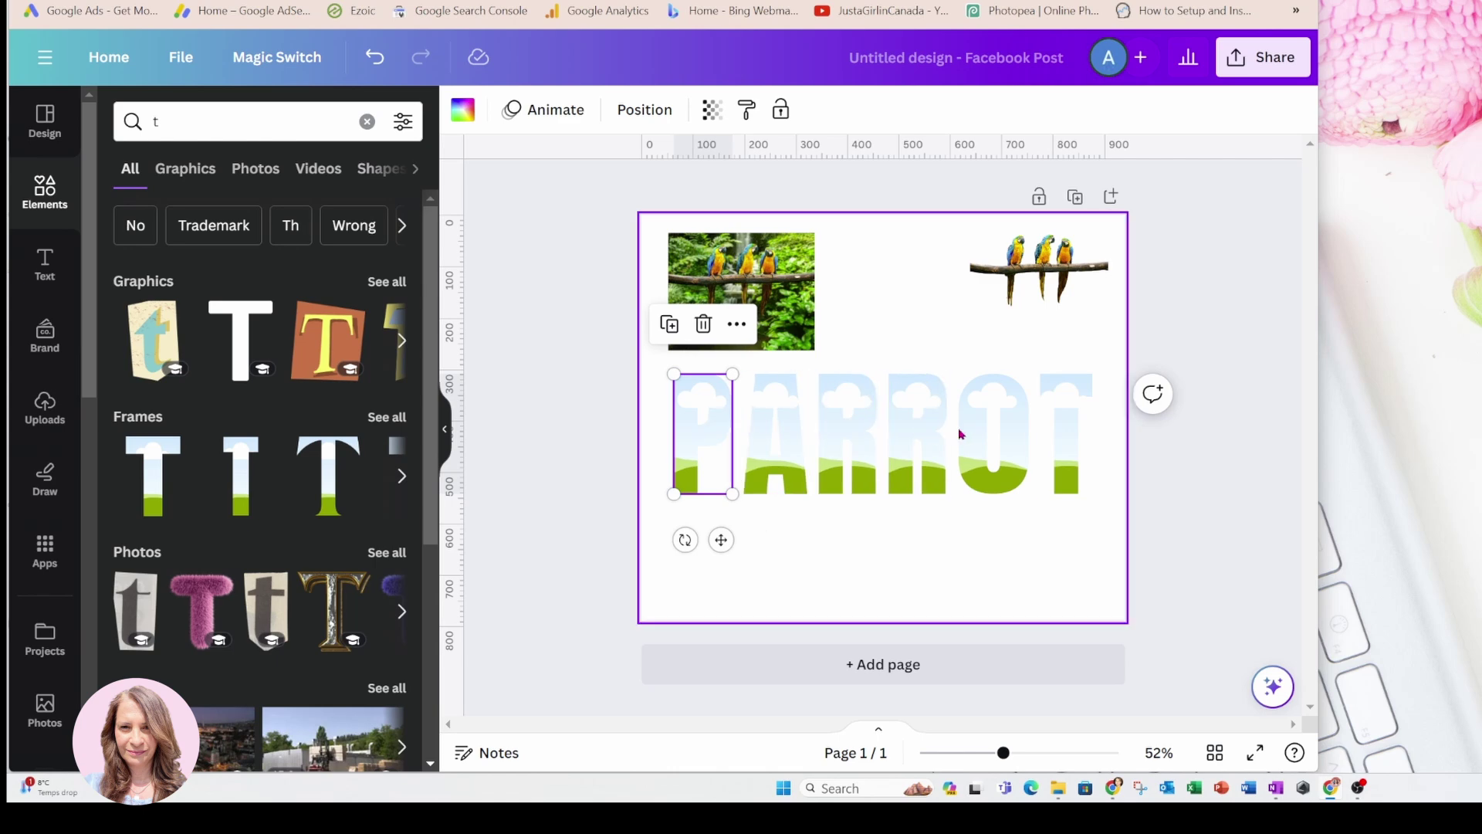
click(768, 300)
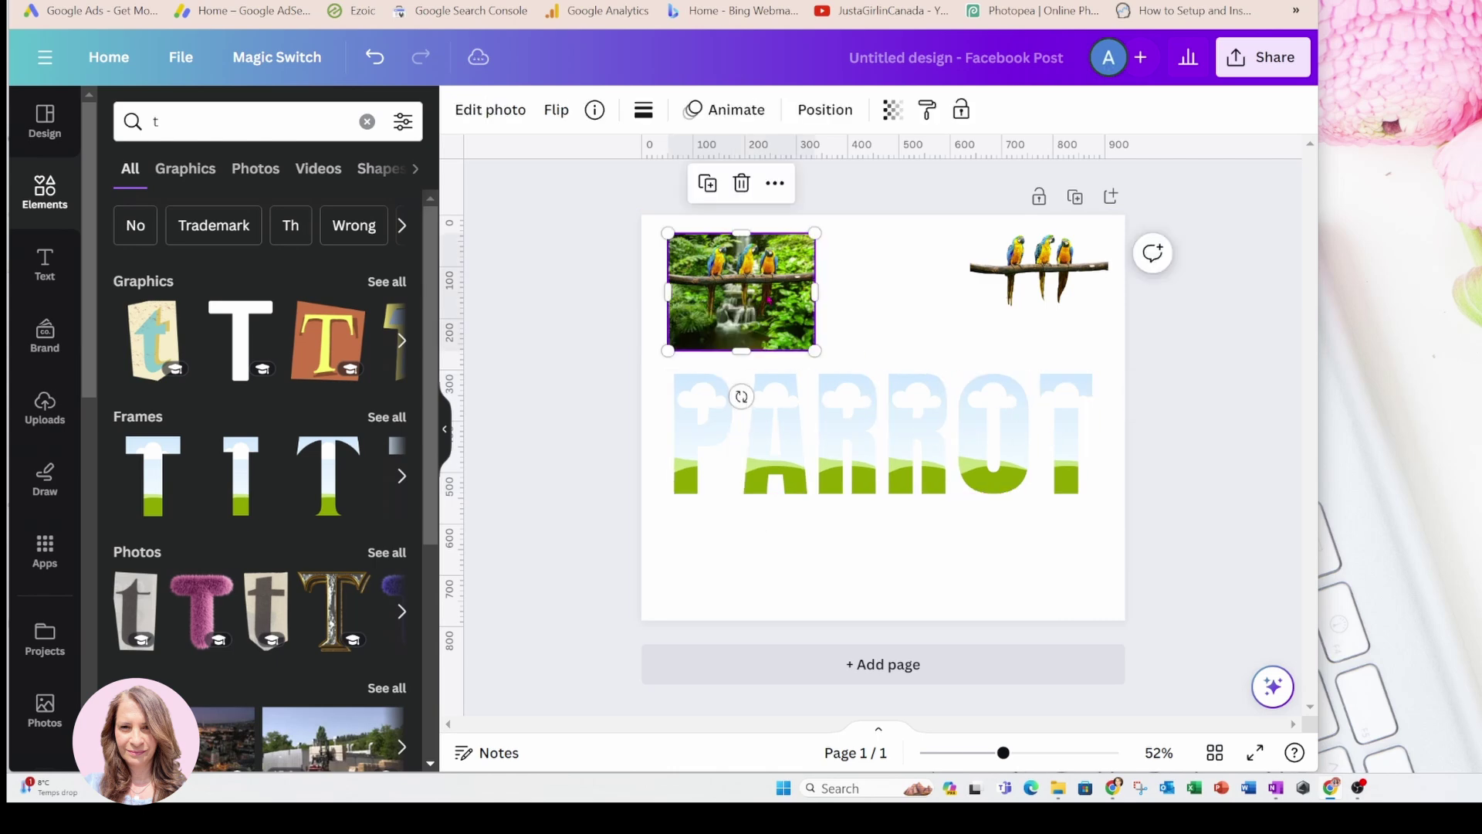
click(712, 196)
click(721, 204)
click(729, 212)
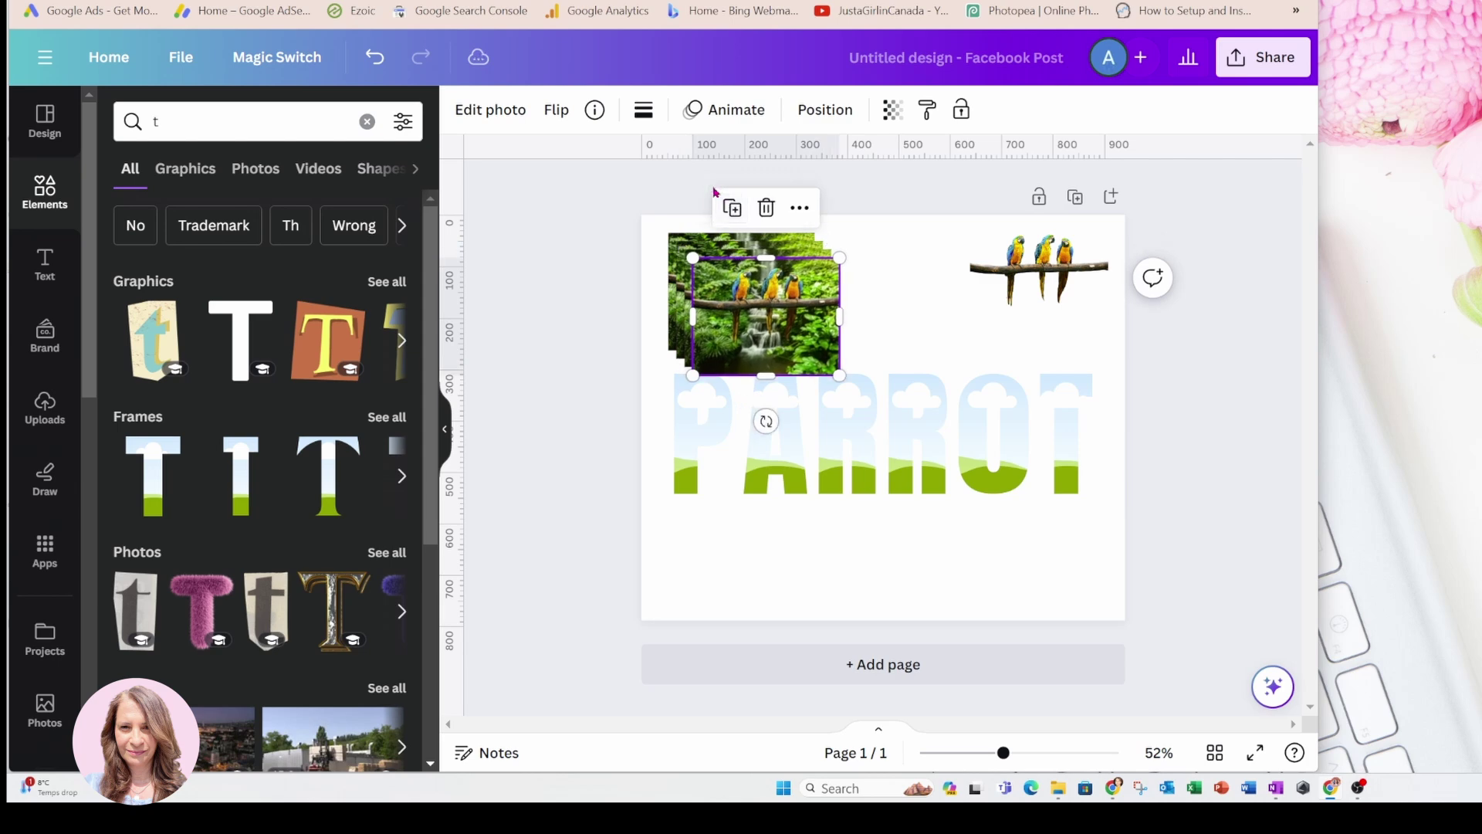
click(732, 222)
click(736, 219)
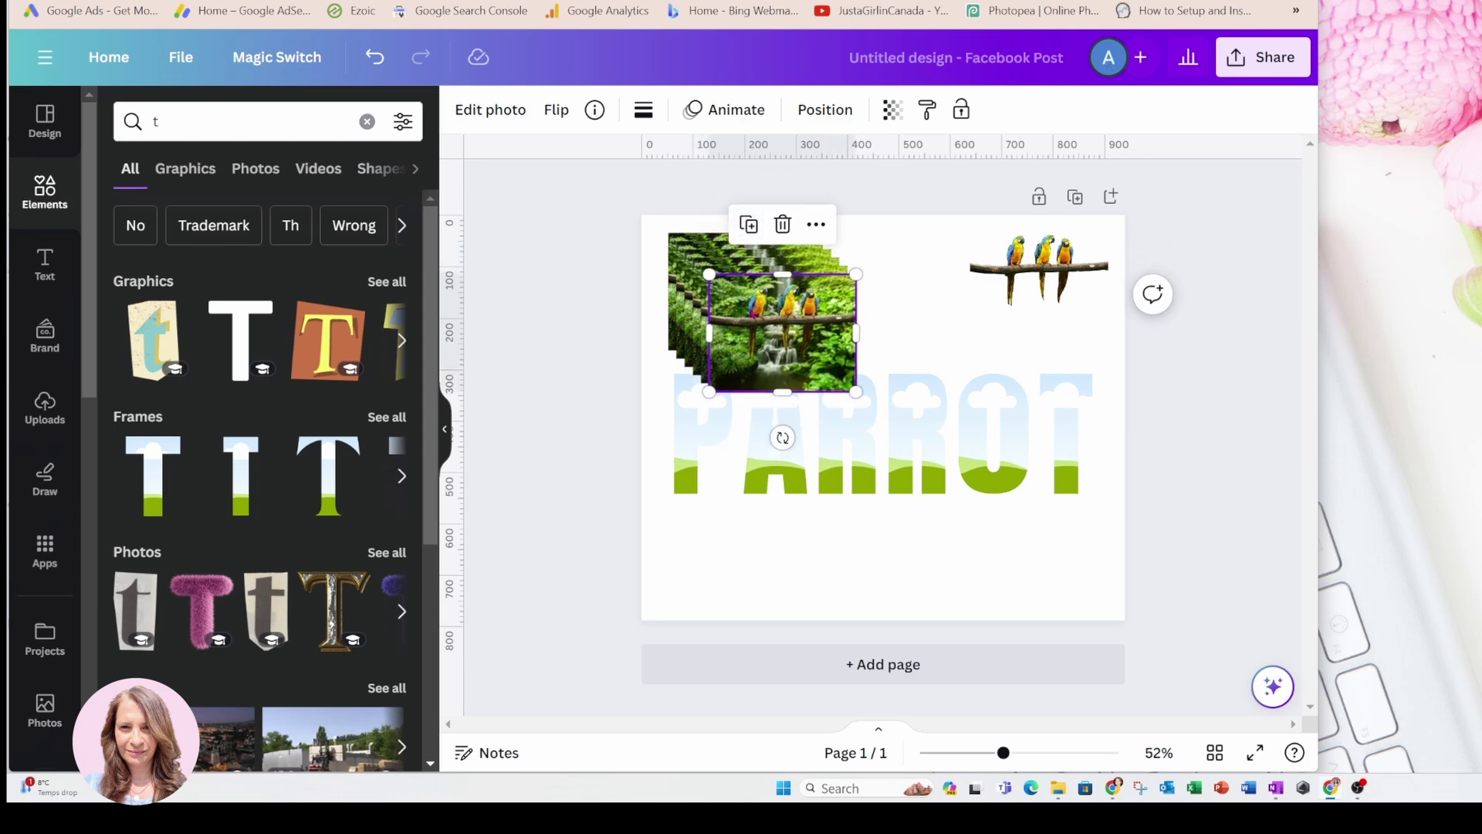
drag(751, 315, 1063, 426)
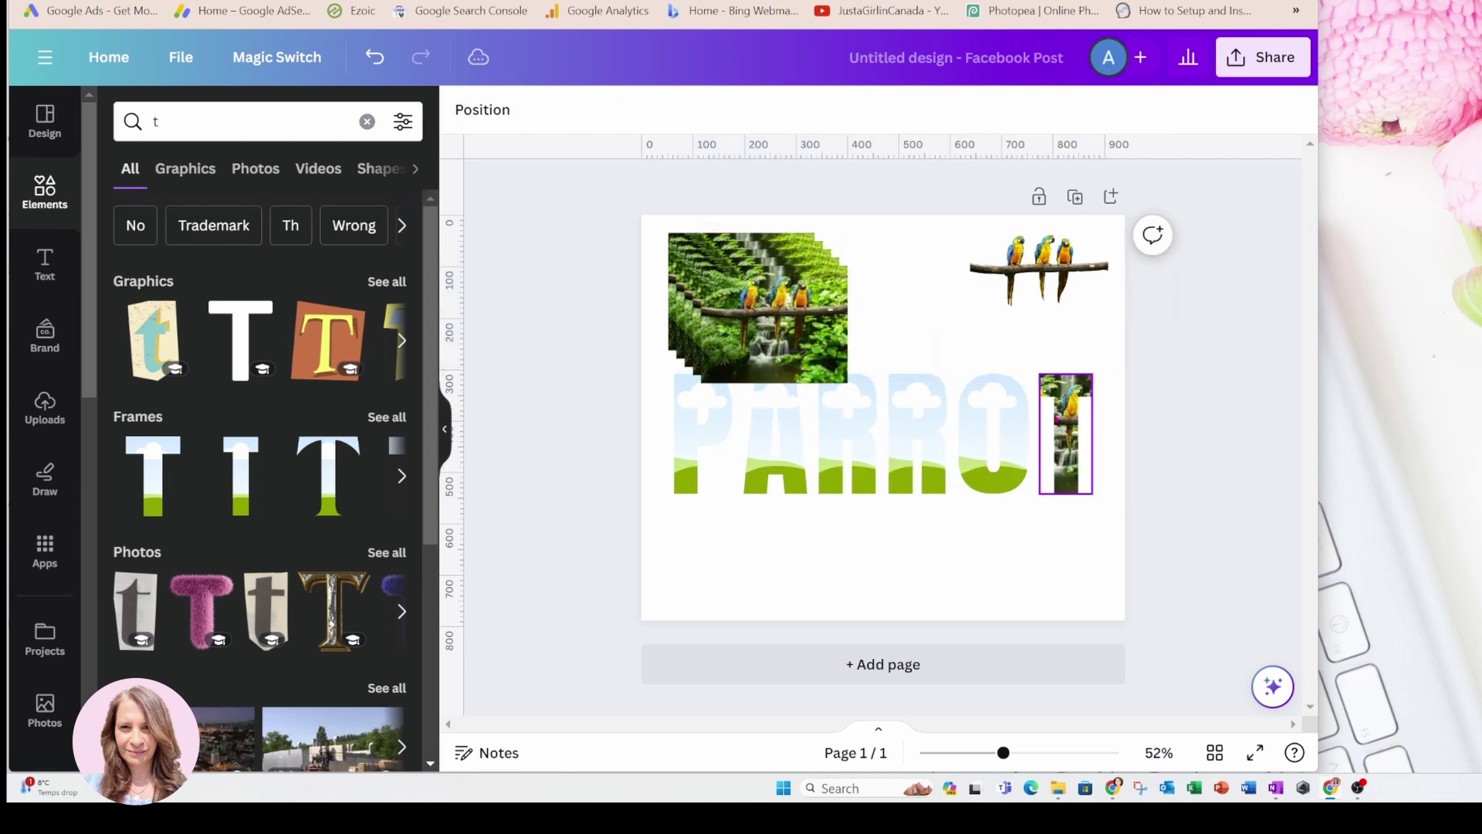
- Enlarge the photo inside the T frame so parrots show through the letter
double_click(1065, 425)
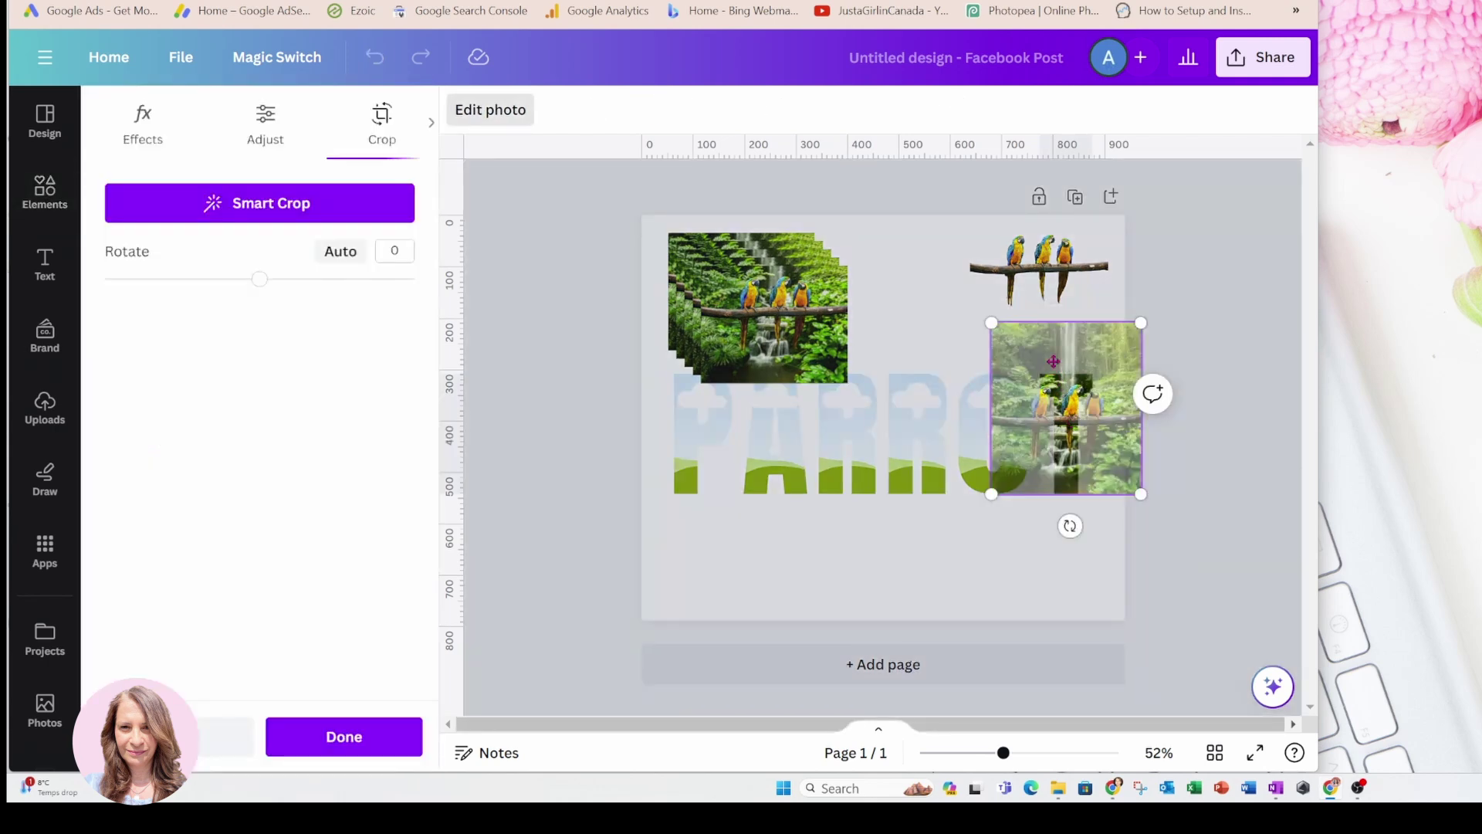
drag(992, 327, 823, 276)
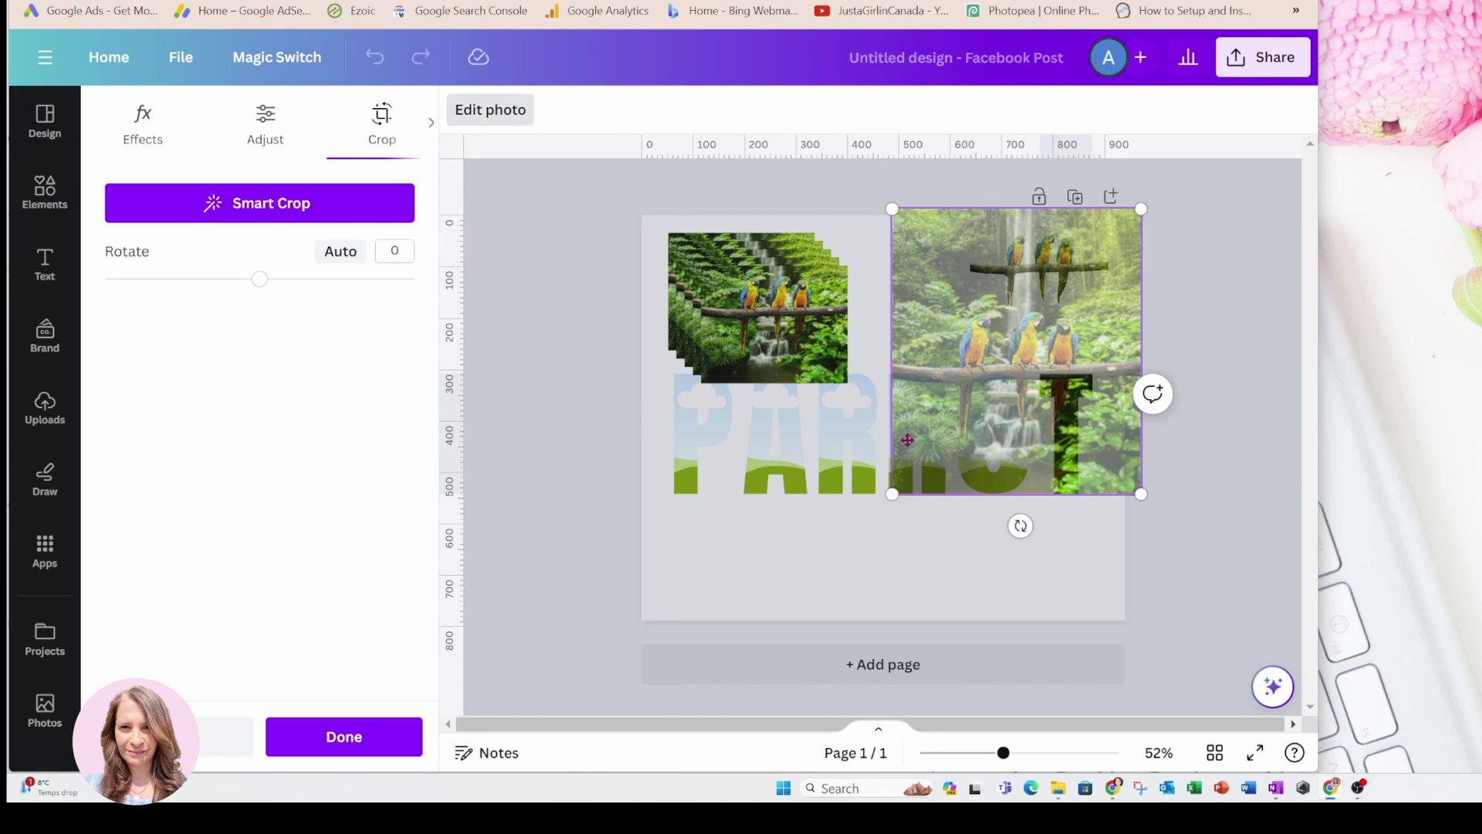
drag(889, 495, 481, 653)
click(555, 347)
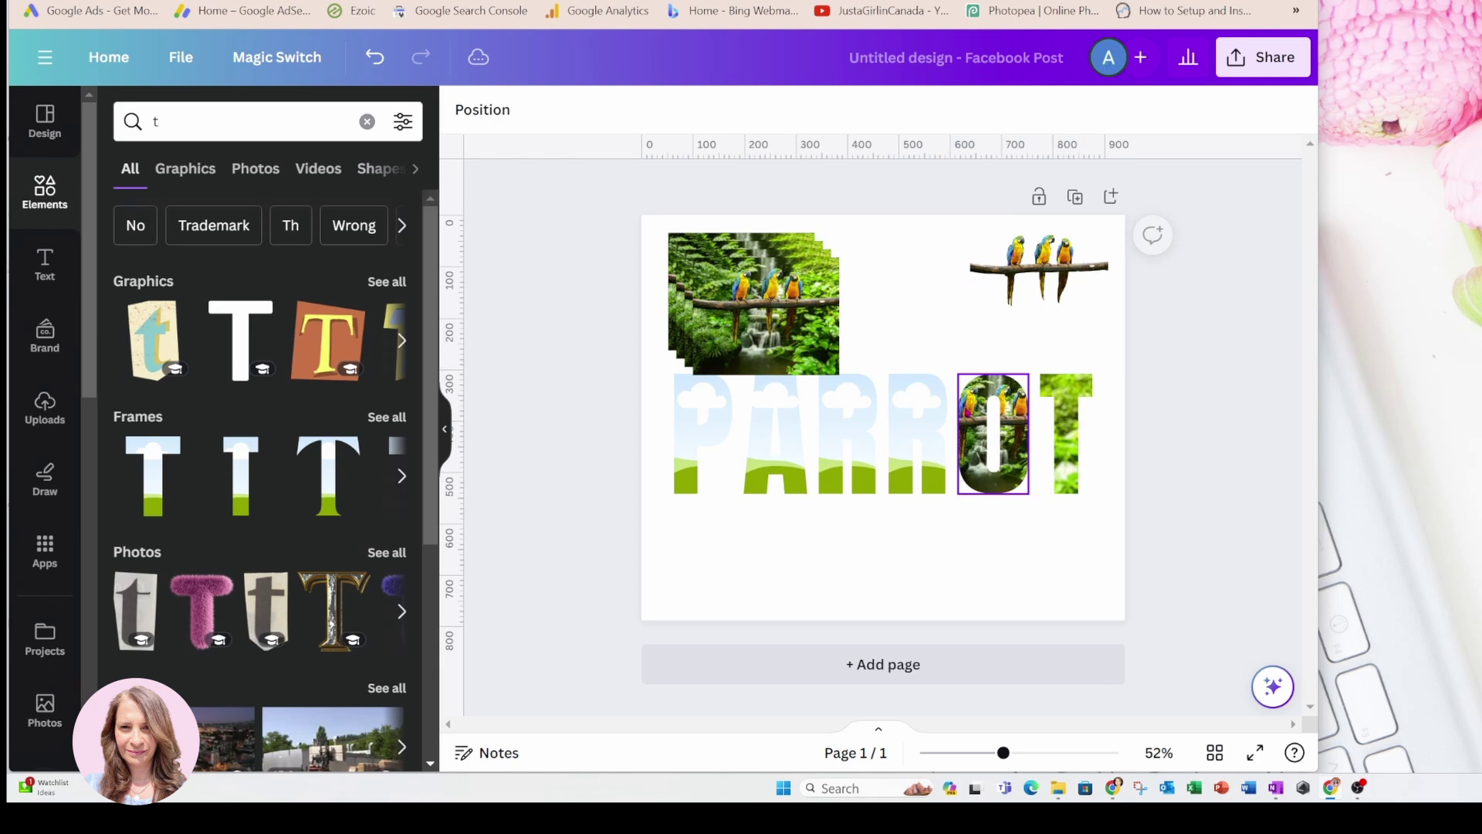
- Fill the O frame with the parrot photo and enlarge it within the letter
click(968, 398)
double_click(970, 394)
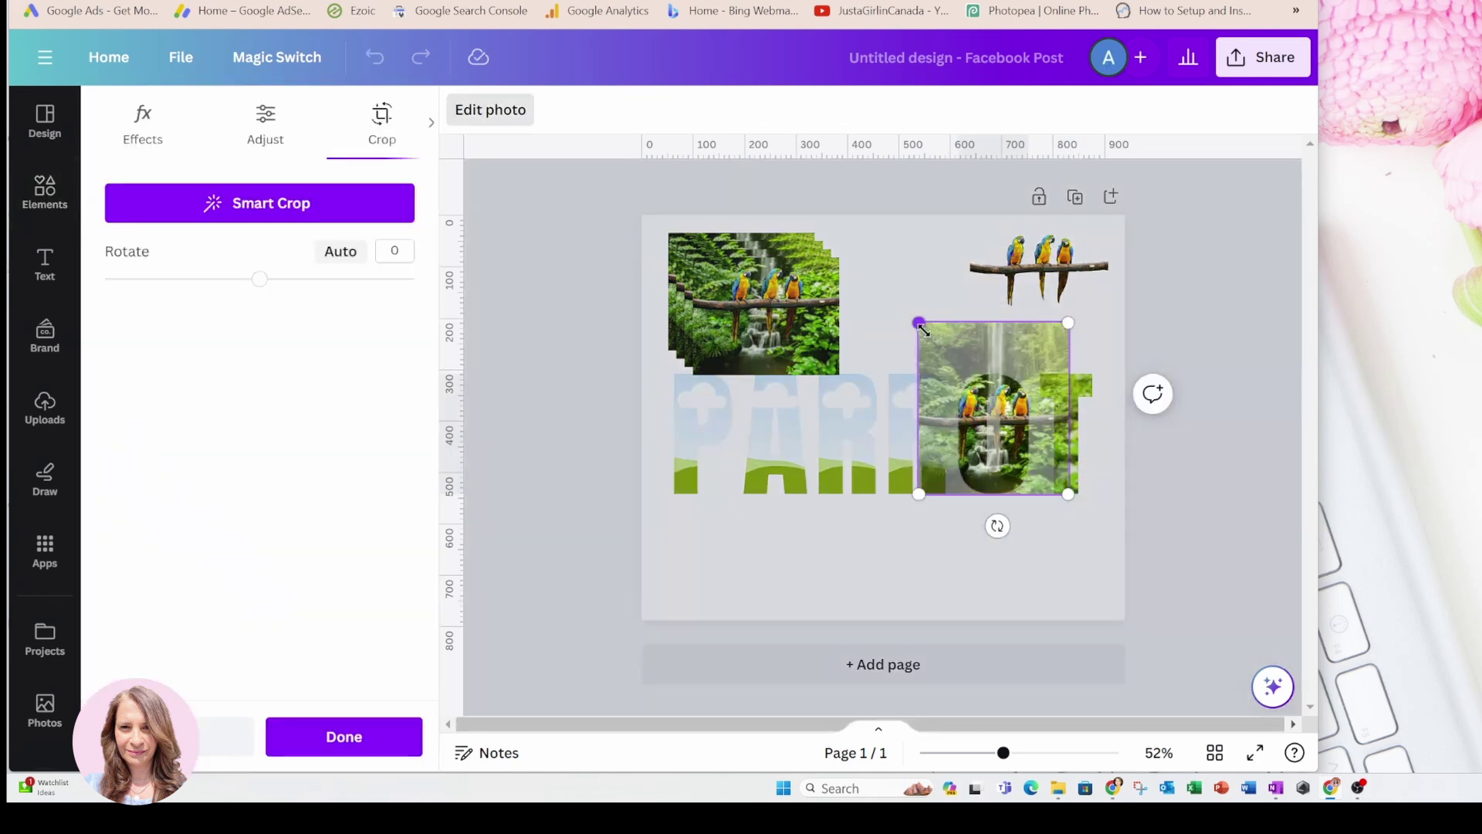
drag(920, 324, 825, 214)
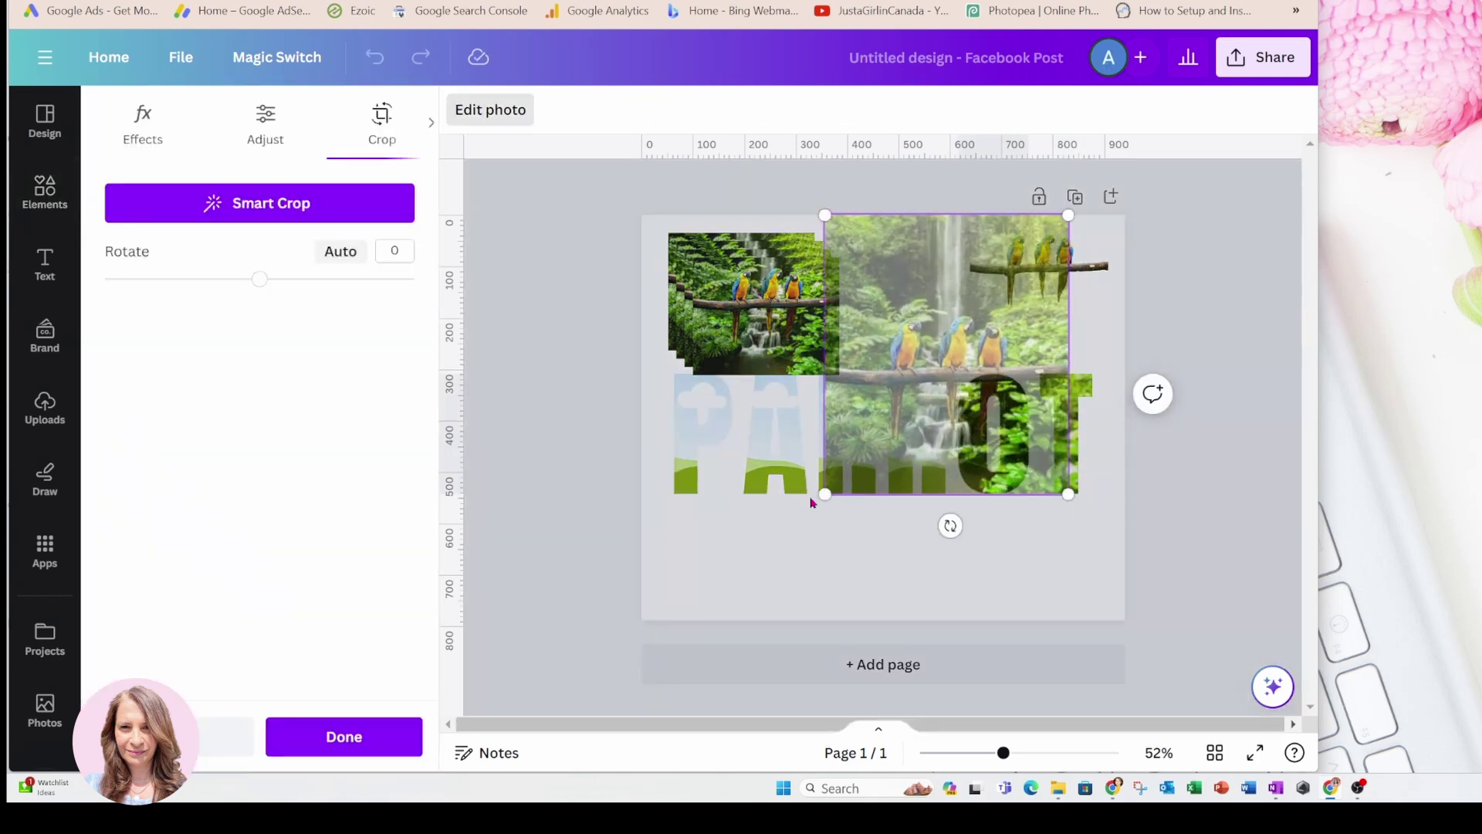
drag(811, 502, 572, 648)
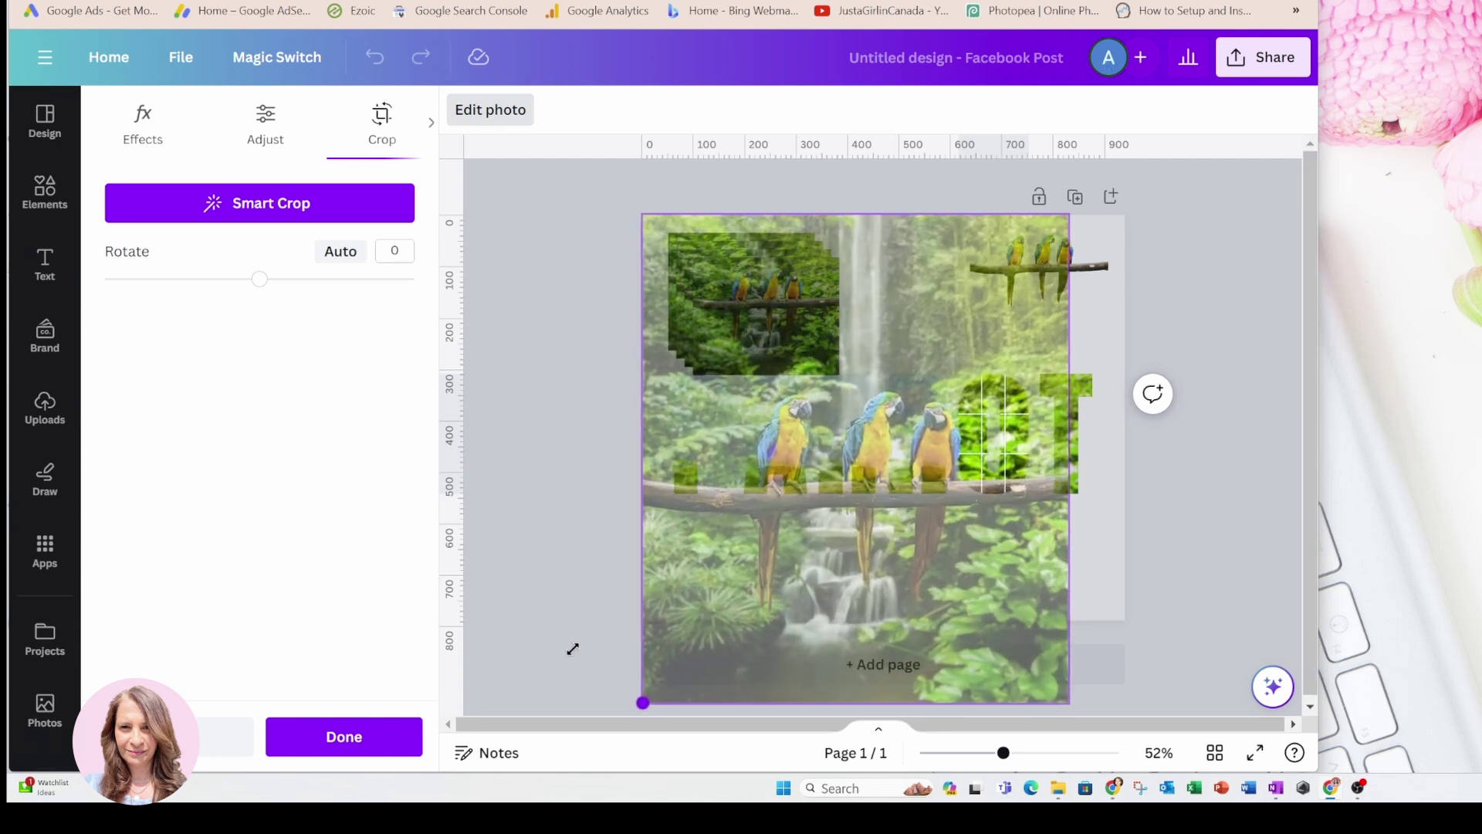
drag(1068, 702, 1112, 741)
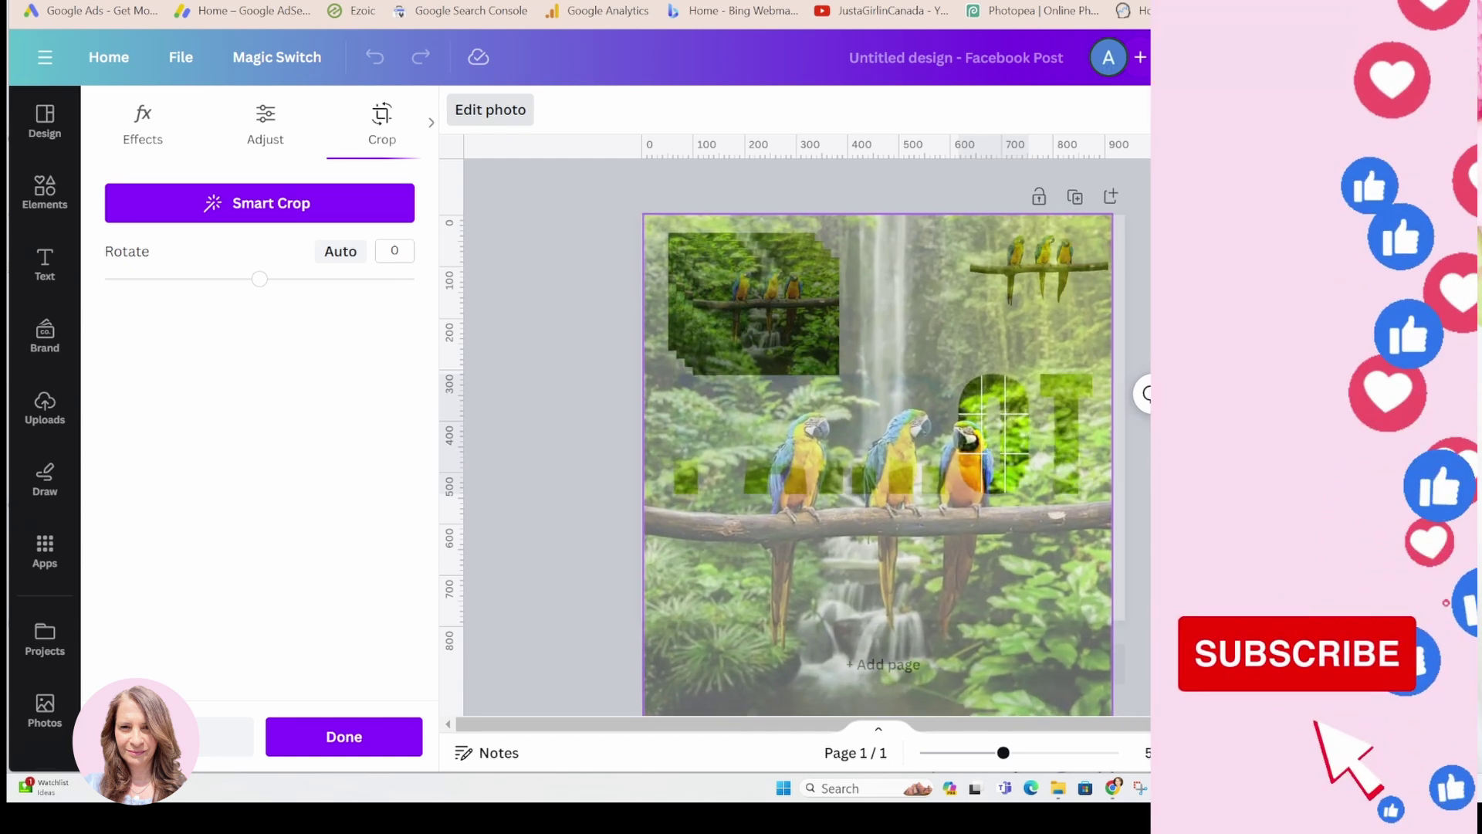
click(1211, 531)
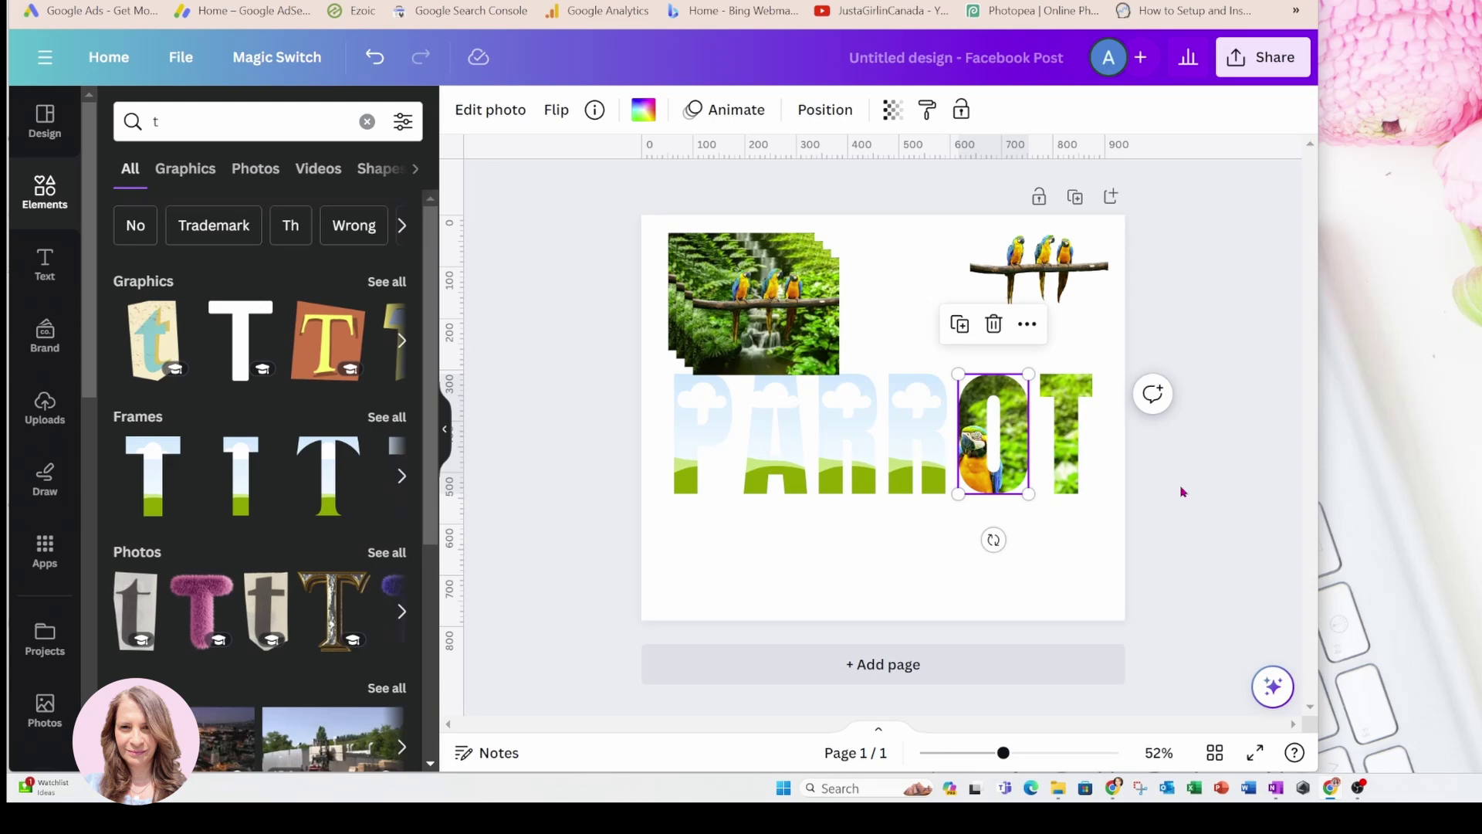
- Drop the parrot photo into the second R frame and enlarge it inside
drag(815, 322, 924, 409)
double_click(925, 409)
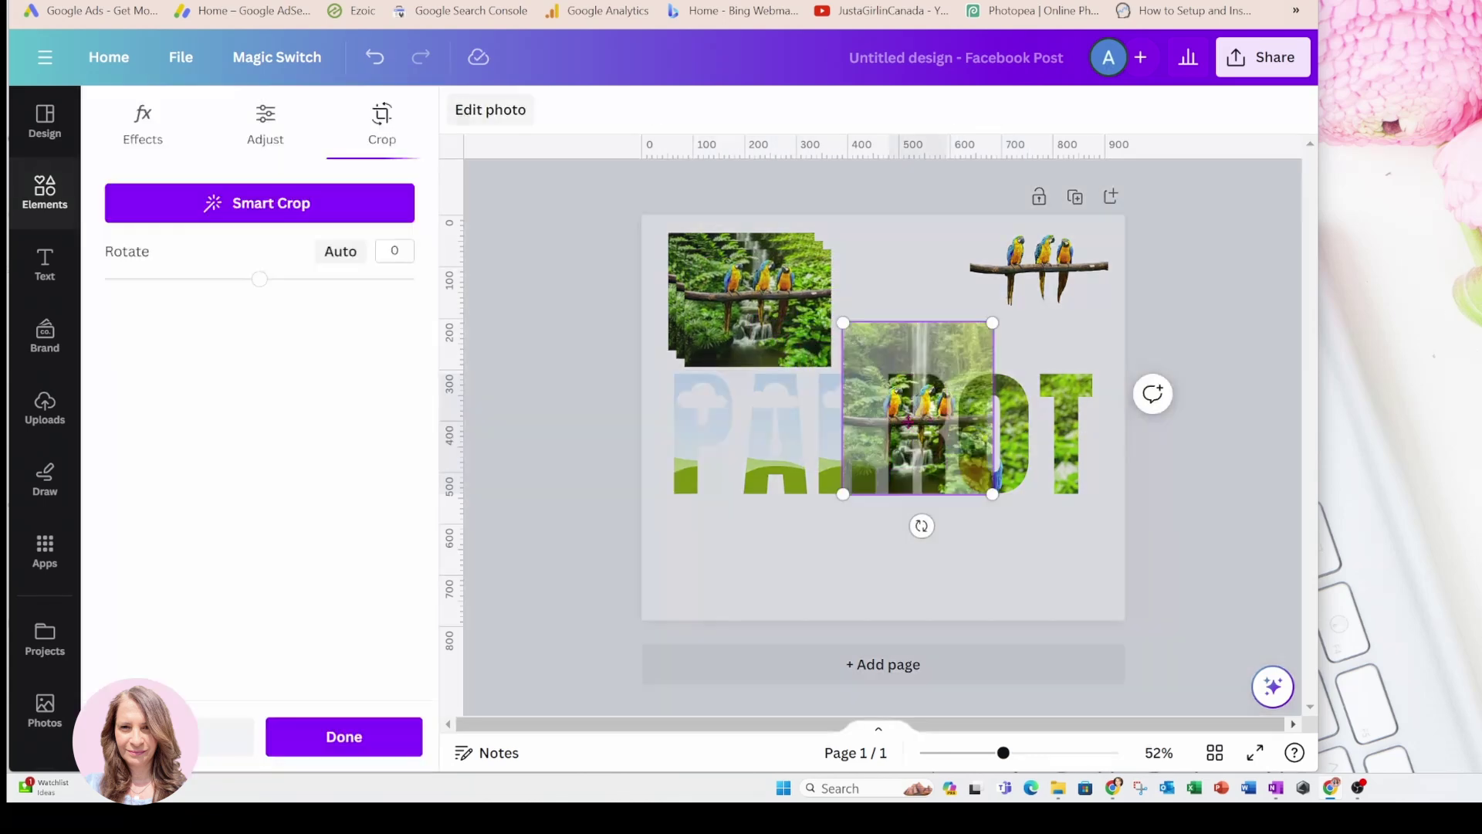
drag(843, 322, 750, 215)
drag(993, 494, 1150, 632)
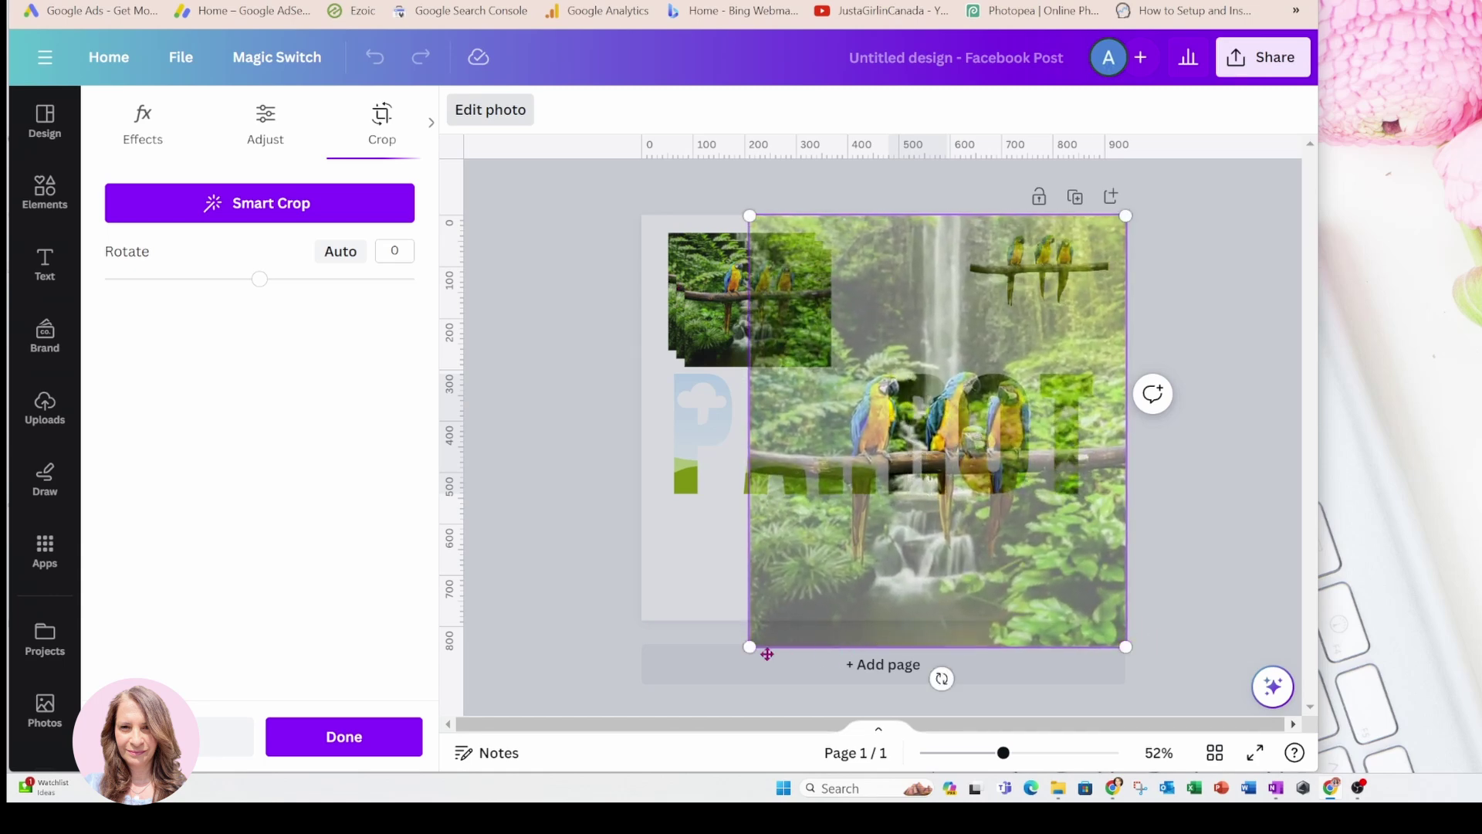
drag(748, 644, 548, 695)
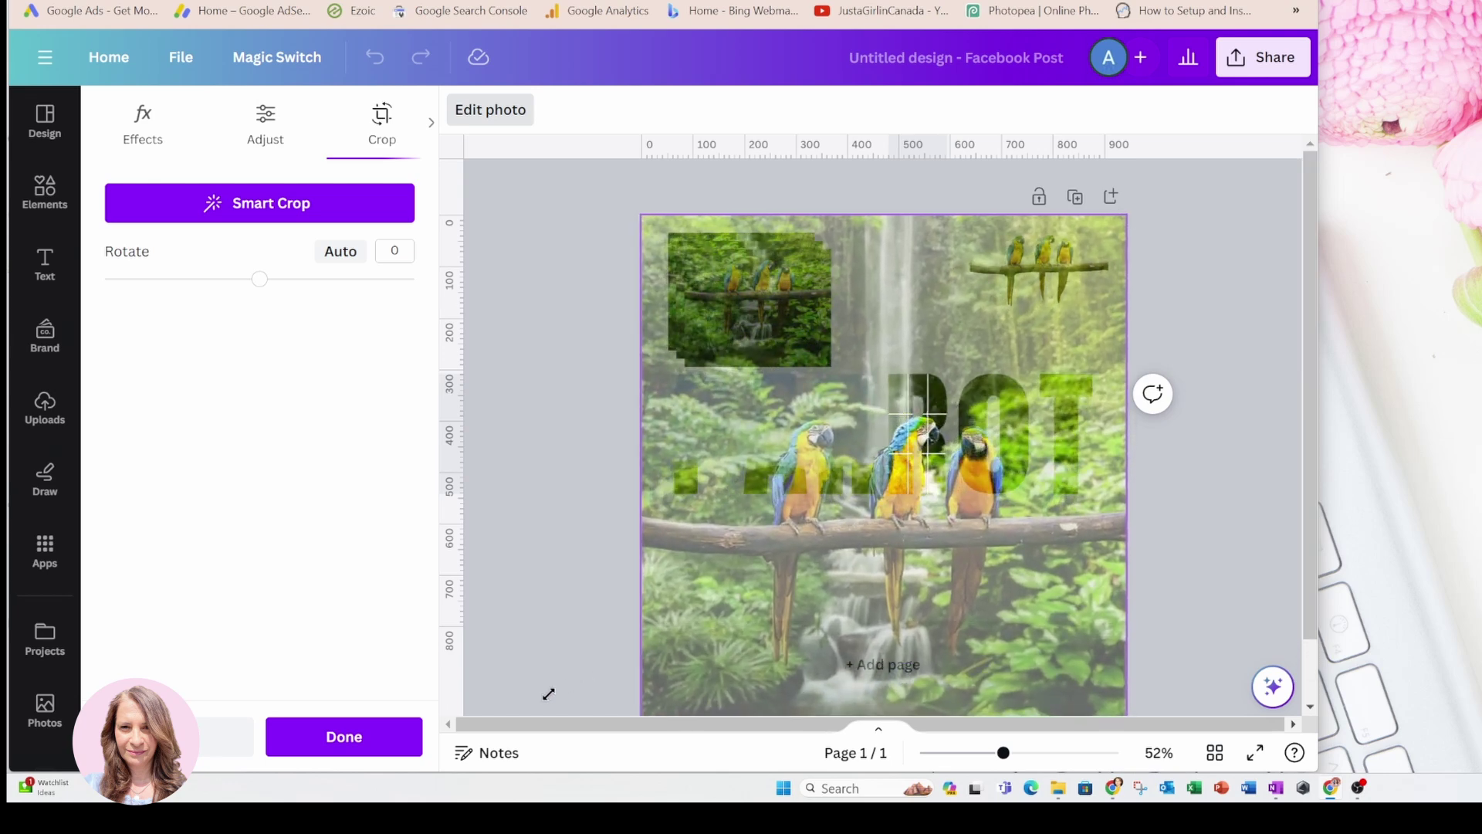
click(510, 489)
- Drop the parrot photo into the first R frame and enlarge it inside
drag(761, 332, 843, 455)
double_click(845, 455)
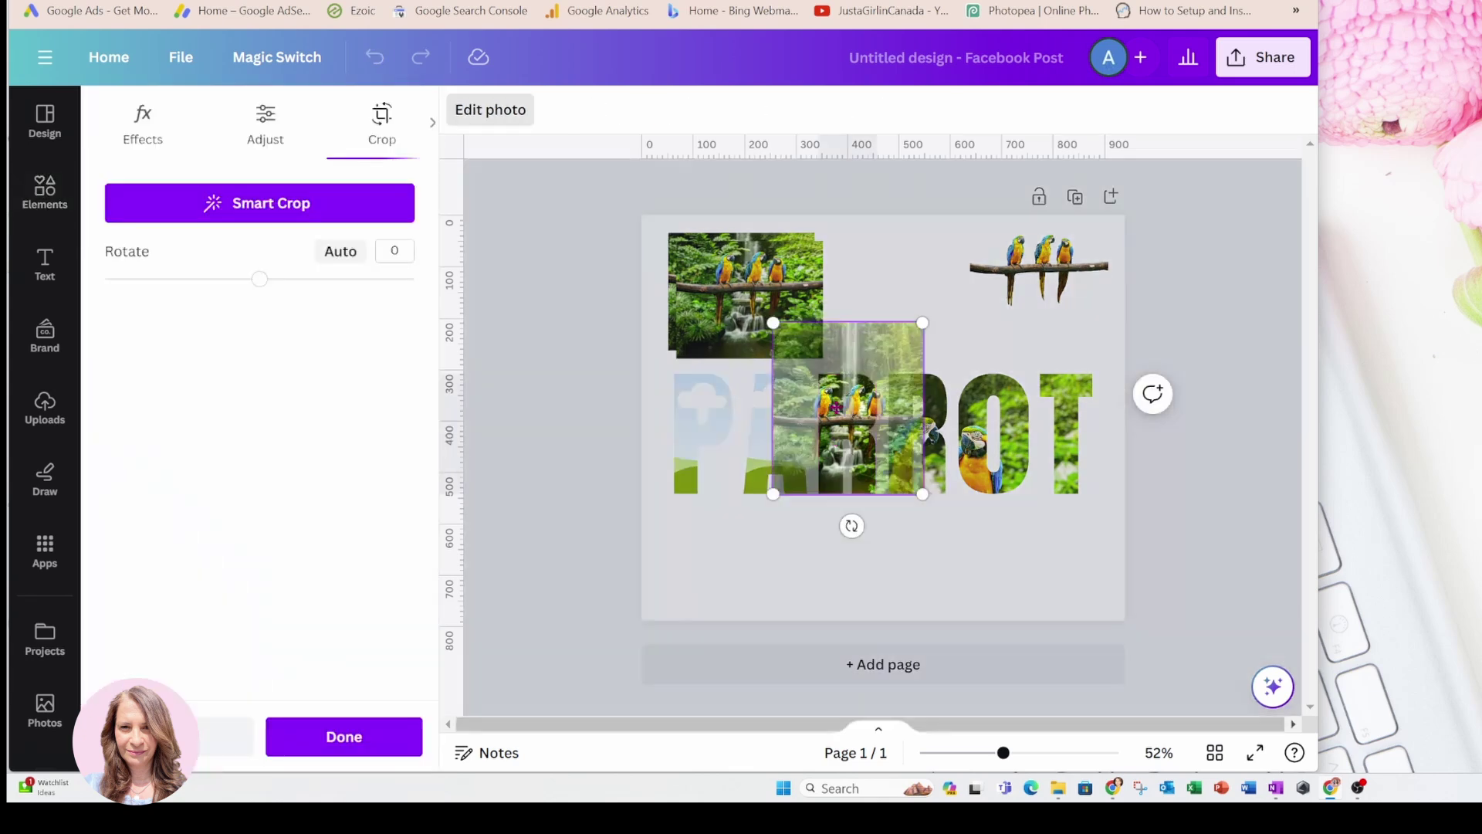
drag(726, 310, 636, 255)
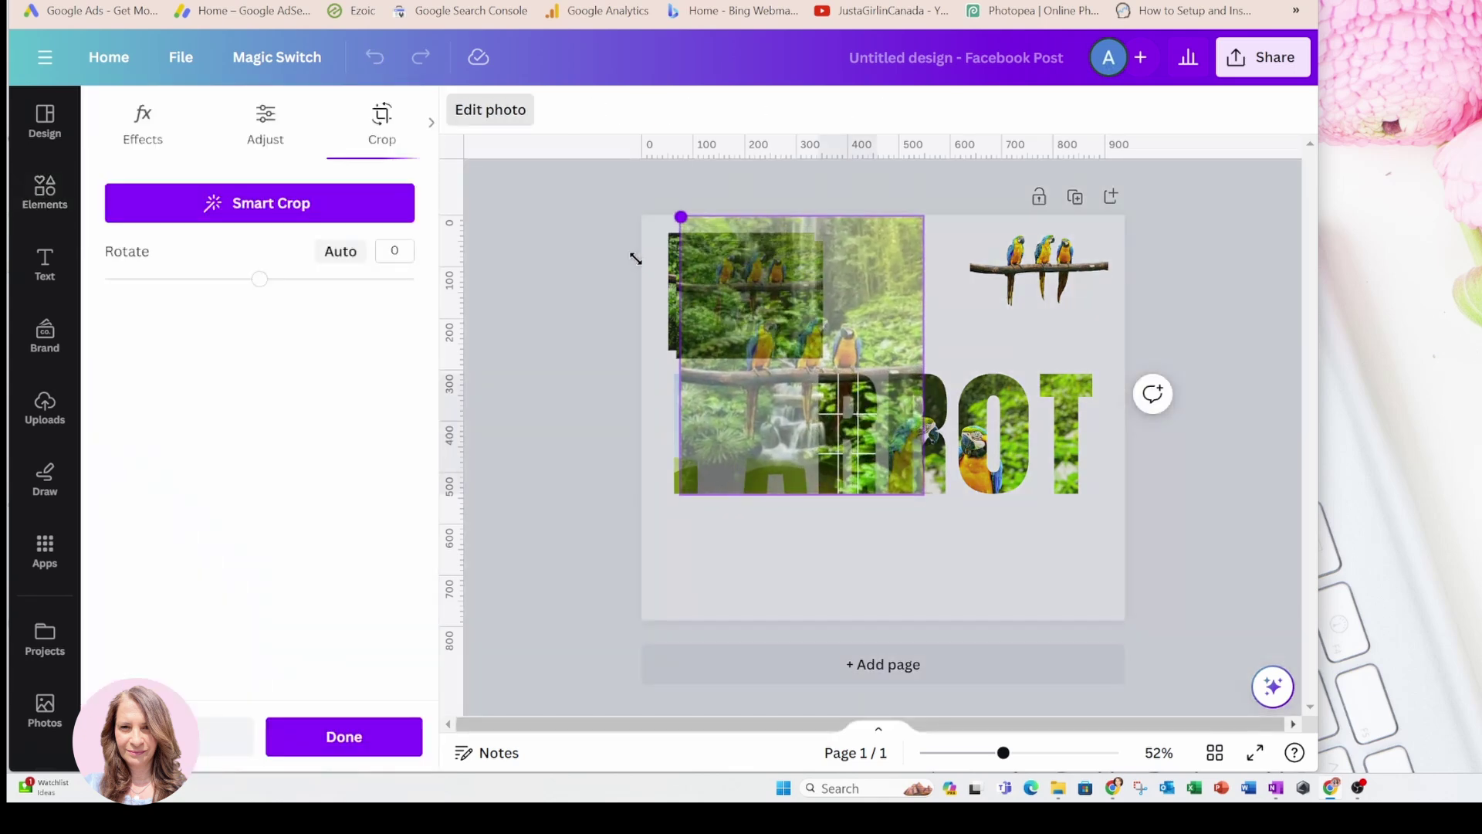
drag(925, 502, 1209, 666)
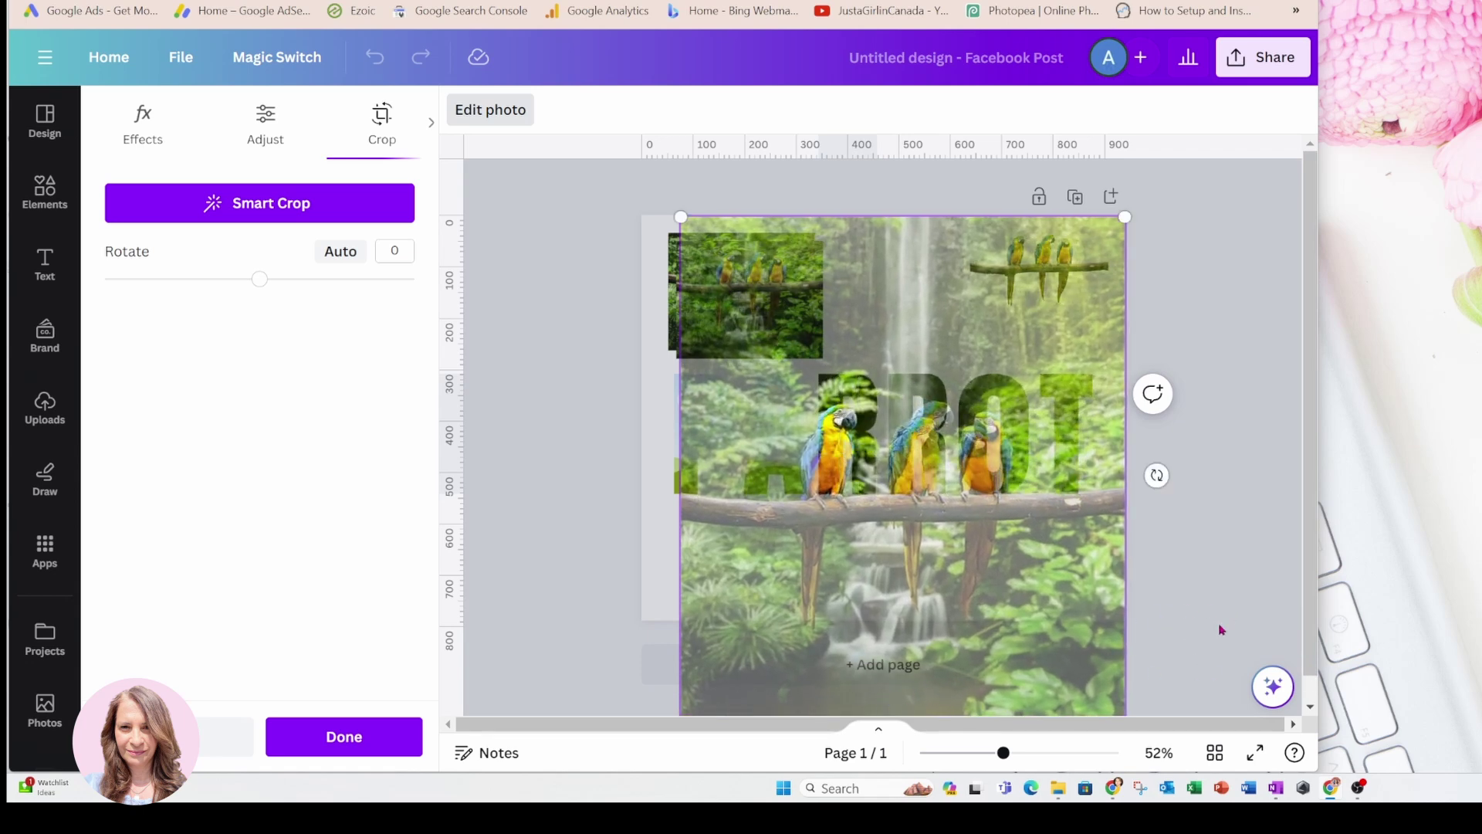
drag(1005, 754, 995, 754)
drag(709, 683, 654, 708)
click(614, 539)
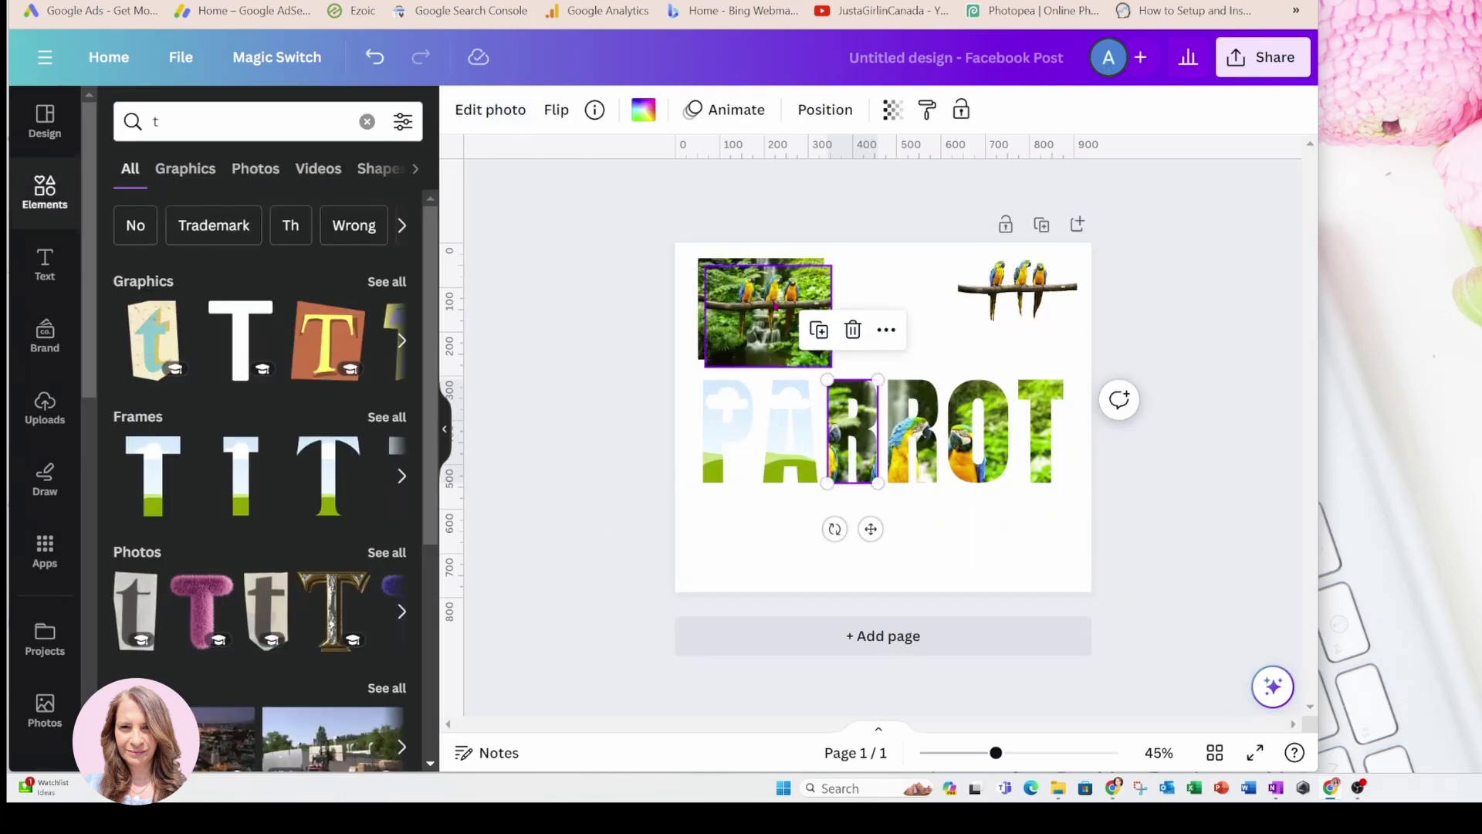
- Fill the A frame with the parrot photo, enlarged within the letter
drag(775, 305, 787, 425)
double_click(788, 425)
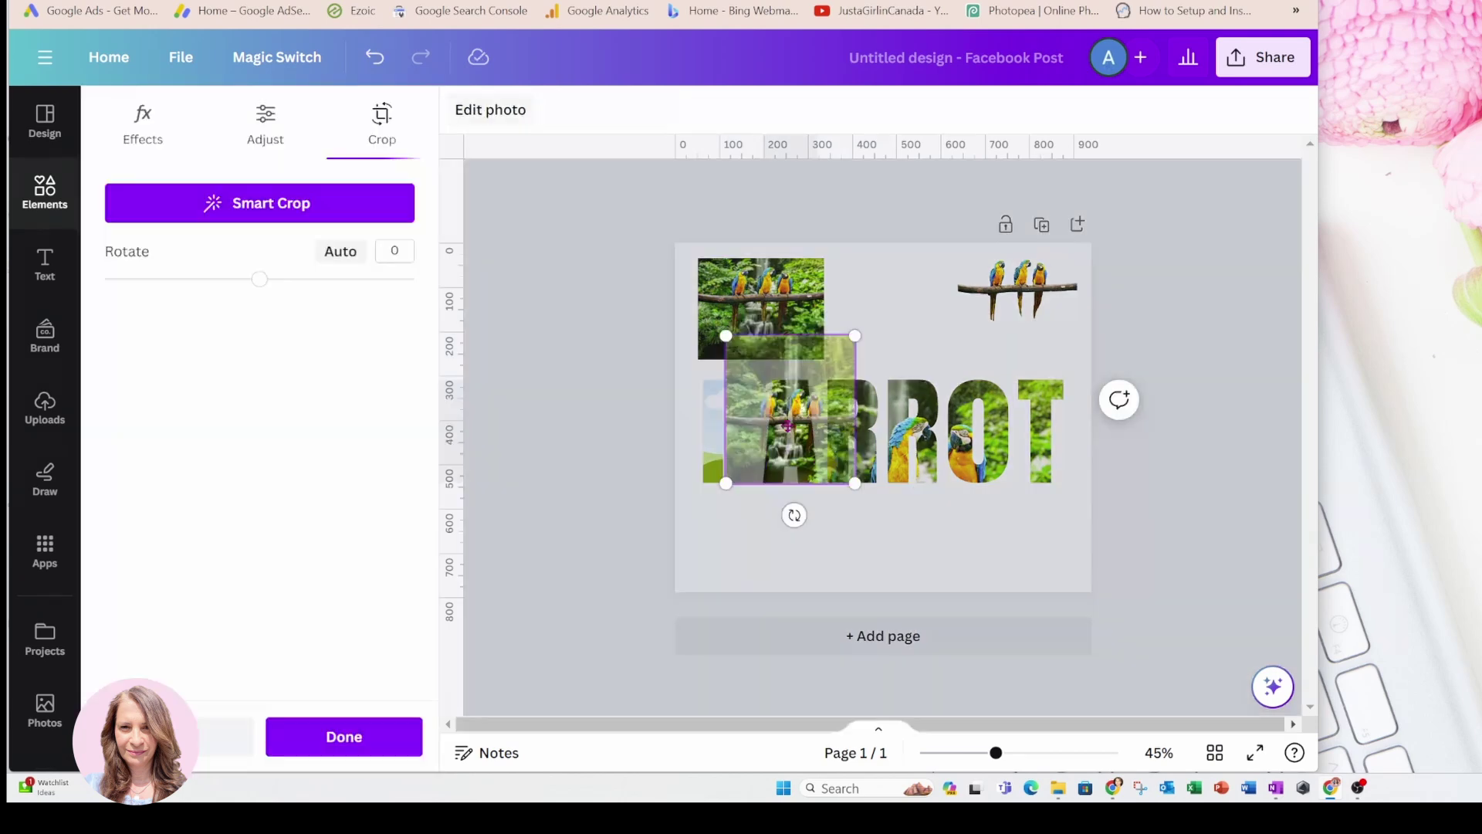
drag(846, 333, 982, 292)
drag(942, 486, 1108, 635)
drag(725, 662, 646, 701)
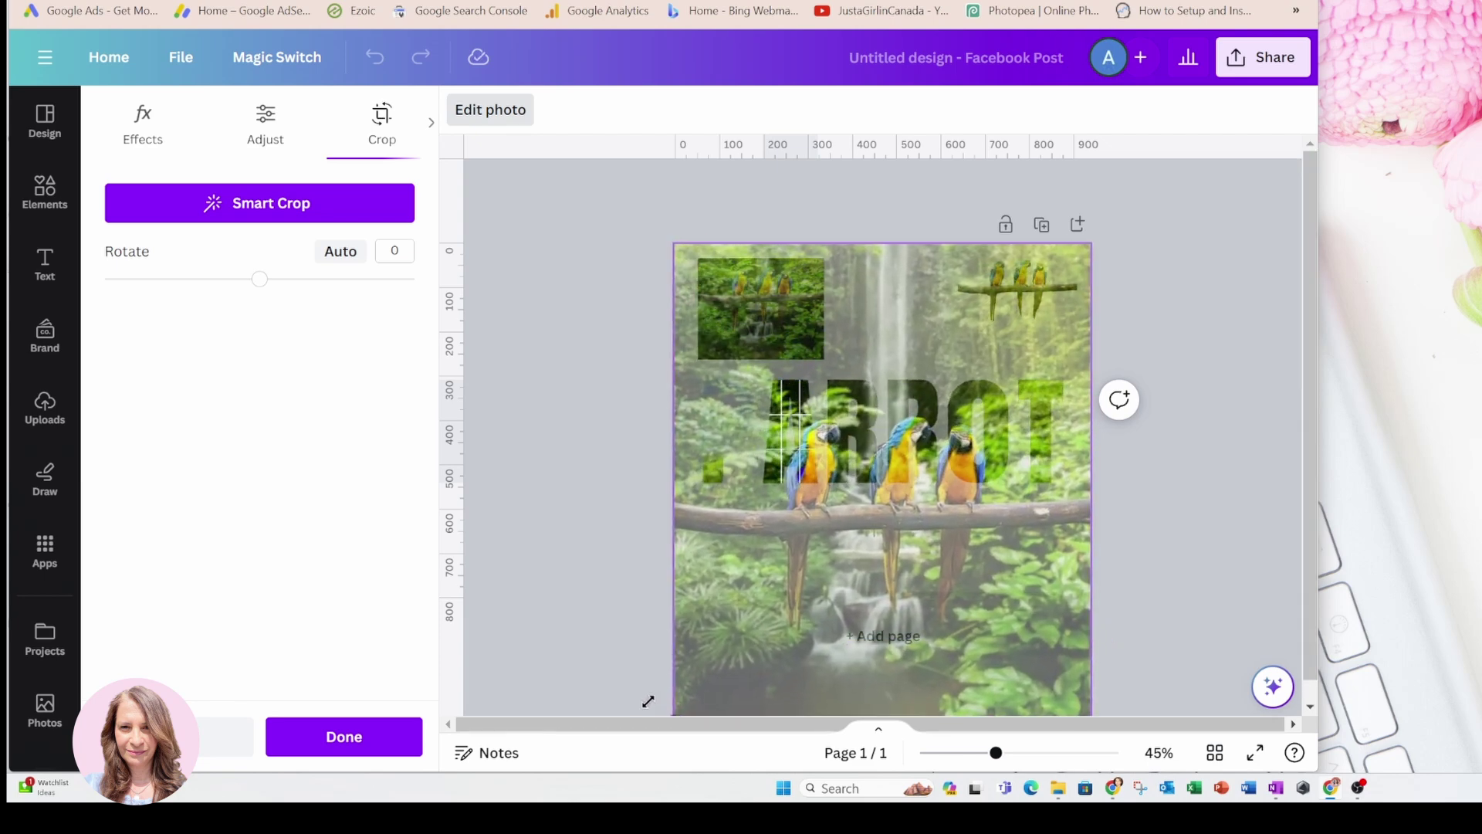
click(609, 573)
- Fill the P frame with the last parrot photo, enlarged within the letter
click(726, 416)
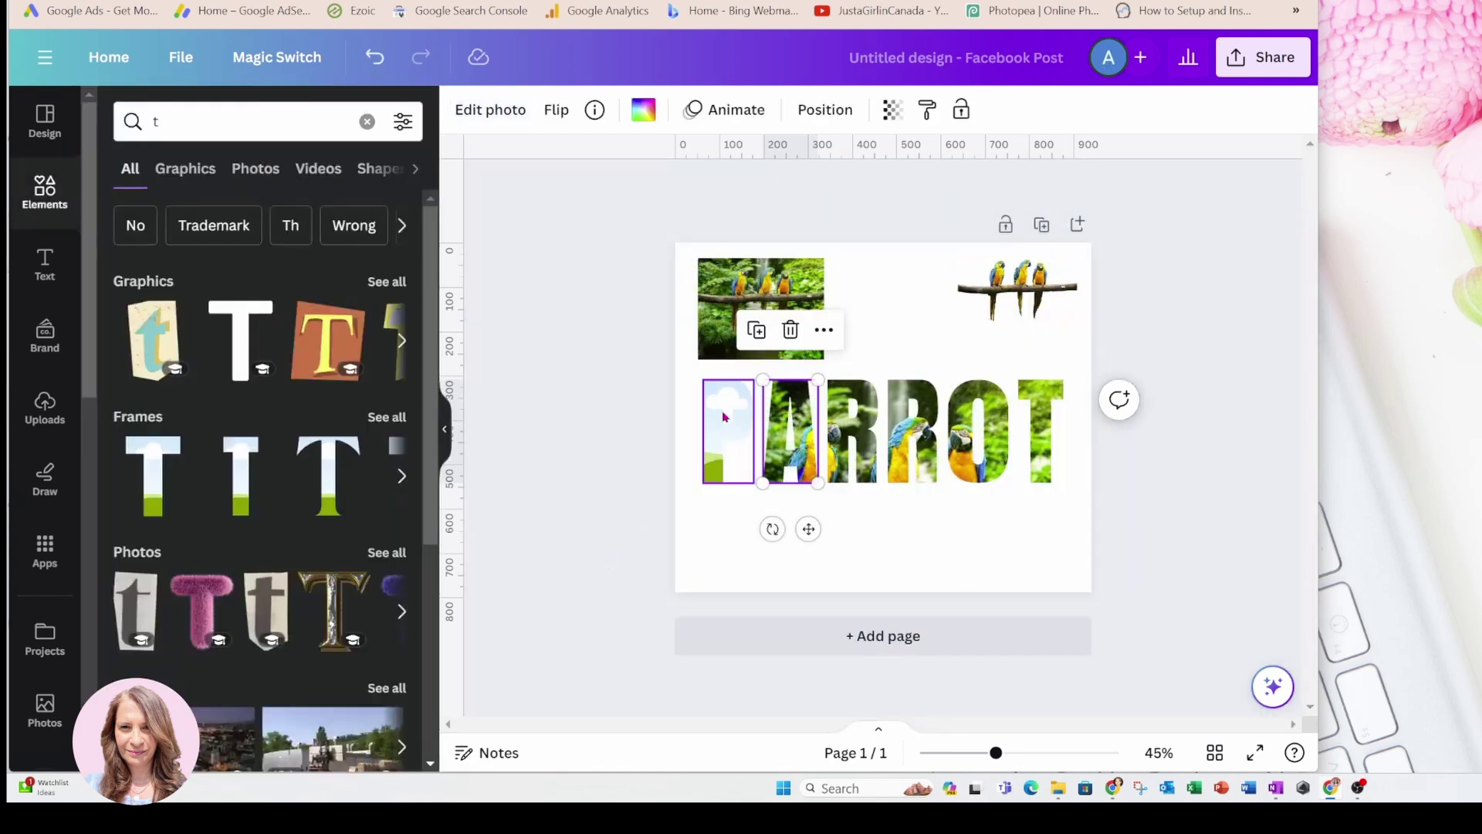
drag(782, 315, 733, 417)
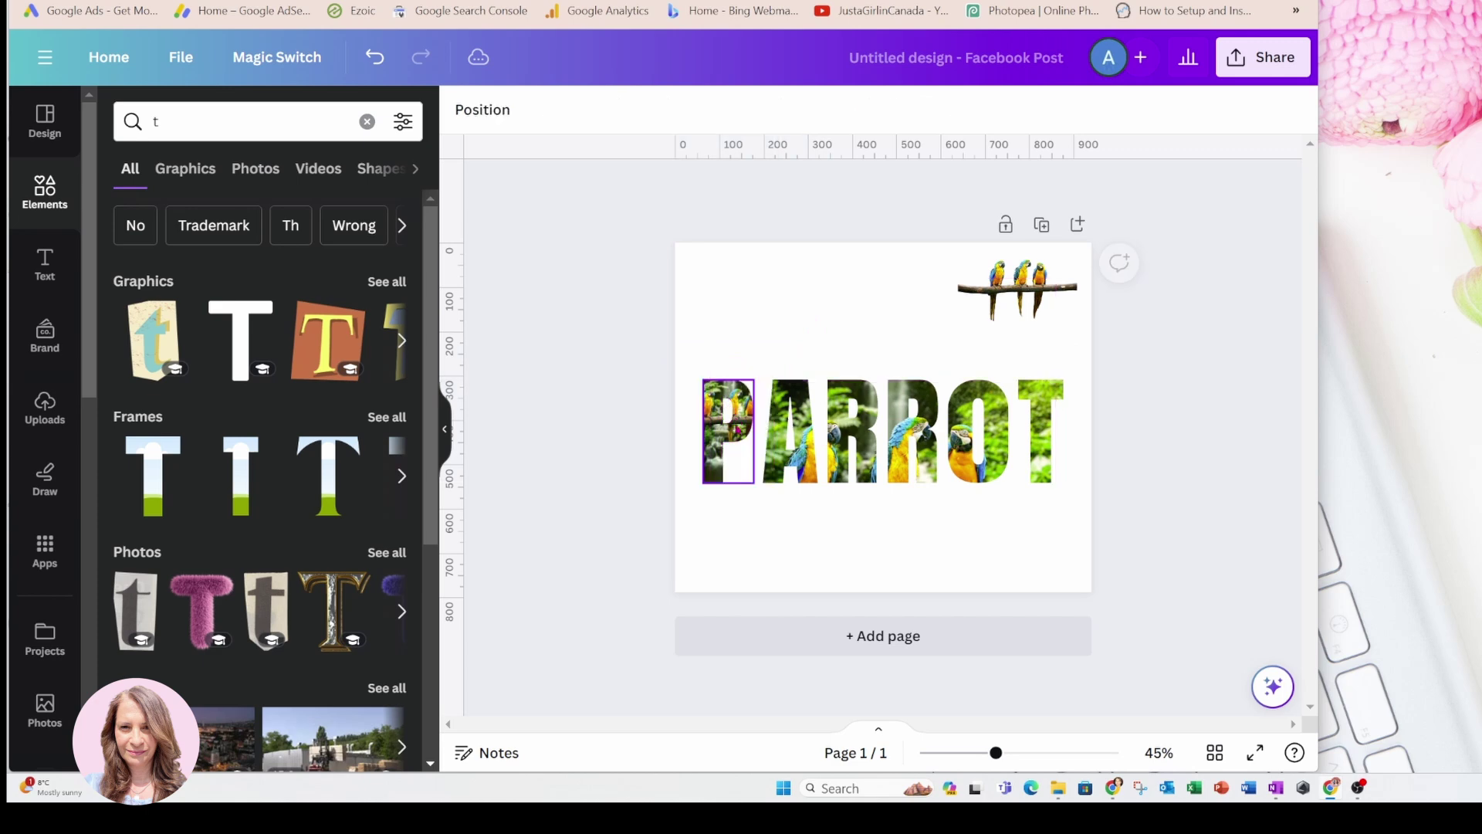
double_click(729, 417)
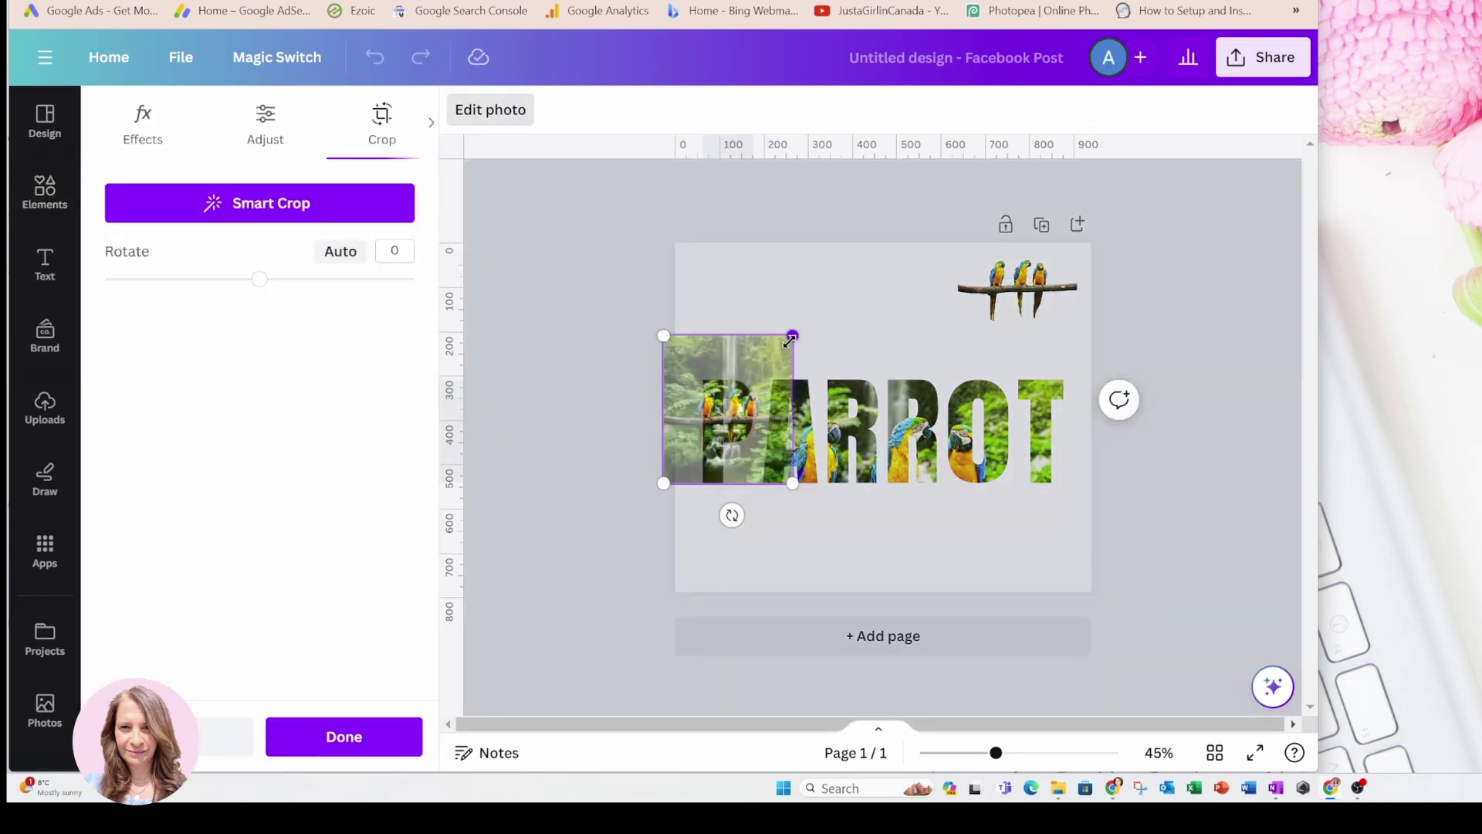
drag(792, 338, 870, 243)
drag(873, 485, 1071, 767)
click(1214, 494)
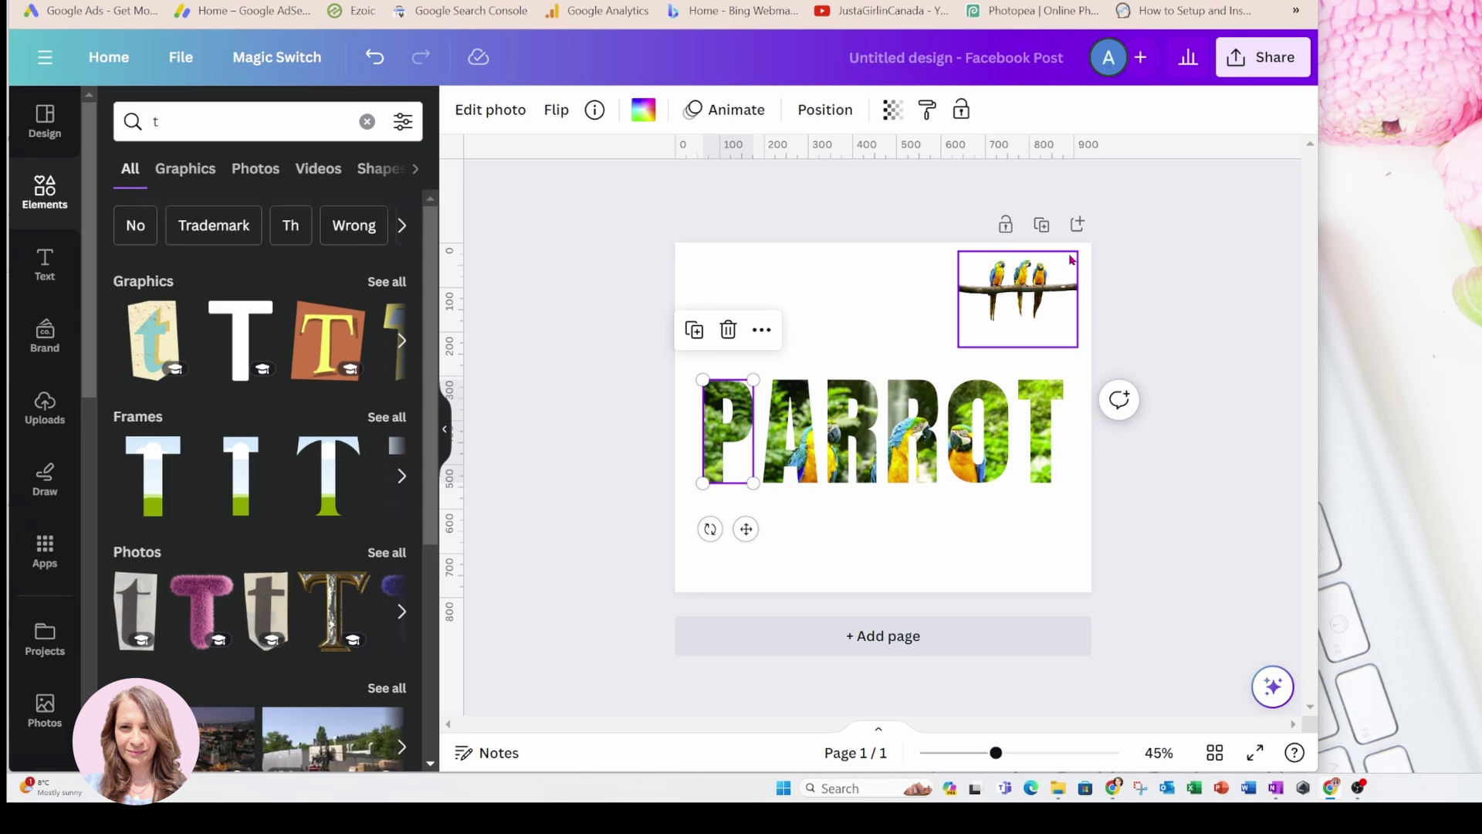
- Scale up the background-free macaw cutout on its branch
click(1023, 306)
drag(1078, 250, 1155, 207)
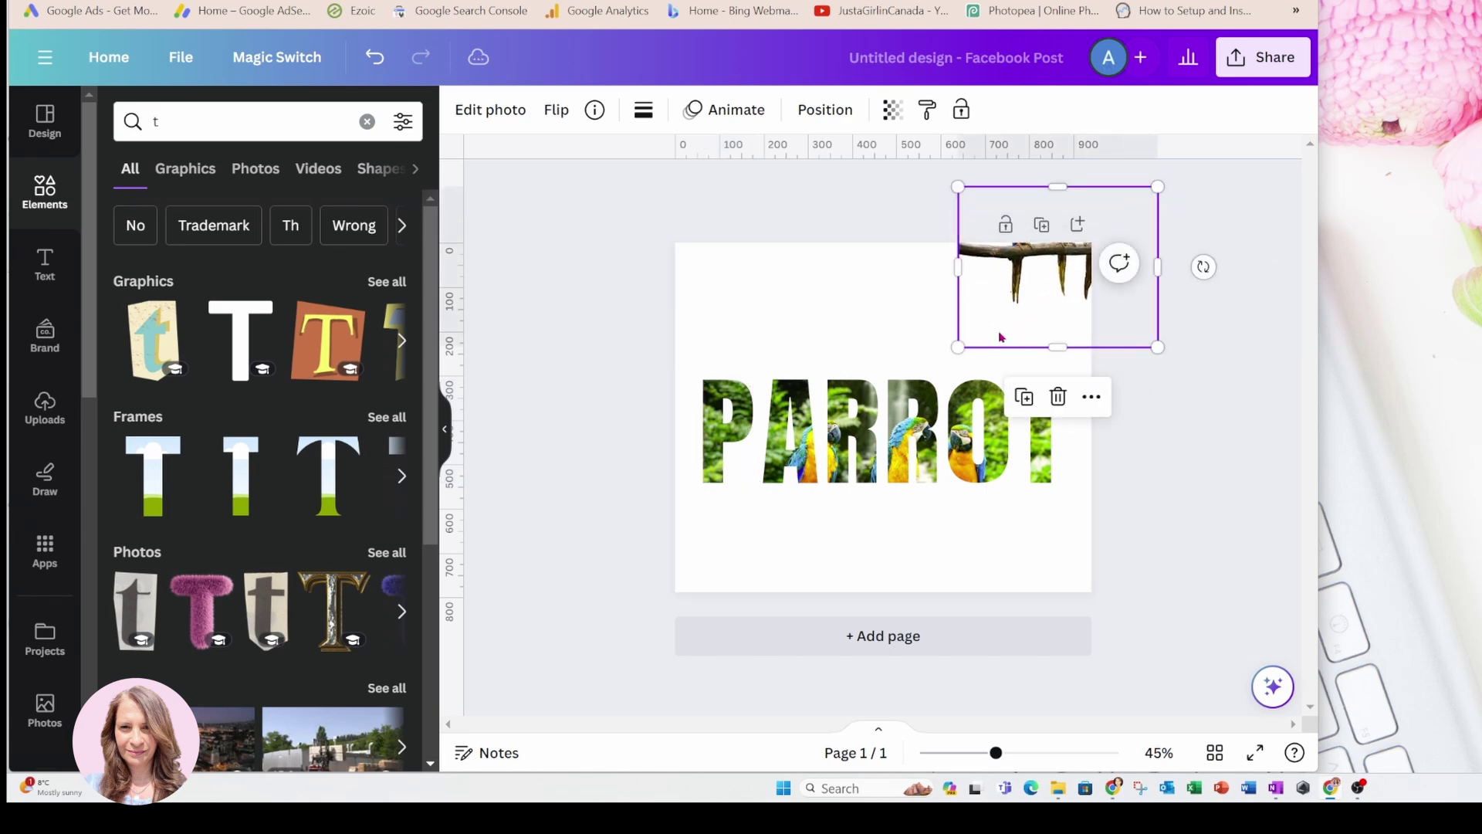
drag(960, 345, 870, 420)
- Move the macaws down over PARROT, widening them so the branch spans the word
drag(1088, 254, 1011, 310)
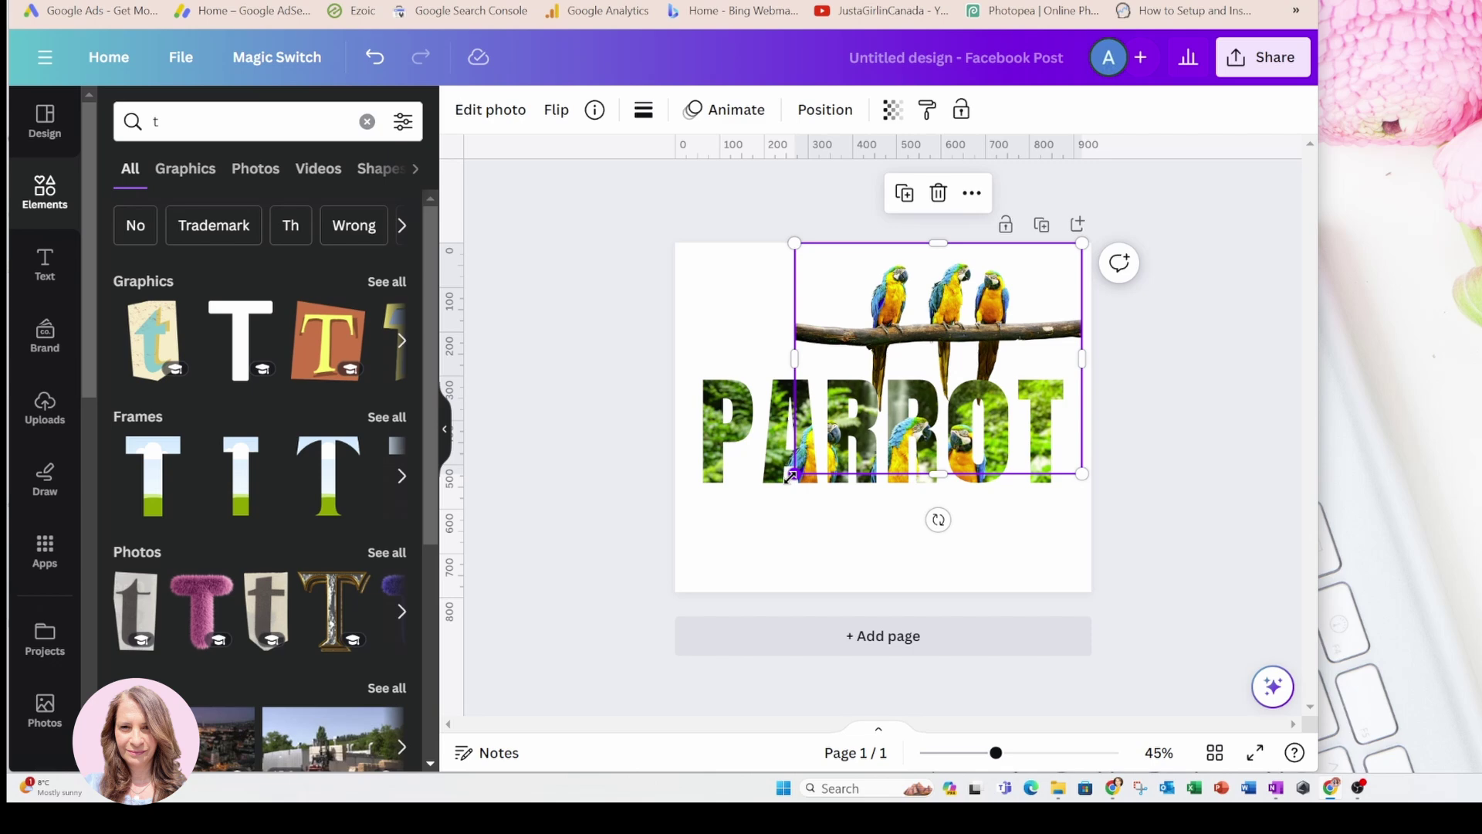
drag(793, 475, 689, 592)
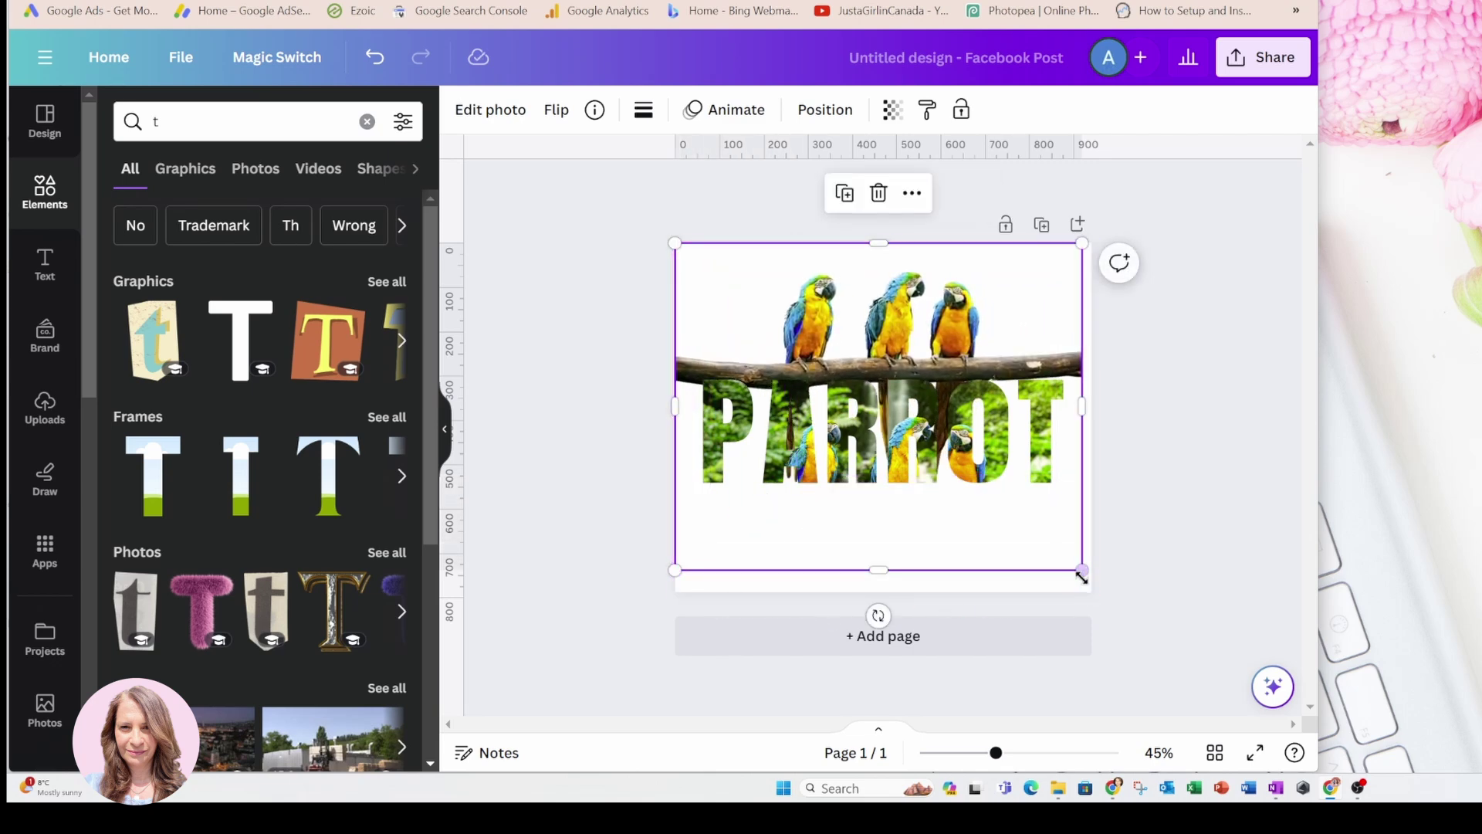
drag(1082, 569, 1150, 624)
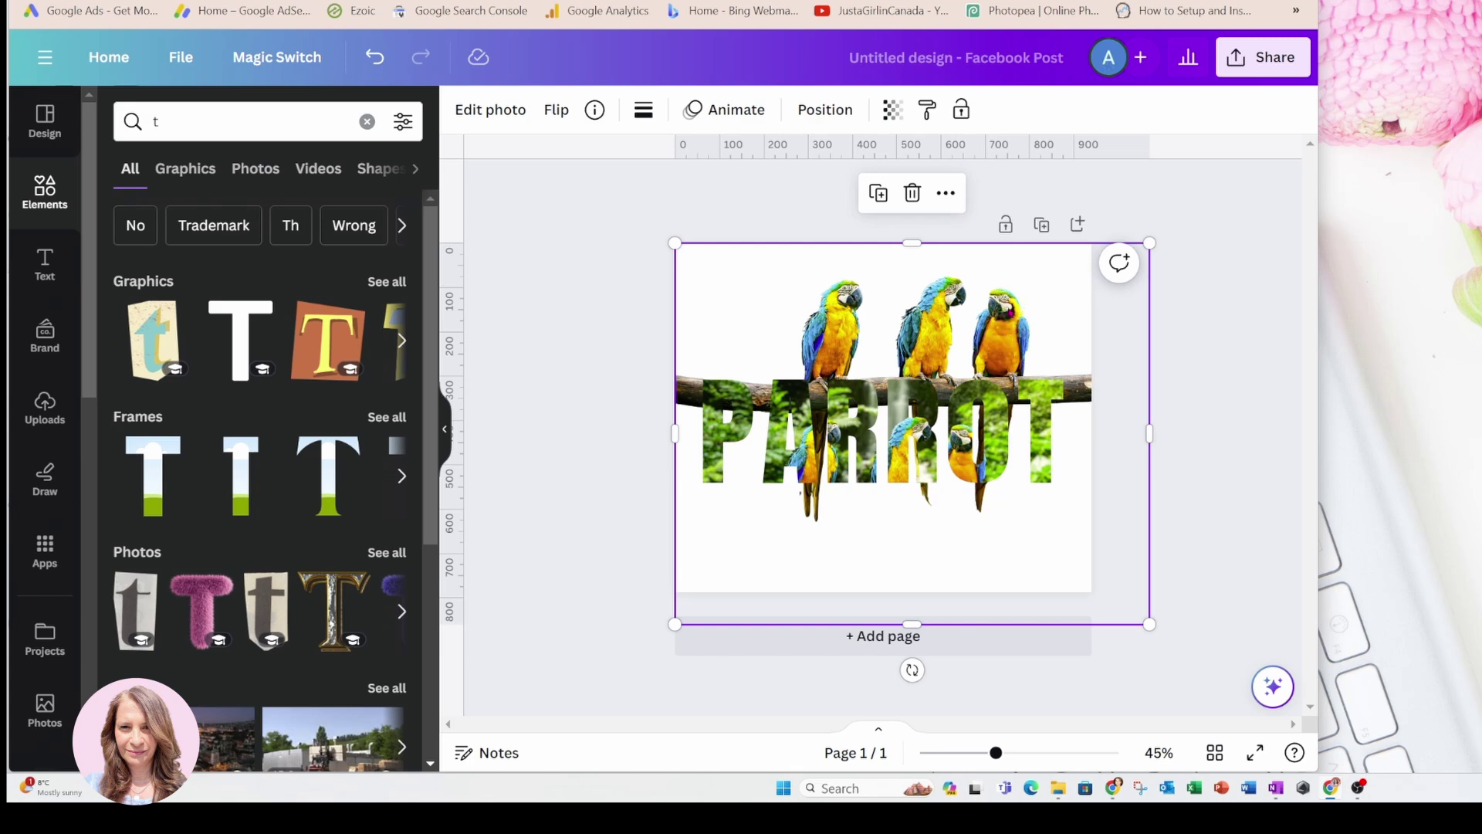
drag(1006, 306, 1008, 352)
drag(1054, 301, 1063, 335)
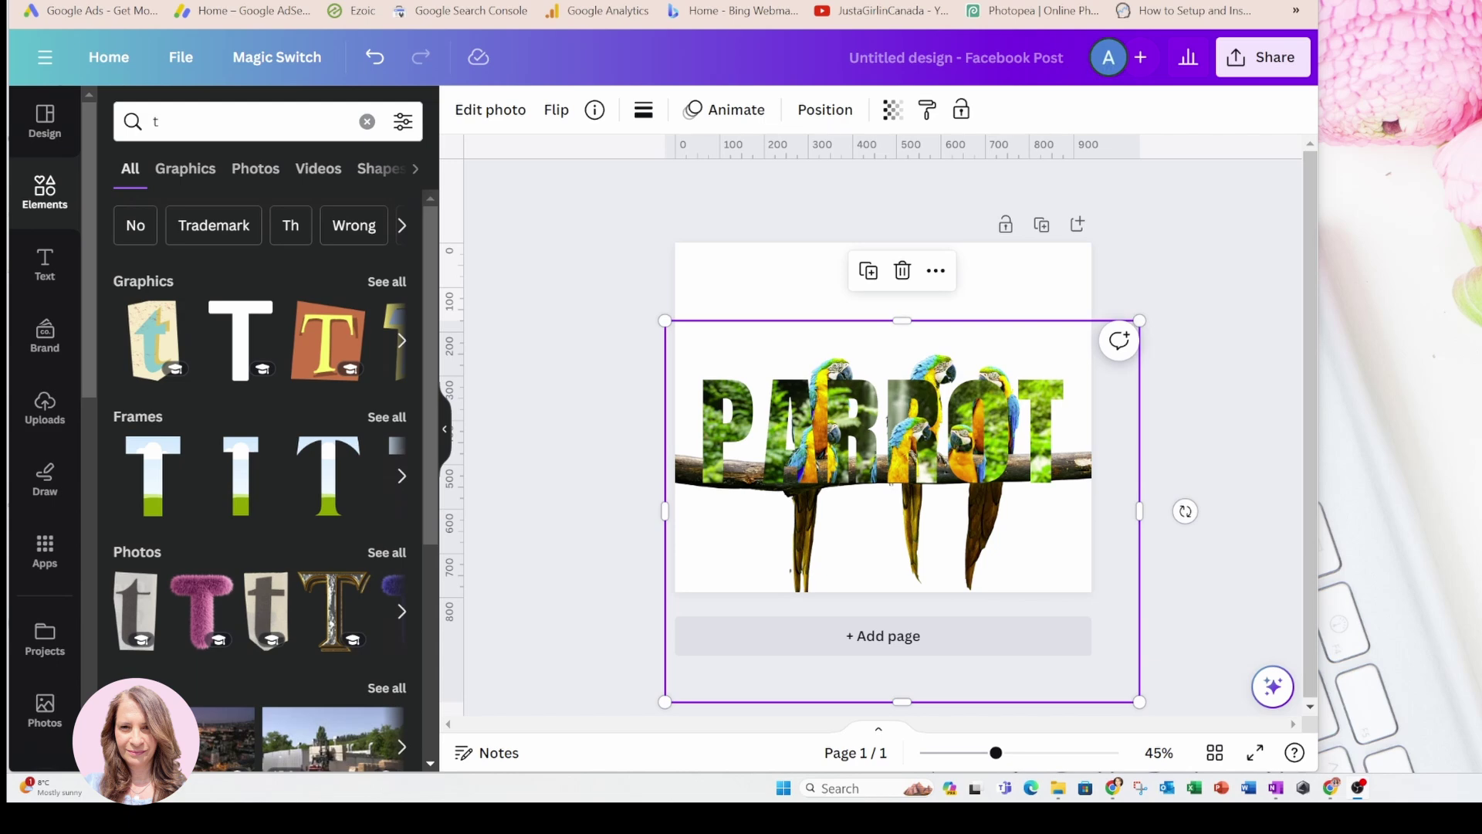
- Resize the macaw cutout and raise it to the page centre, heads above PARROT
drag(902, 701, 914, 631)
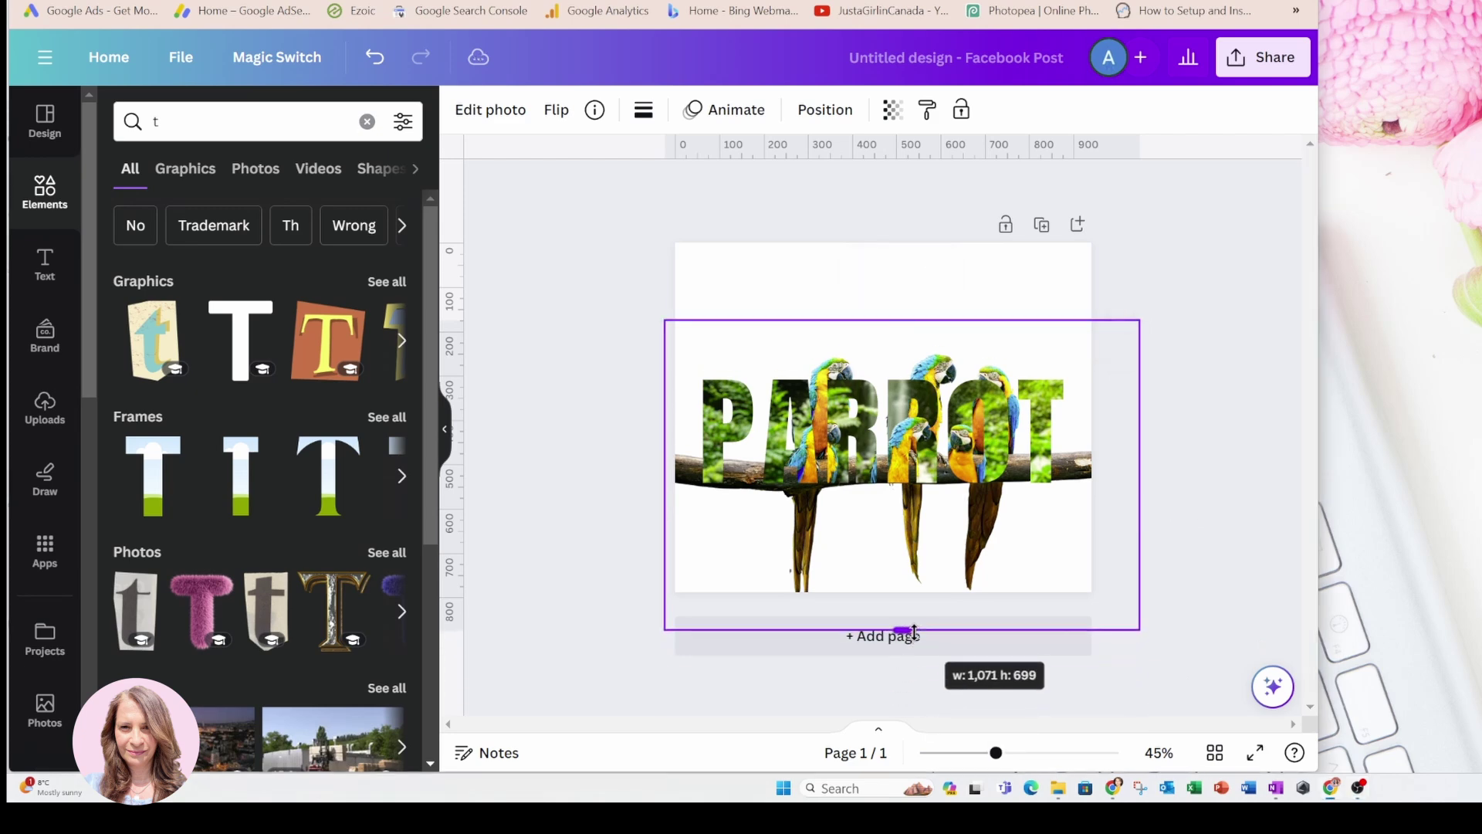
drag(663, 629, 649, 638)
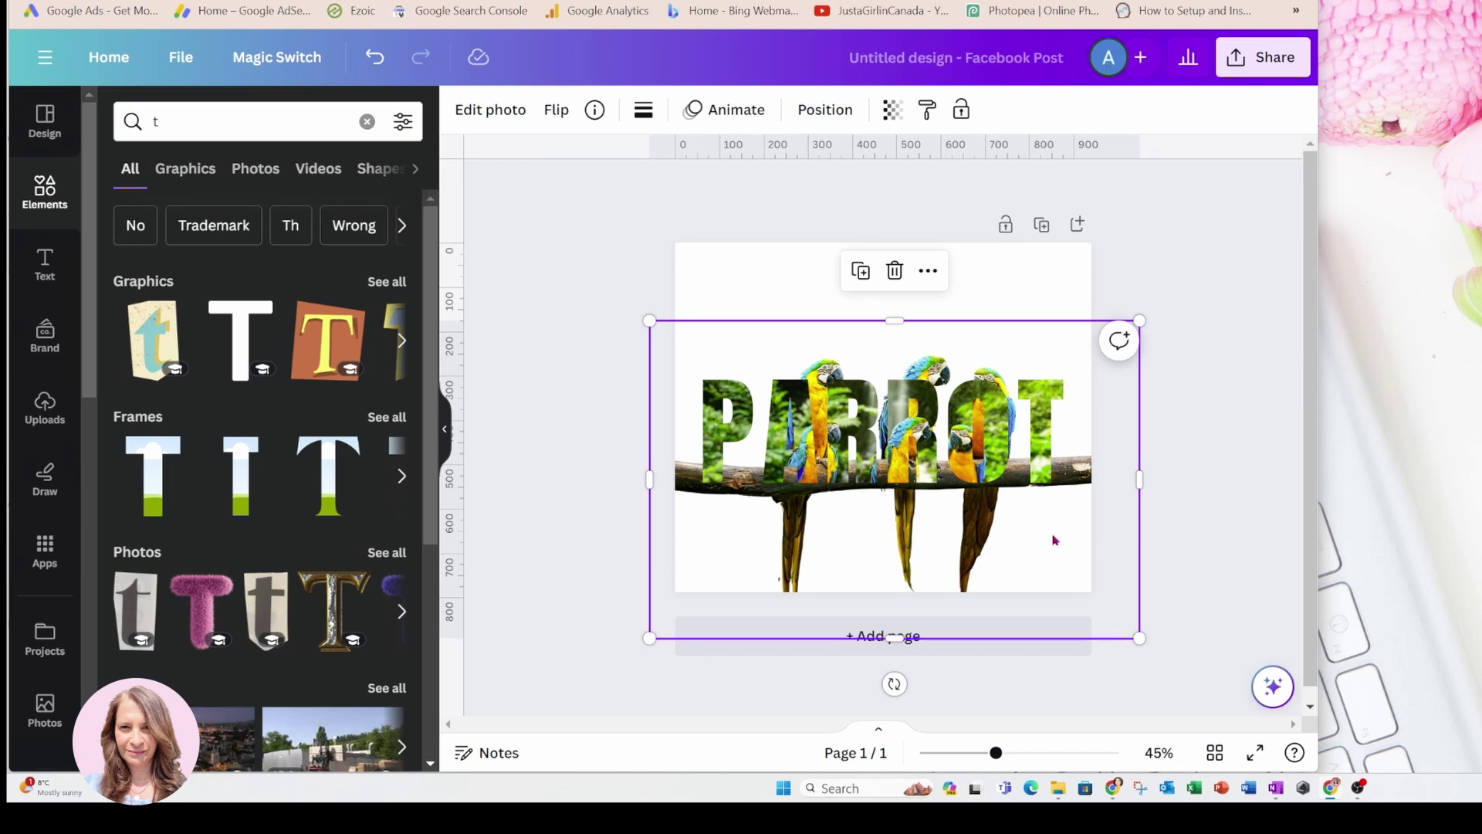
drag(1054, 540, 1024, 581)
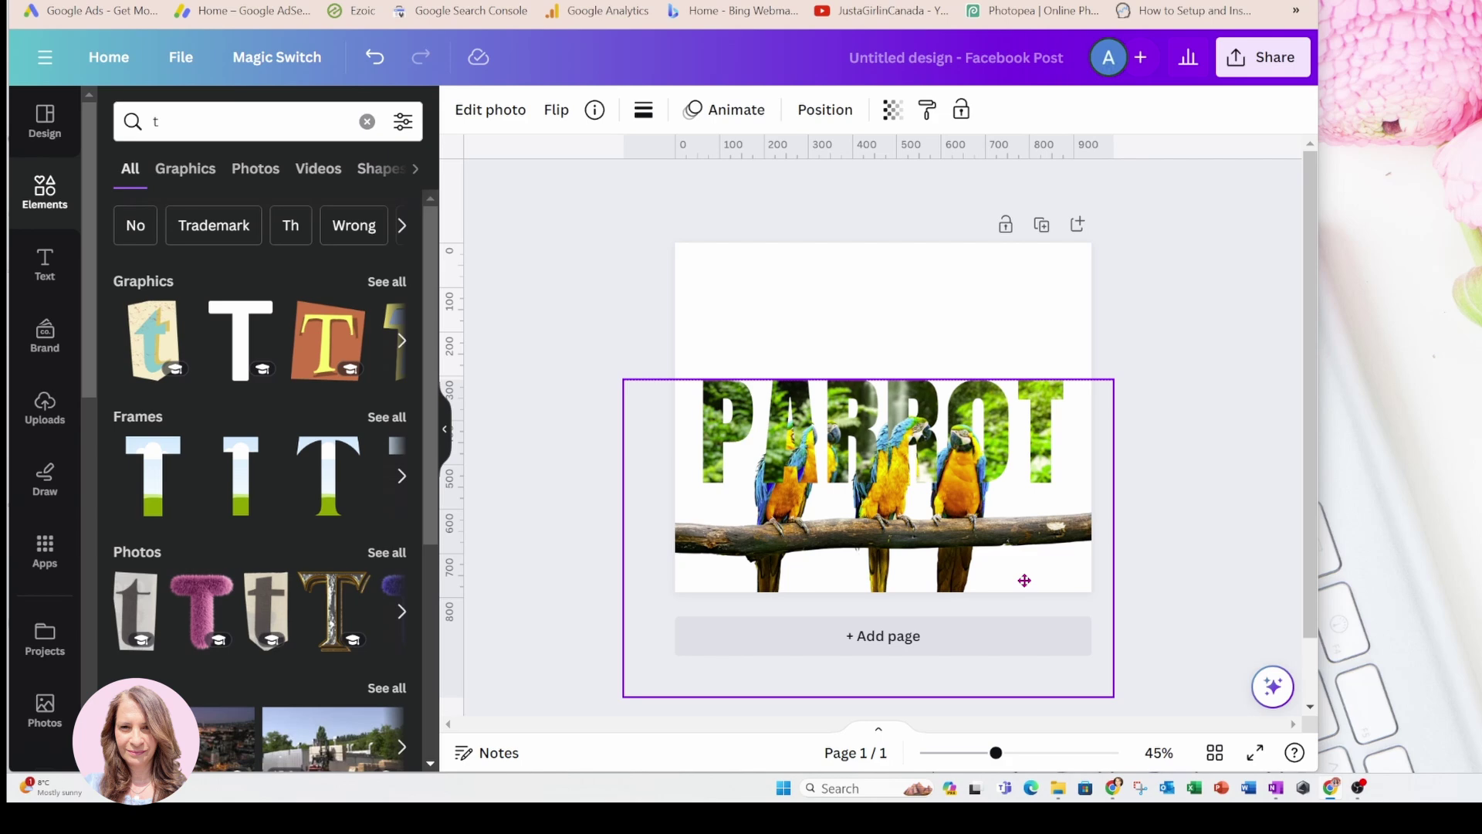
drag(1024, 580, 1035, 499)
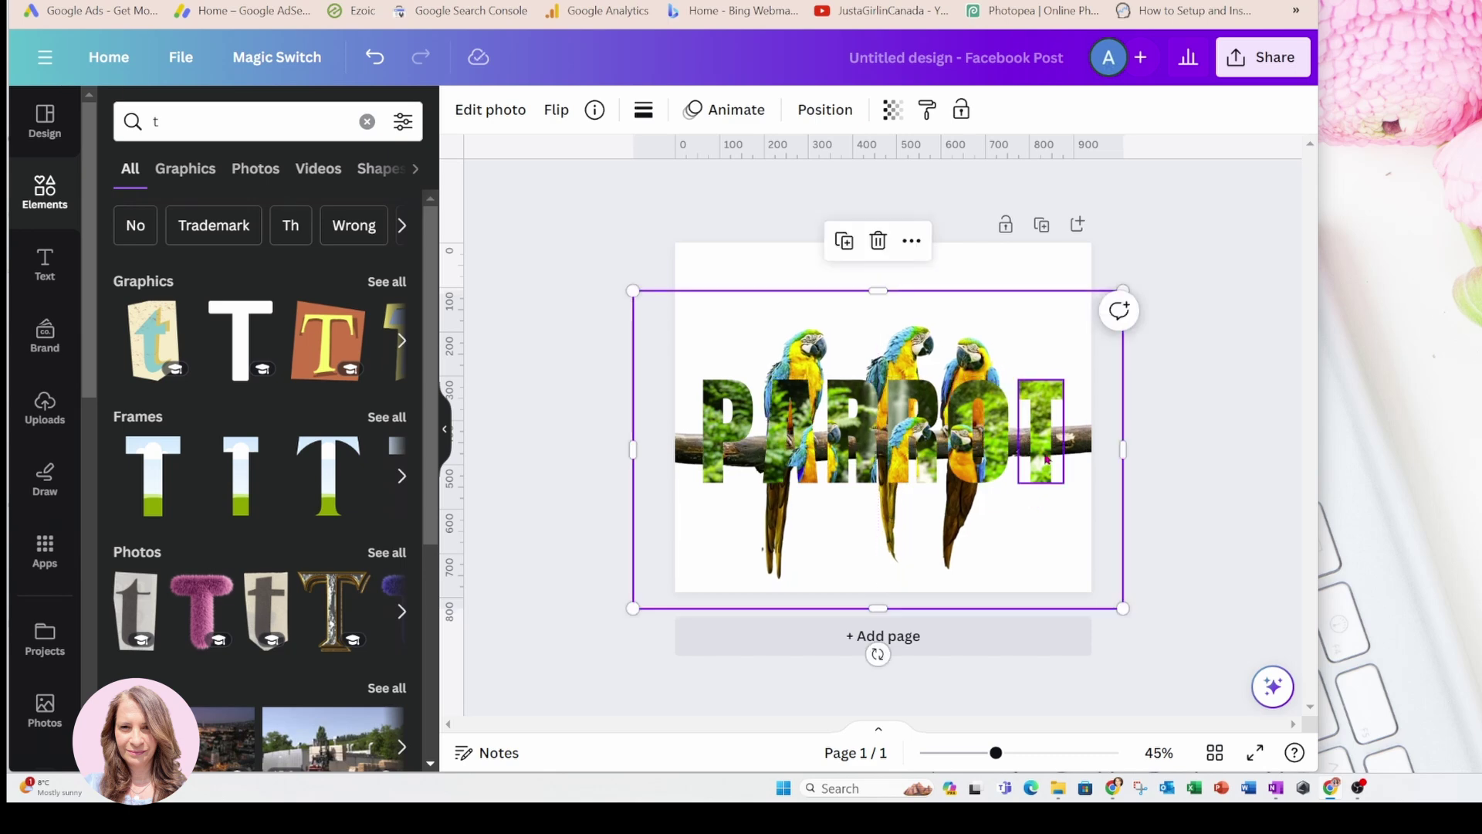
- Shift the jungle photo up inside the T frame so foliage fills the letter
click(1045, 459)
double_click(1046, 458)
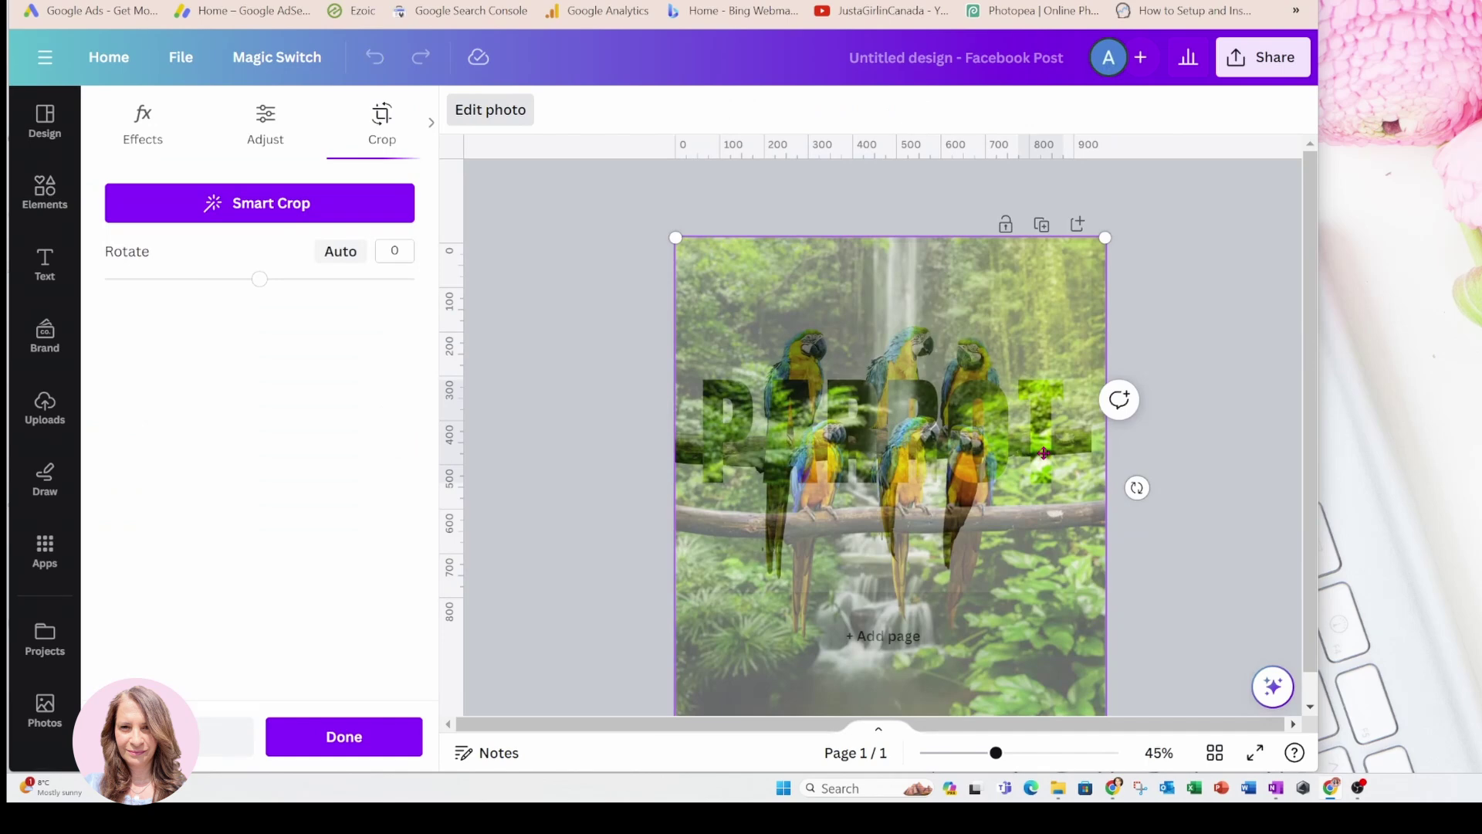
drag(990, 568, 996, 472)
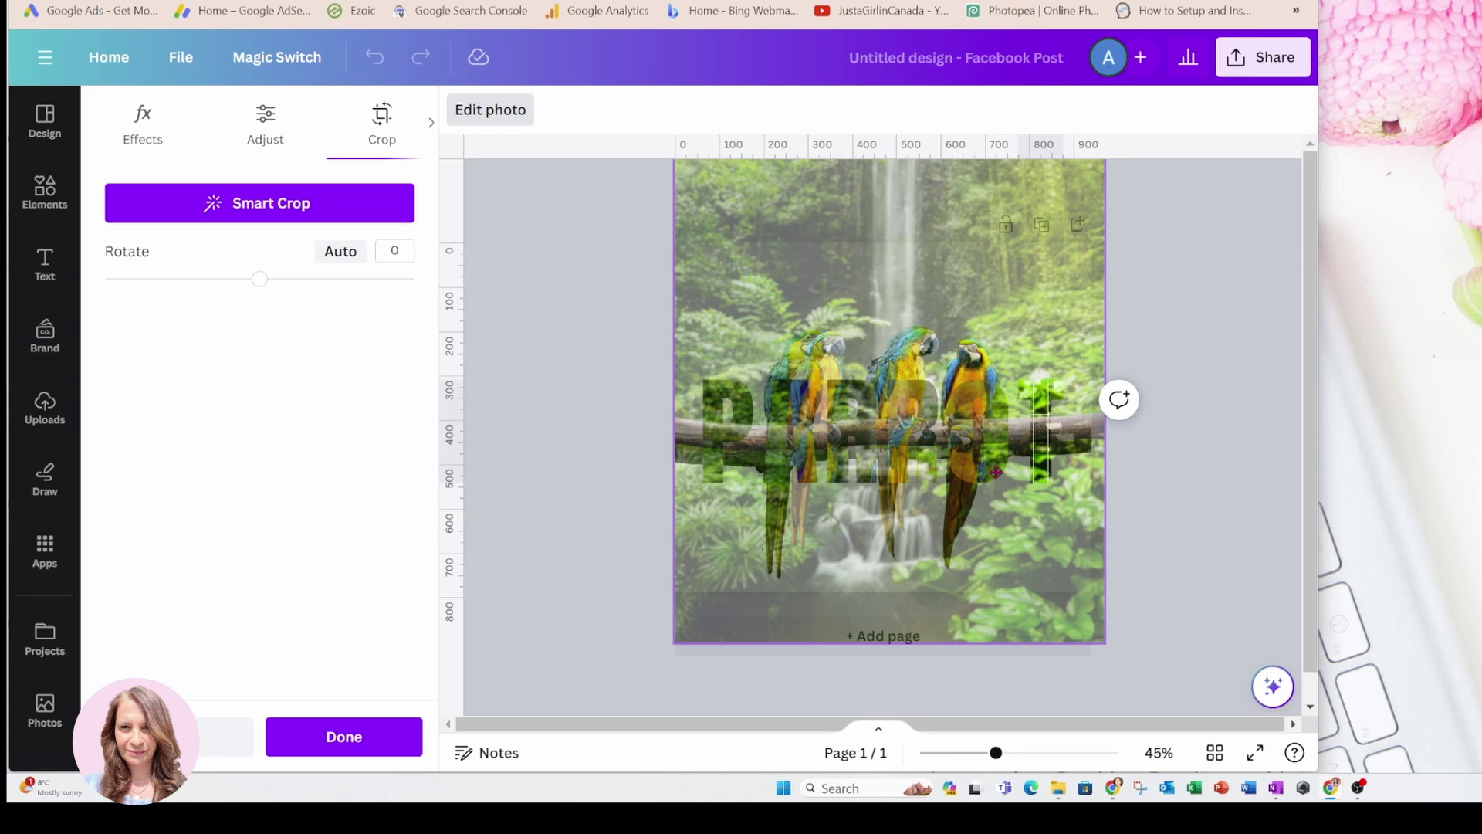
click(1154, 490)
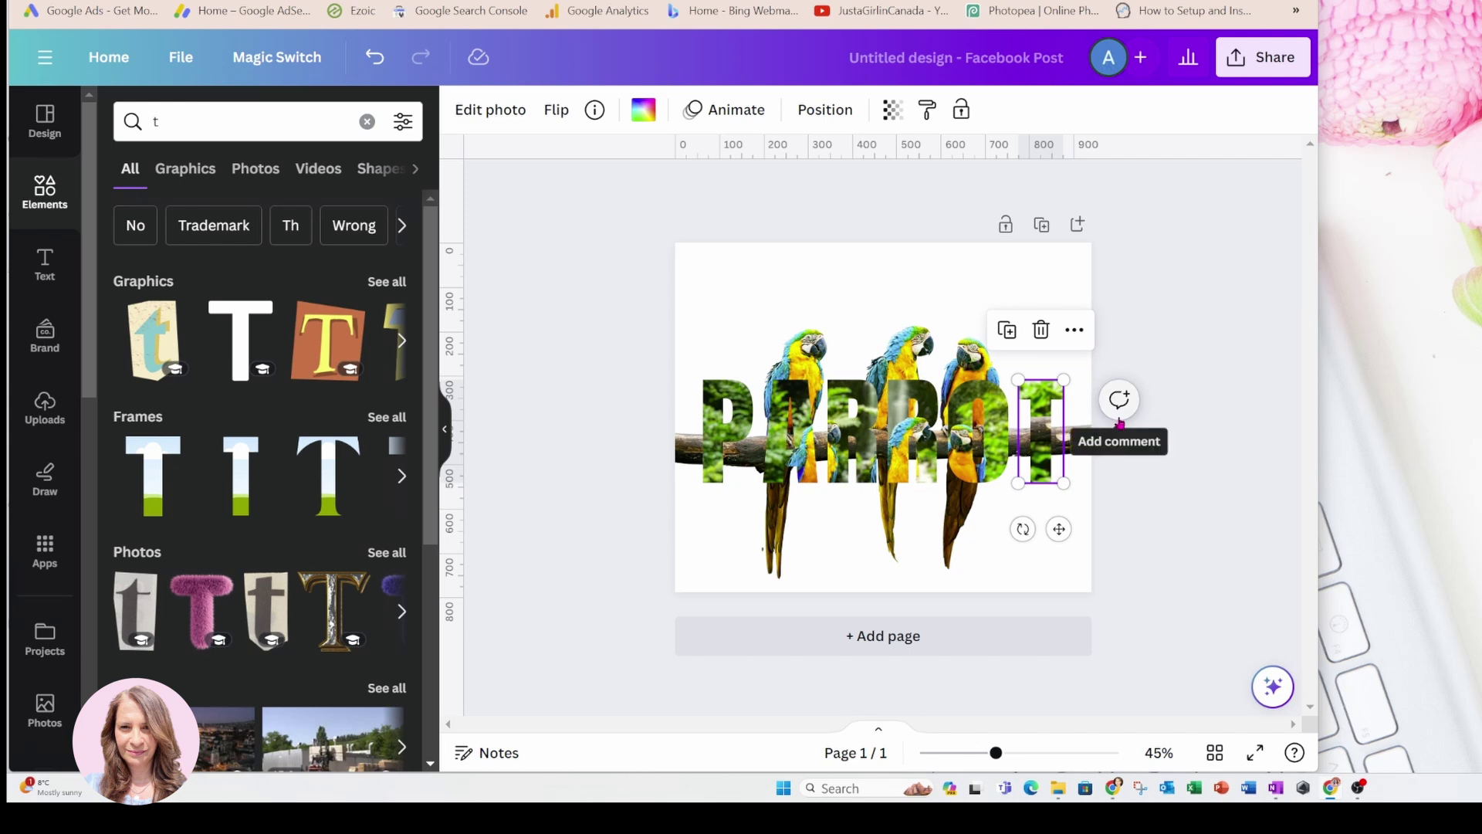
- Move the jungle photo up inside the O letter, leaving the R letters' photos unchanged
double_click(957, 456)
drag(974, 642, 992, 521)
key(Return)
double_click(897, 474)
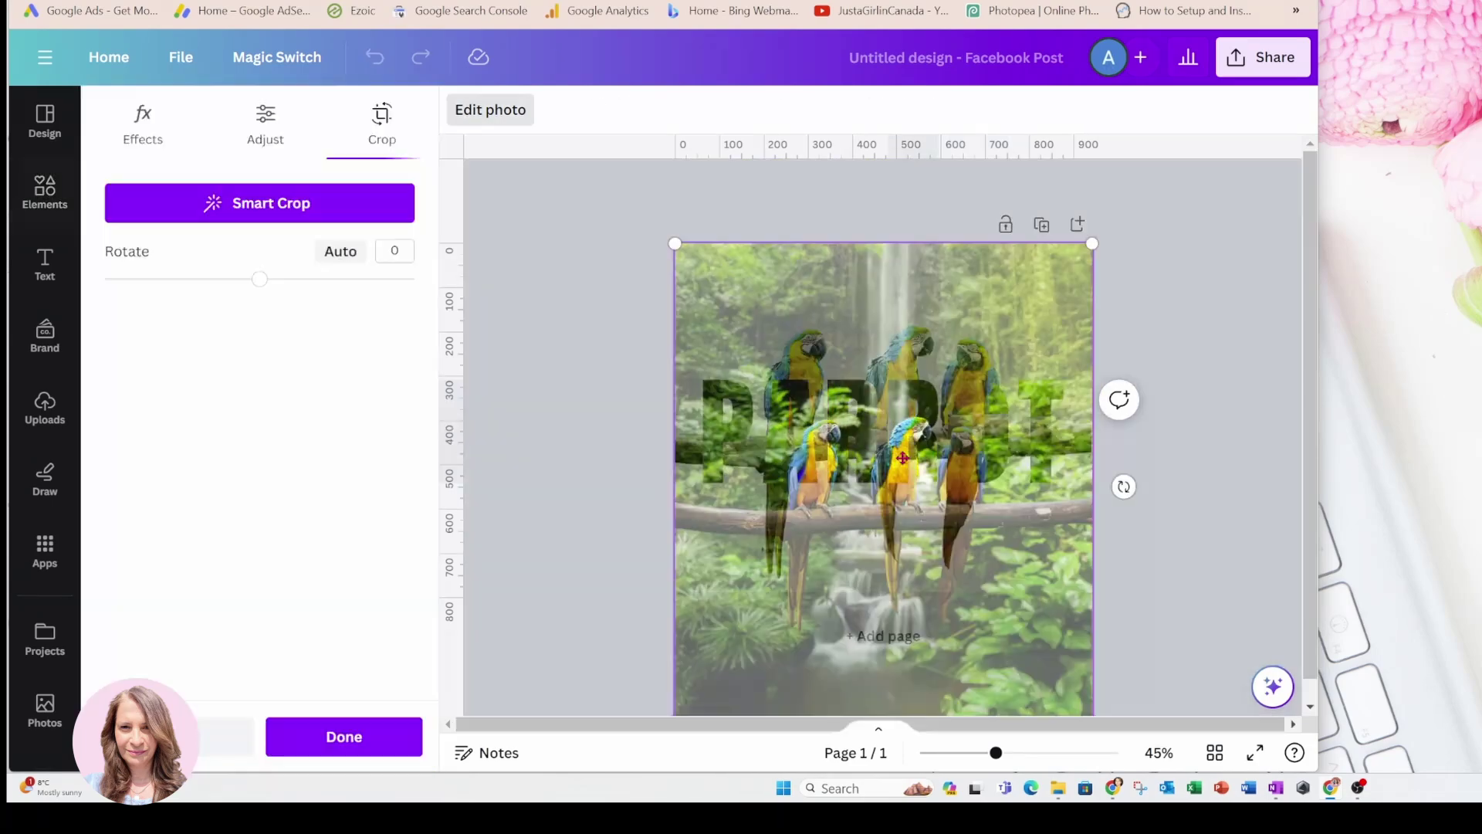
key(Return)
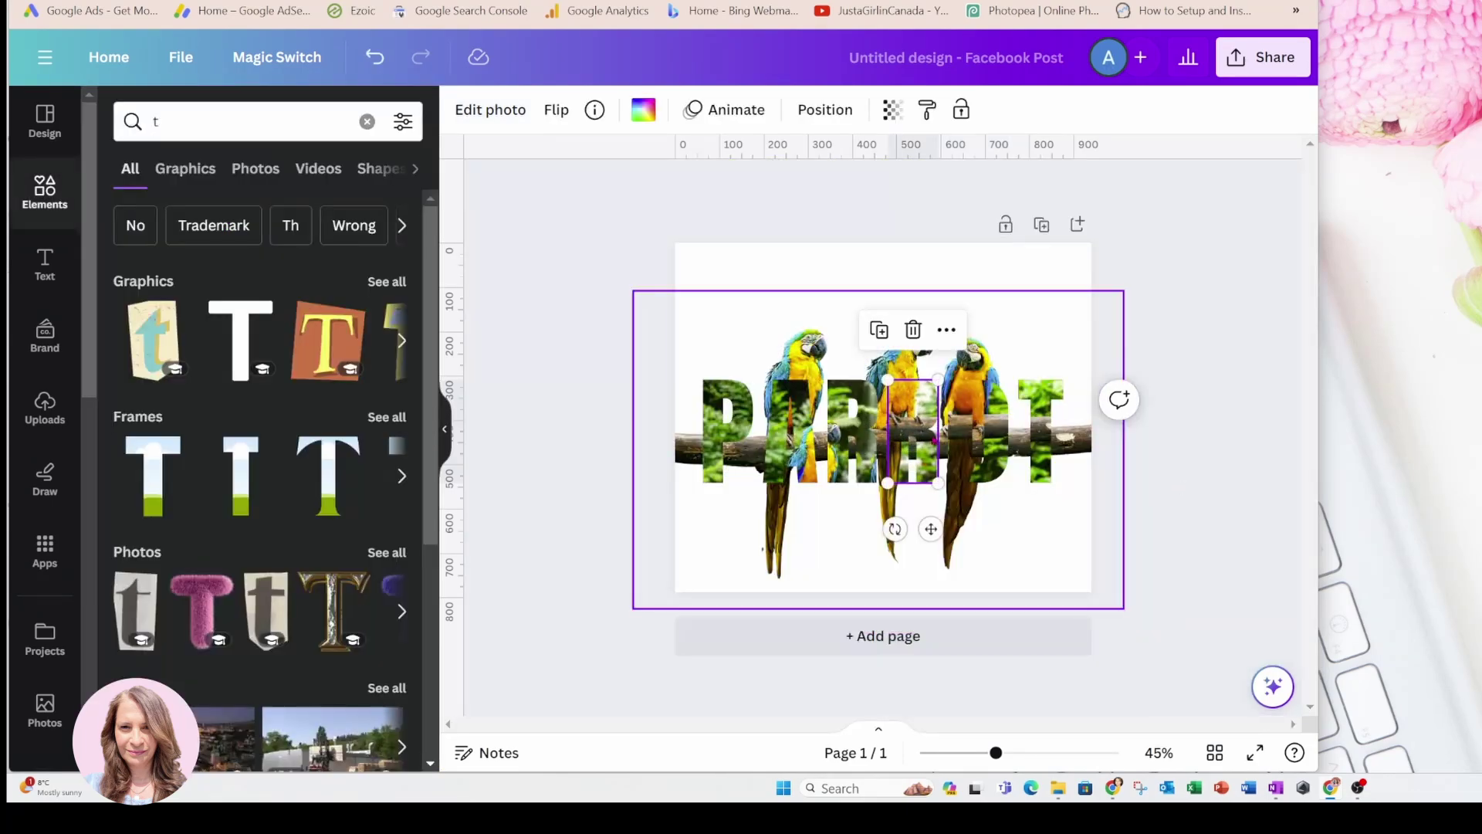
double_click(891, 479)
key(Return)
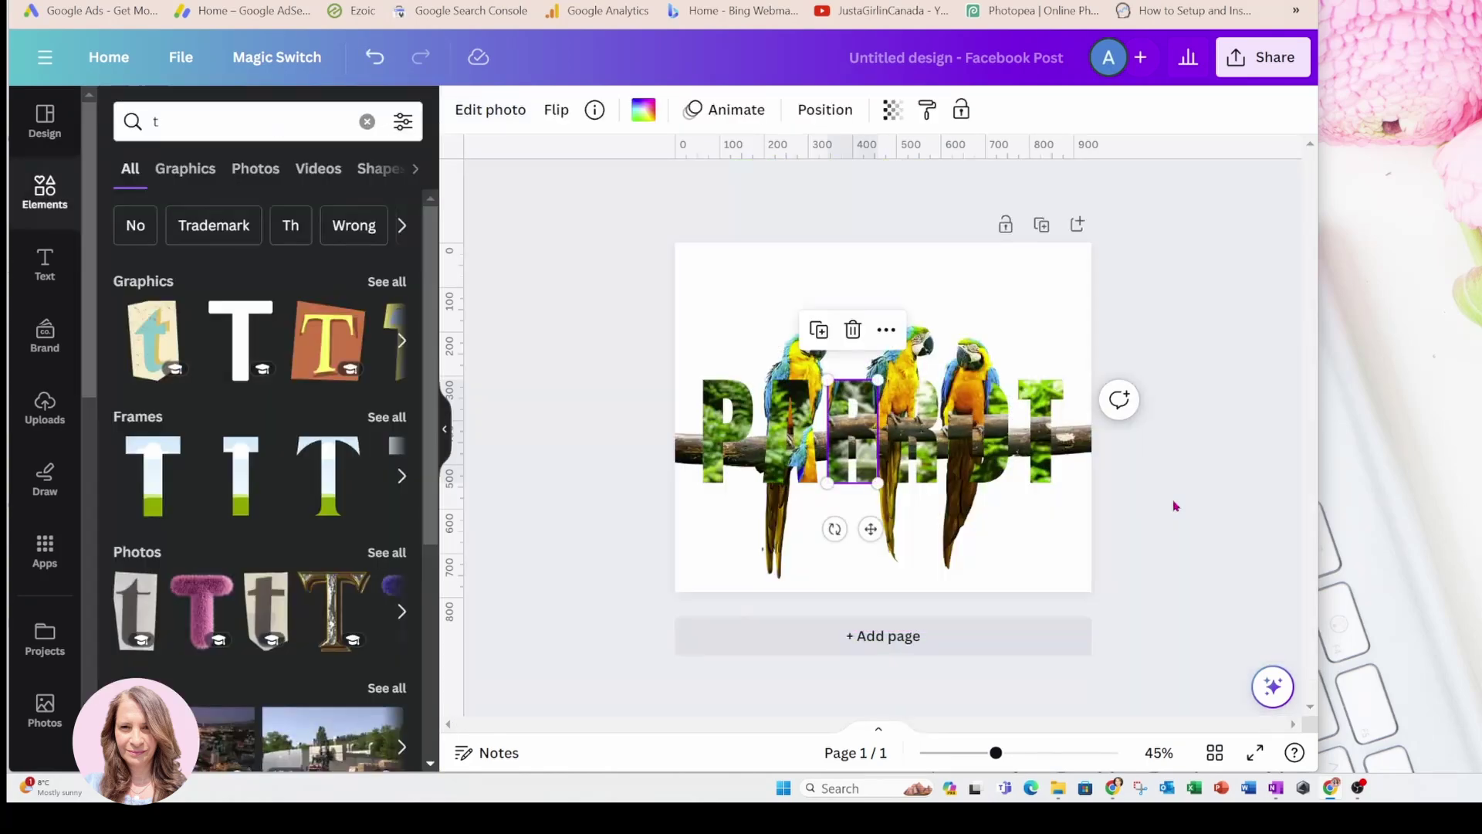
- Shift the jungle photos upward inside the next letter and the A letter
double_click(795, 456)
drag(814, 591, 801, 517)
key(Return)
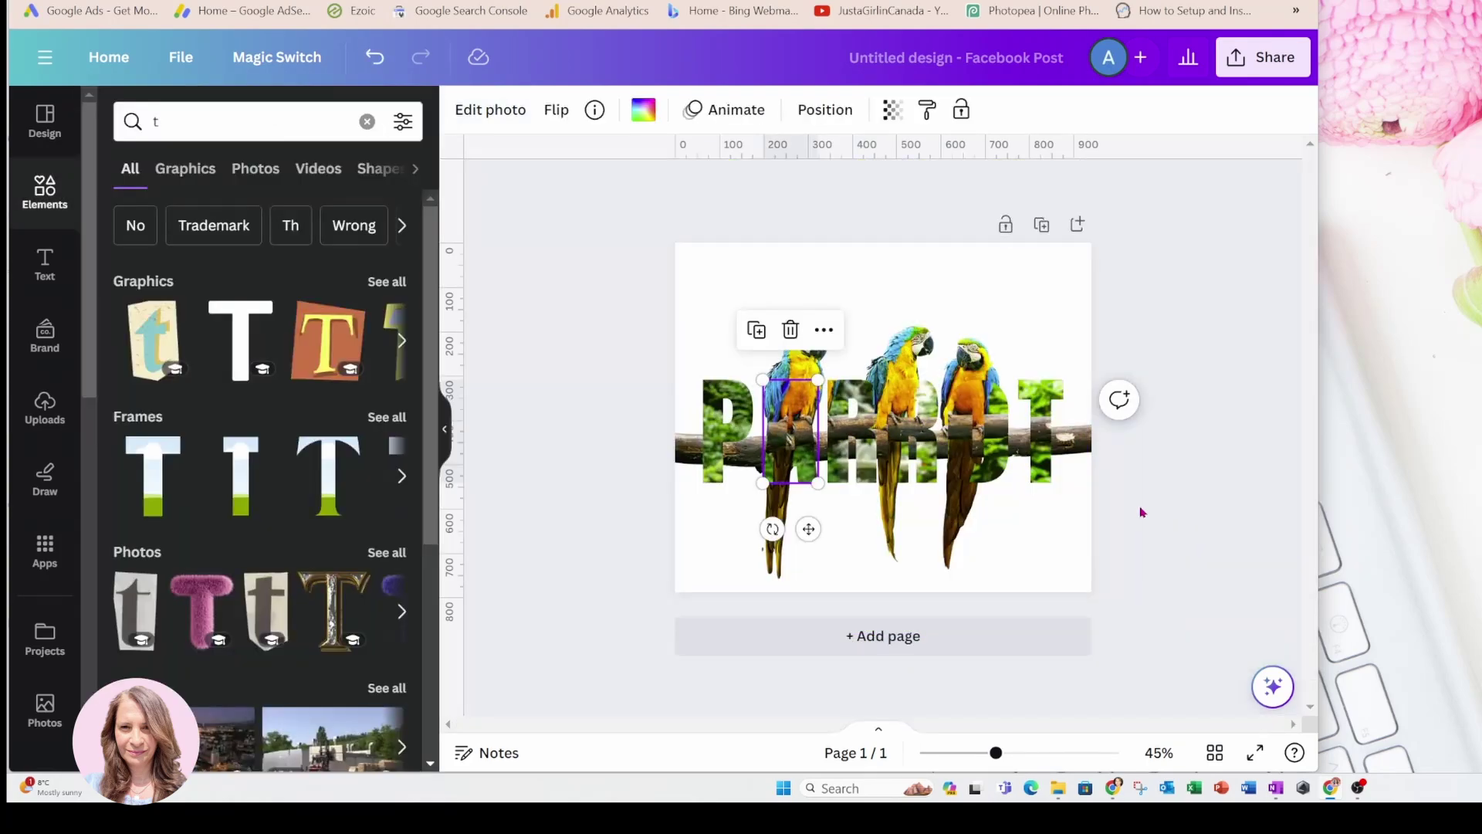
double_click(802, 516)
drag(810, 598, 810, 523)
key(Return)
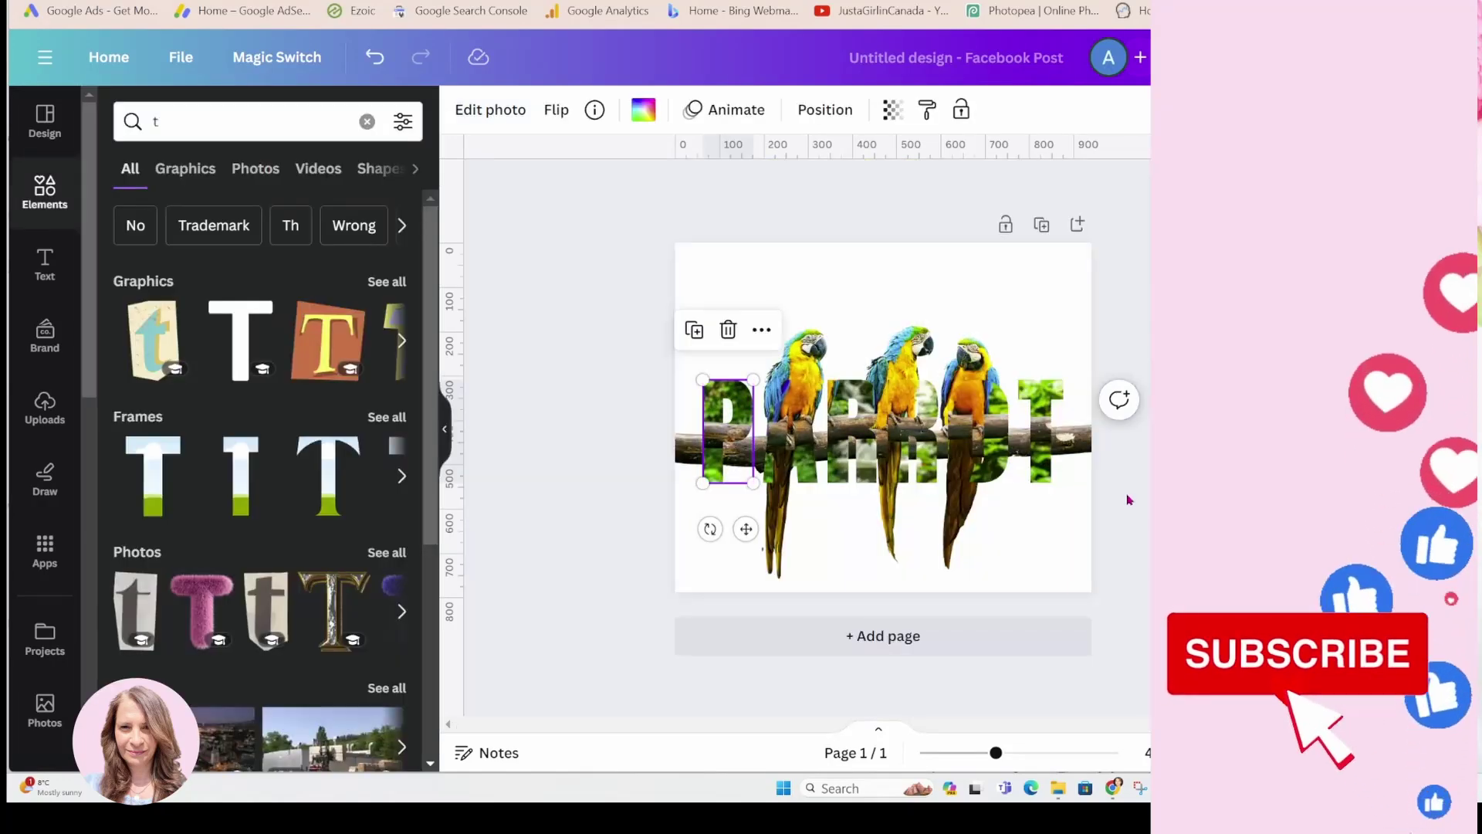
- Enlarge the jungle photo inside the P letter frame
double_click(871, 478)
drag(1081, 639, 1106, 654)
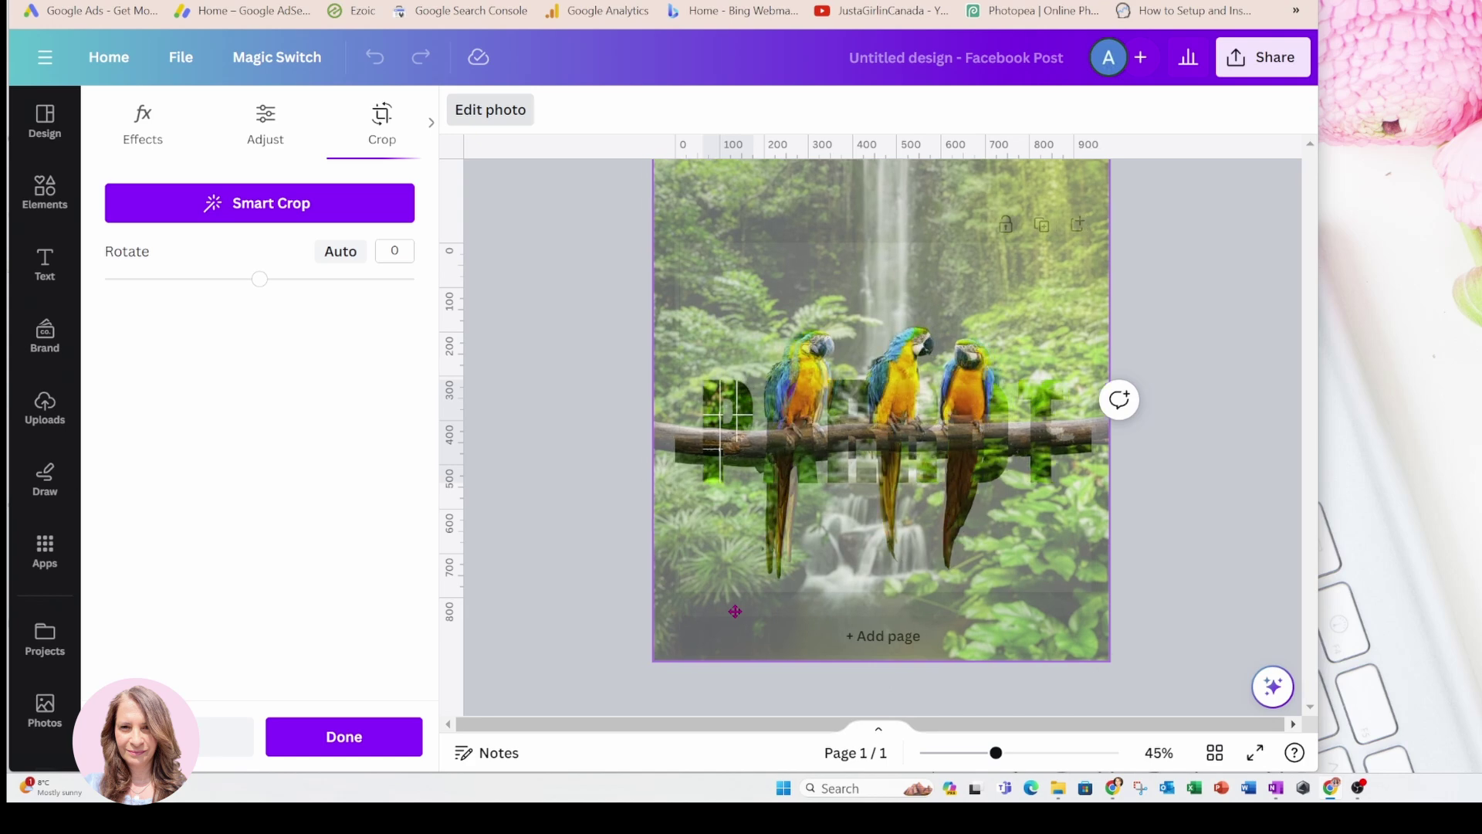
key(Return)
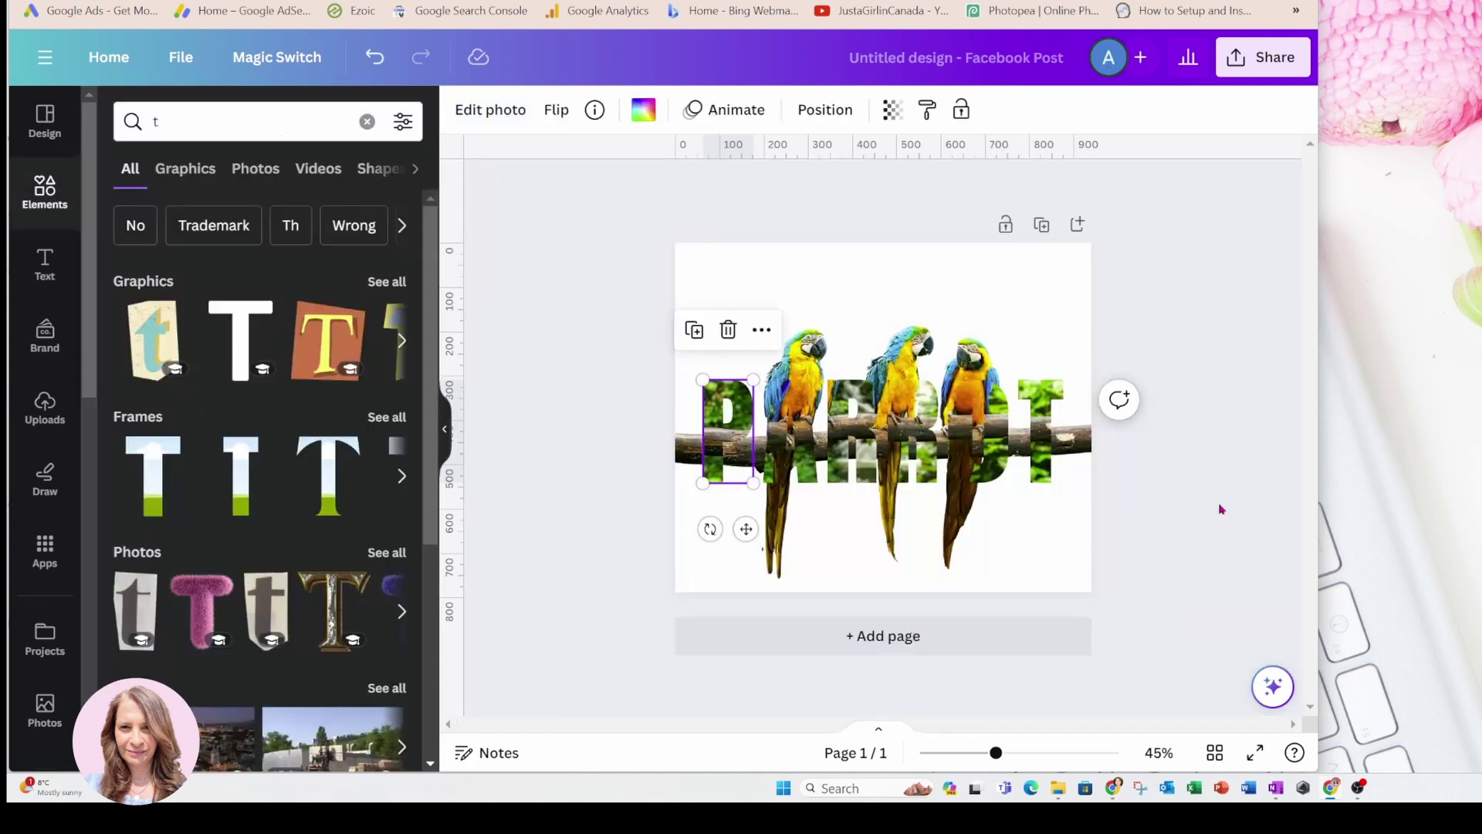
double_click(726, 422)
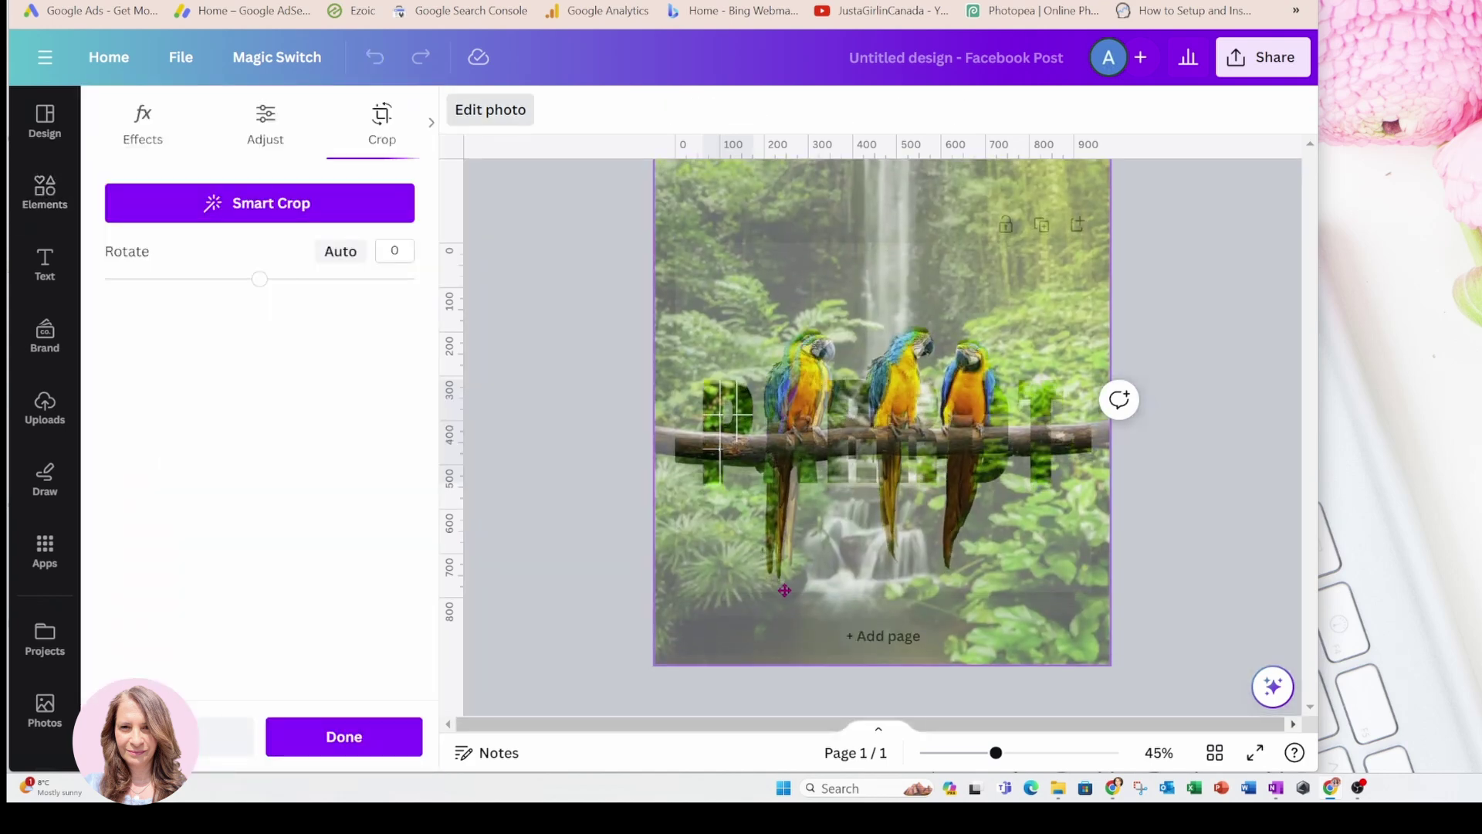
click(1210, 483)
- Enlarge the A letter's jungle photo with its crop corners so foliage fills the letter
click(803, 461)
double_click(803, 461)
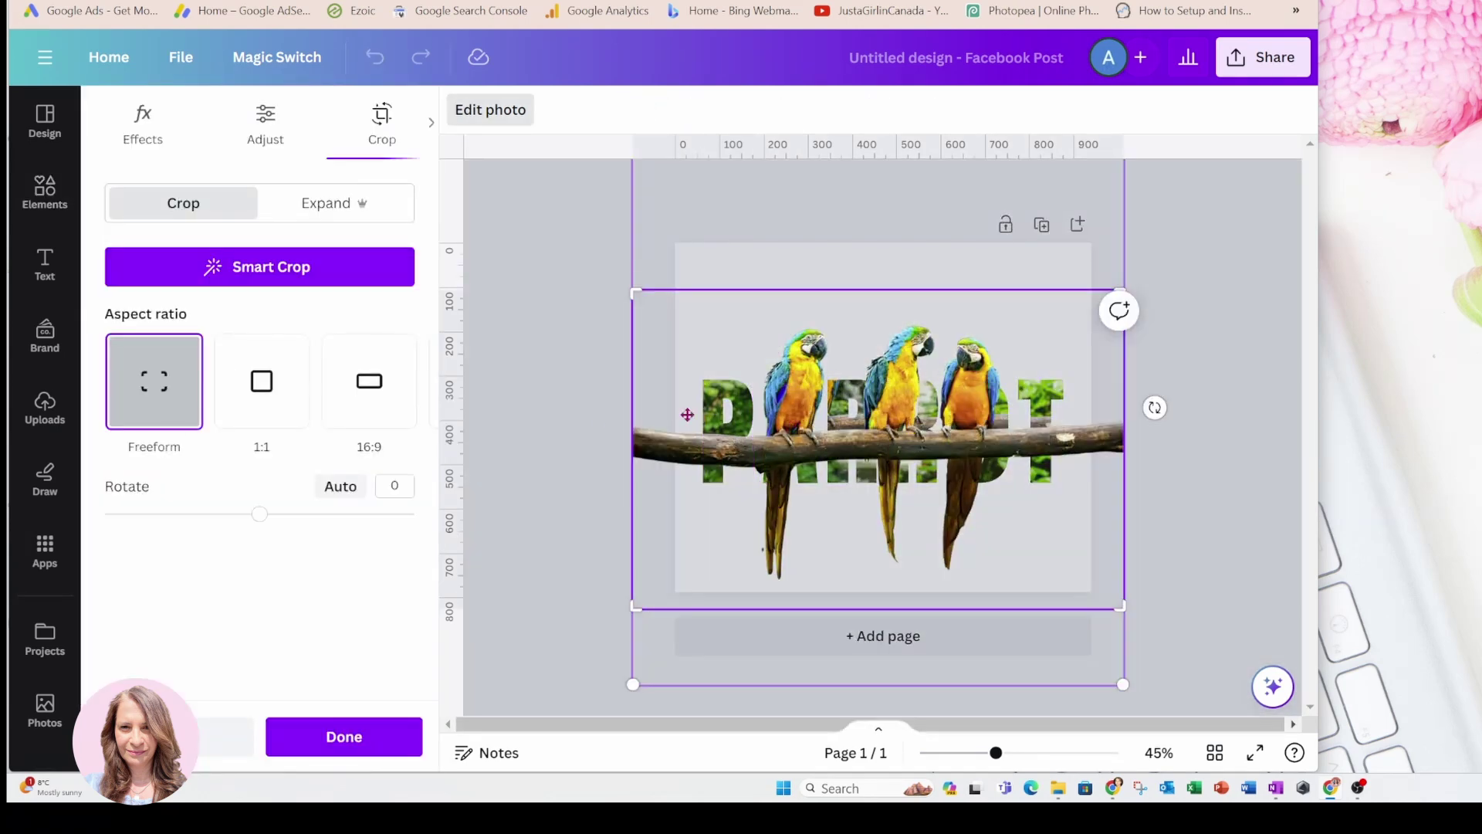
key(Escape)
click(803, 461)
double_click(803, 461)
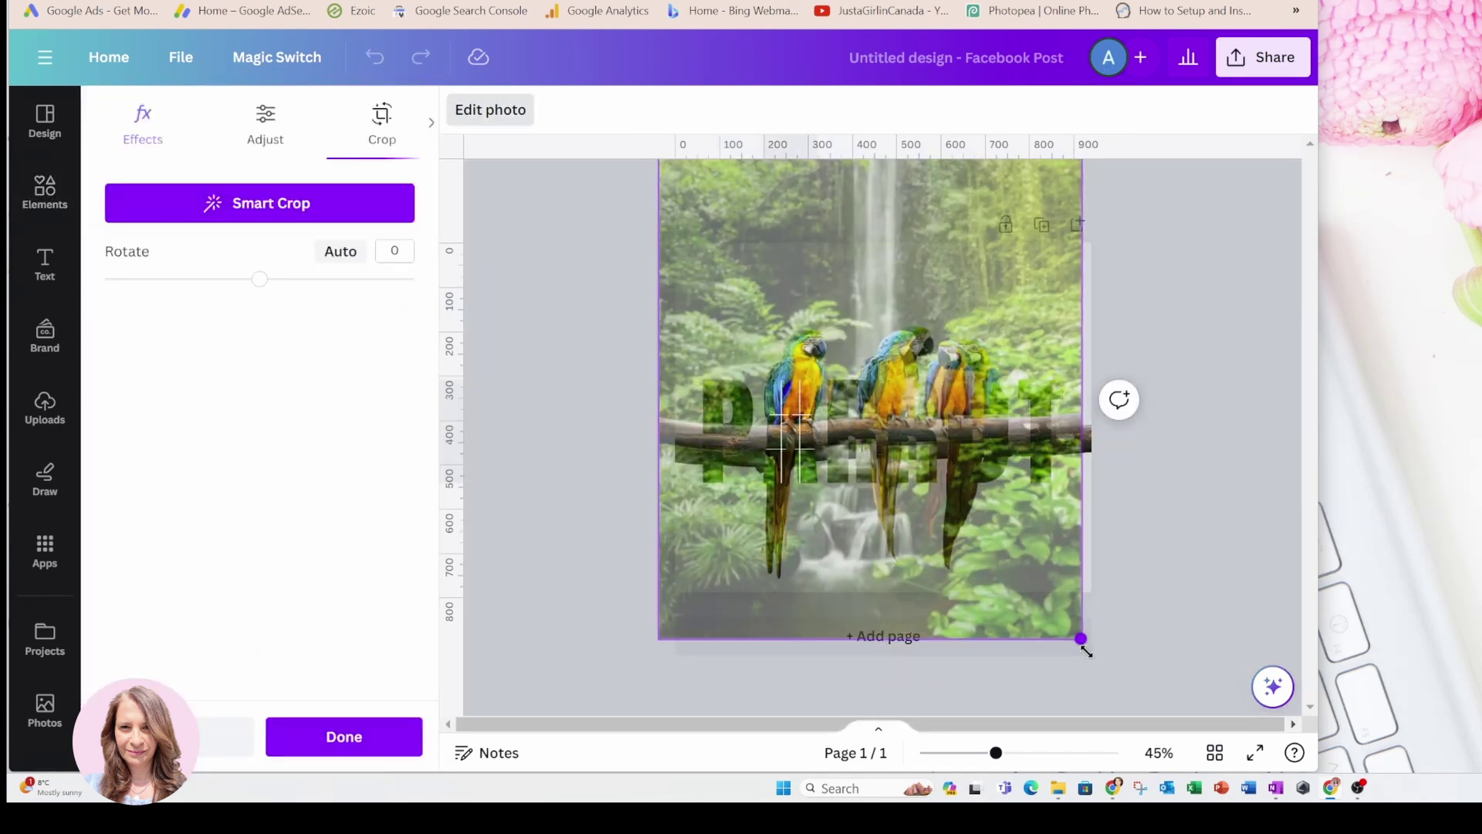
drag(1080, 644, 1108, 677)
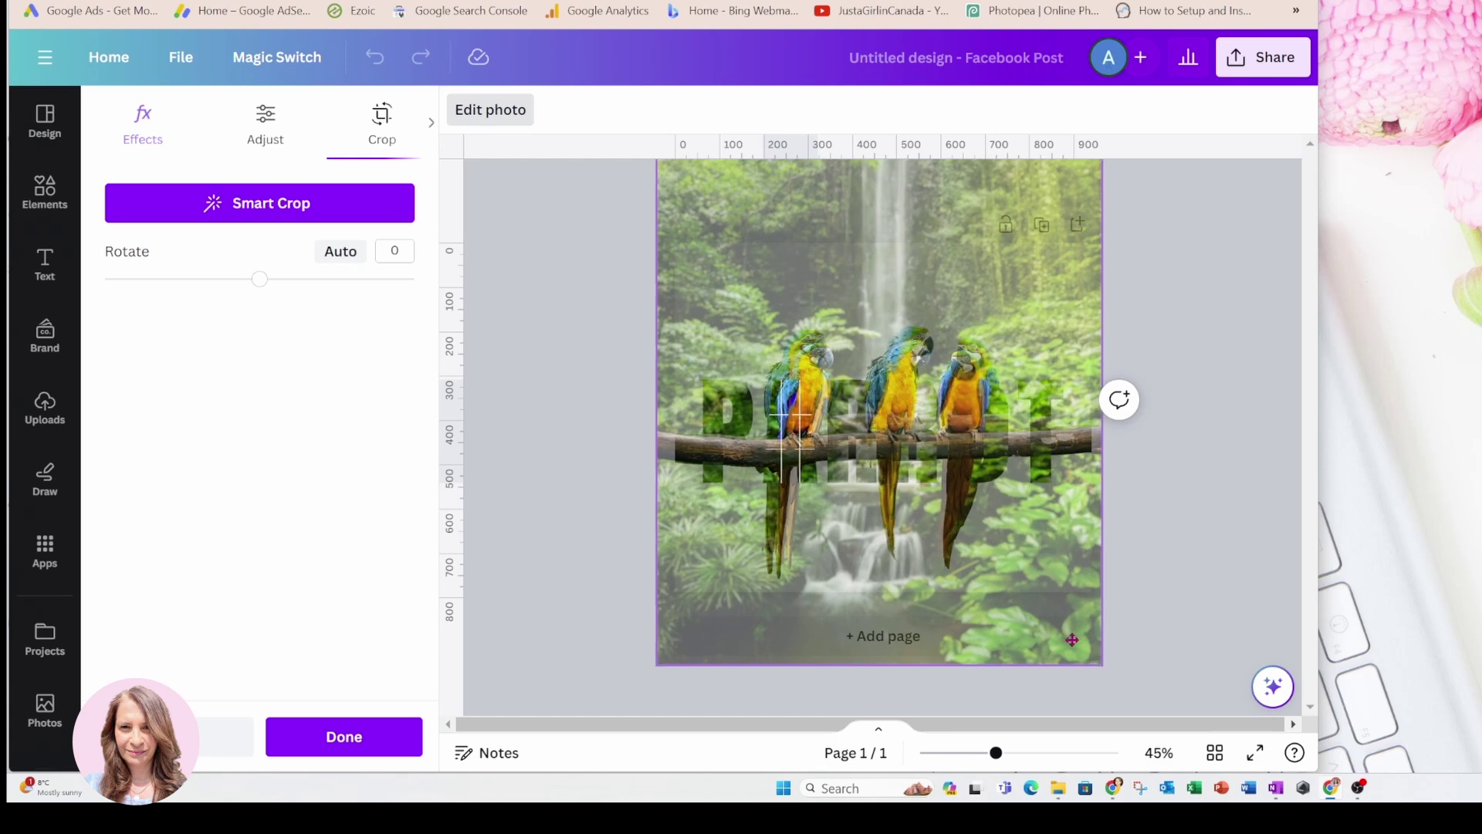
drag(659, 663, 635, 682)
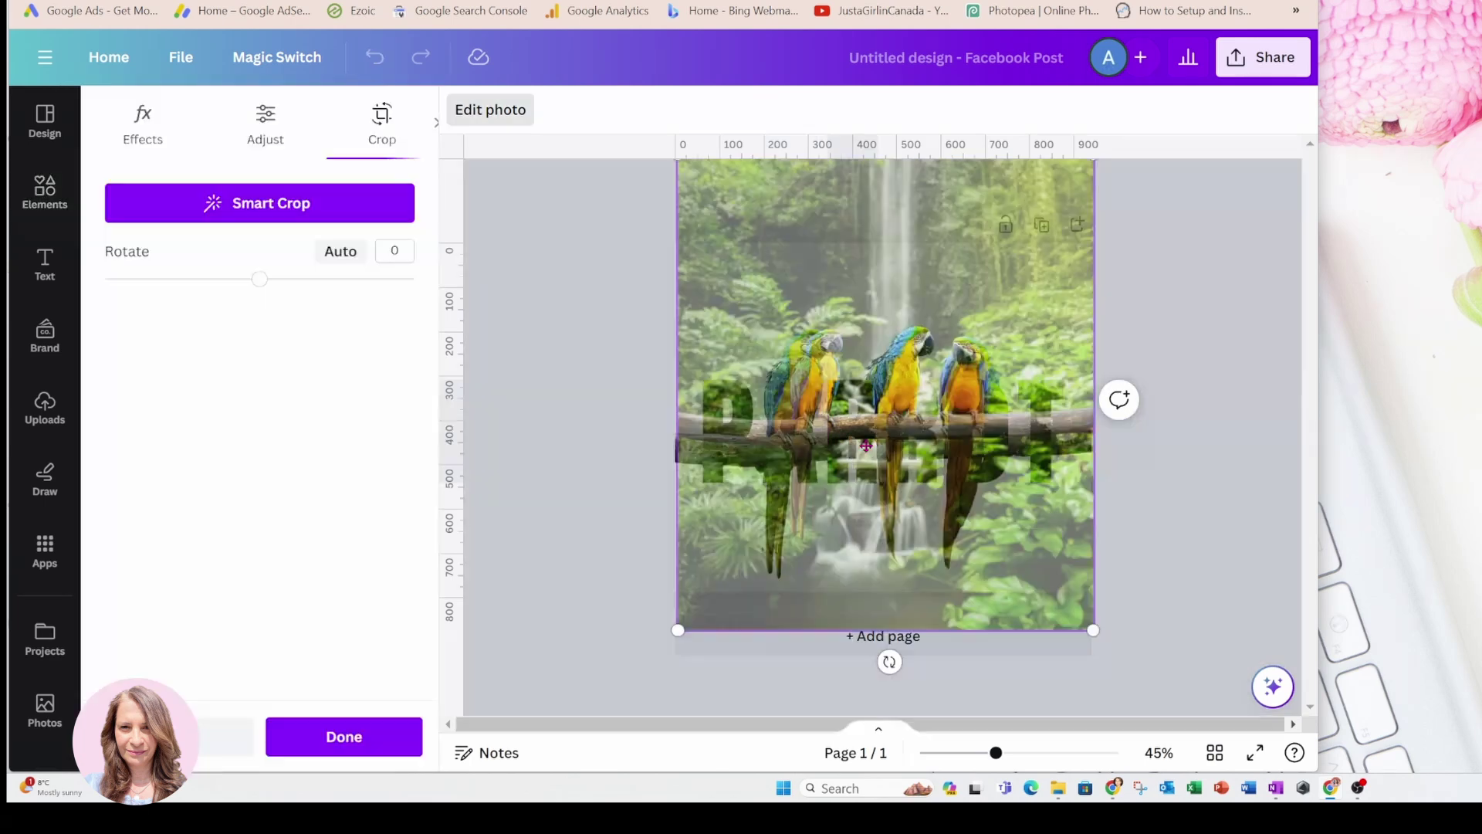
drag(679, 629, 666, 641)
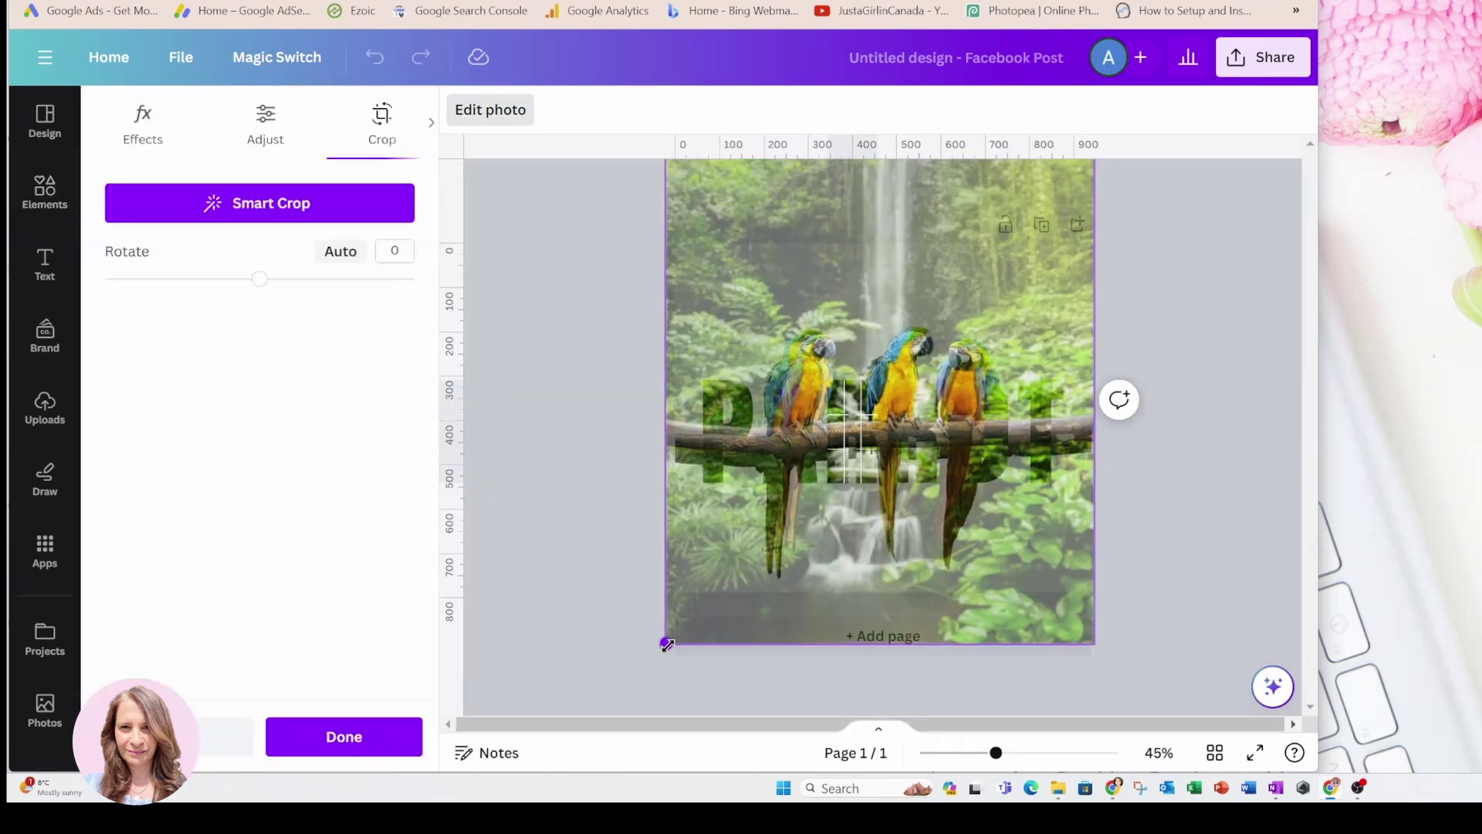
drag(1094, 641, 1091, 648)
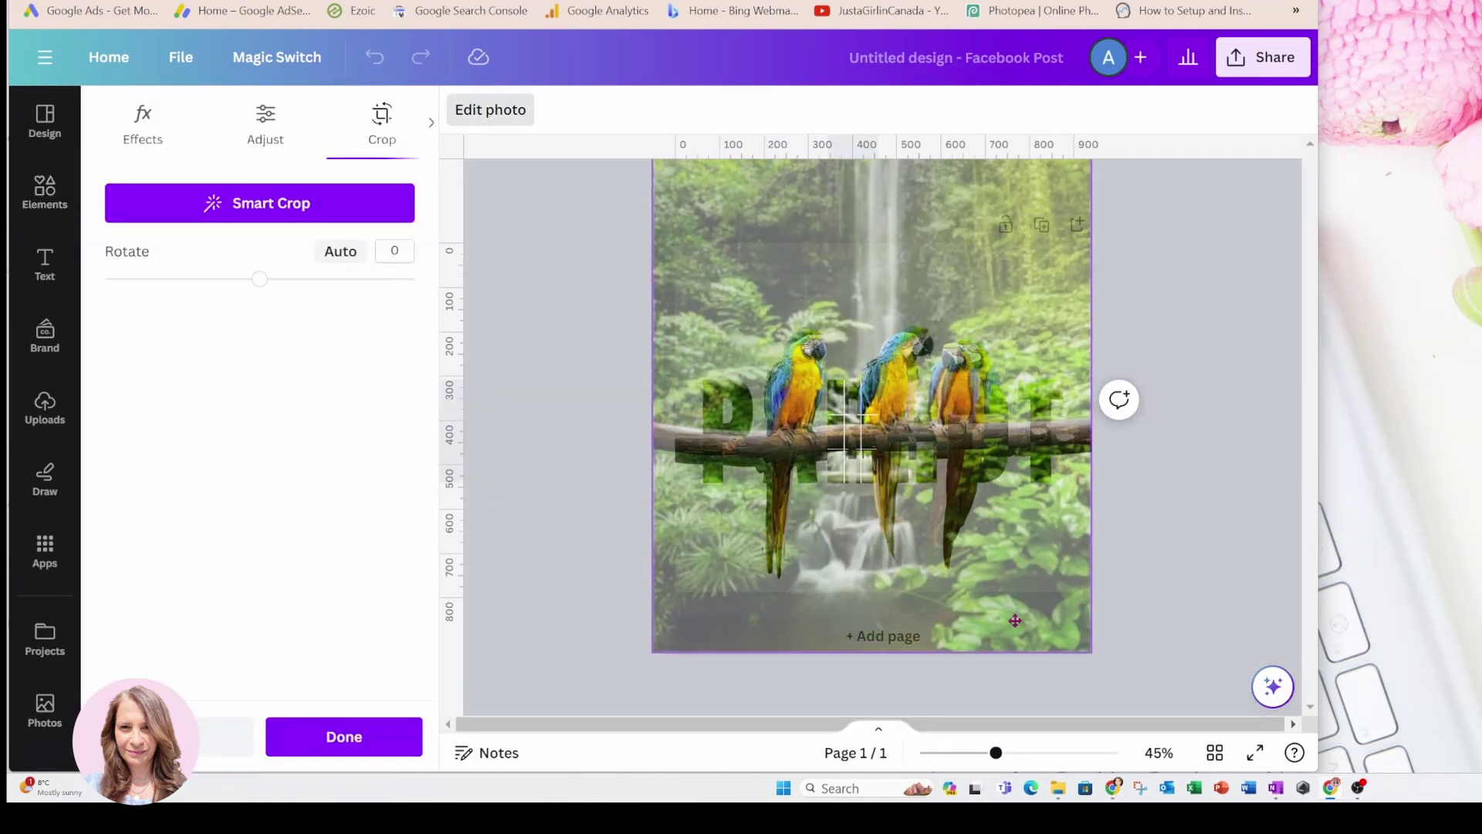
drag(653, 651, 637, 666)
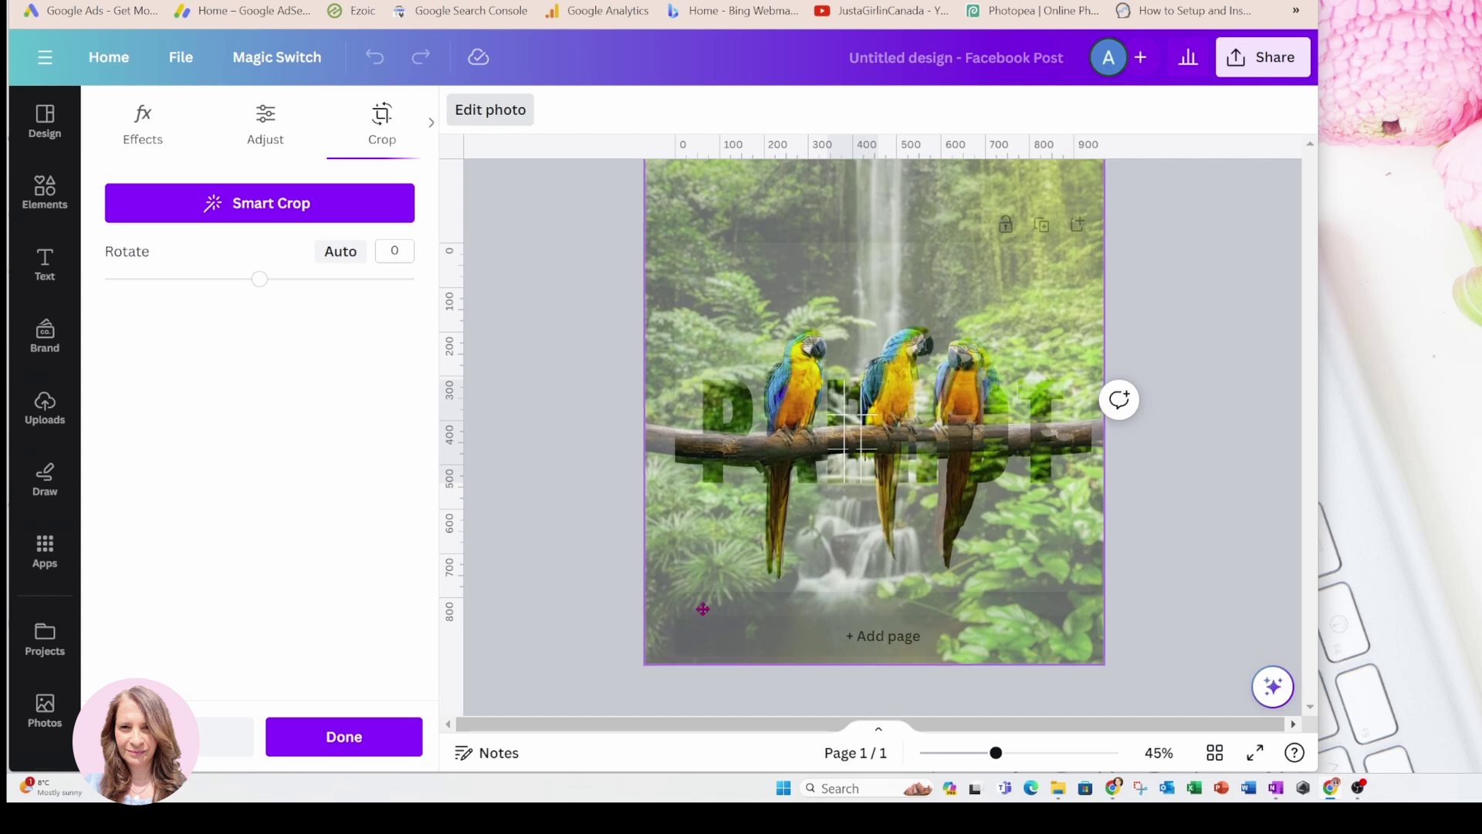
click(1191, 499)
click(1201, 463)
- Enlarge the T letter's jungle photo and shift it left to show green foliage
double_click(921, 402)
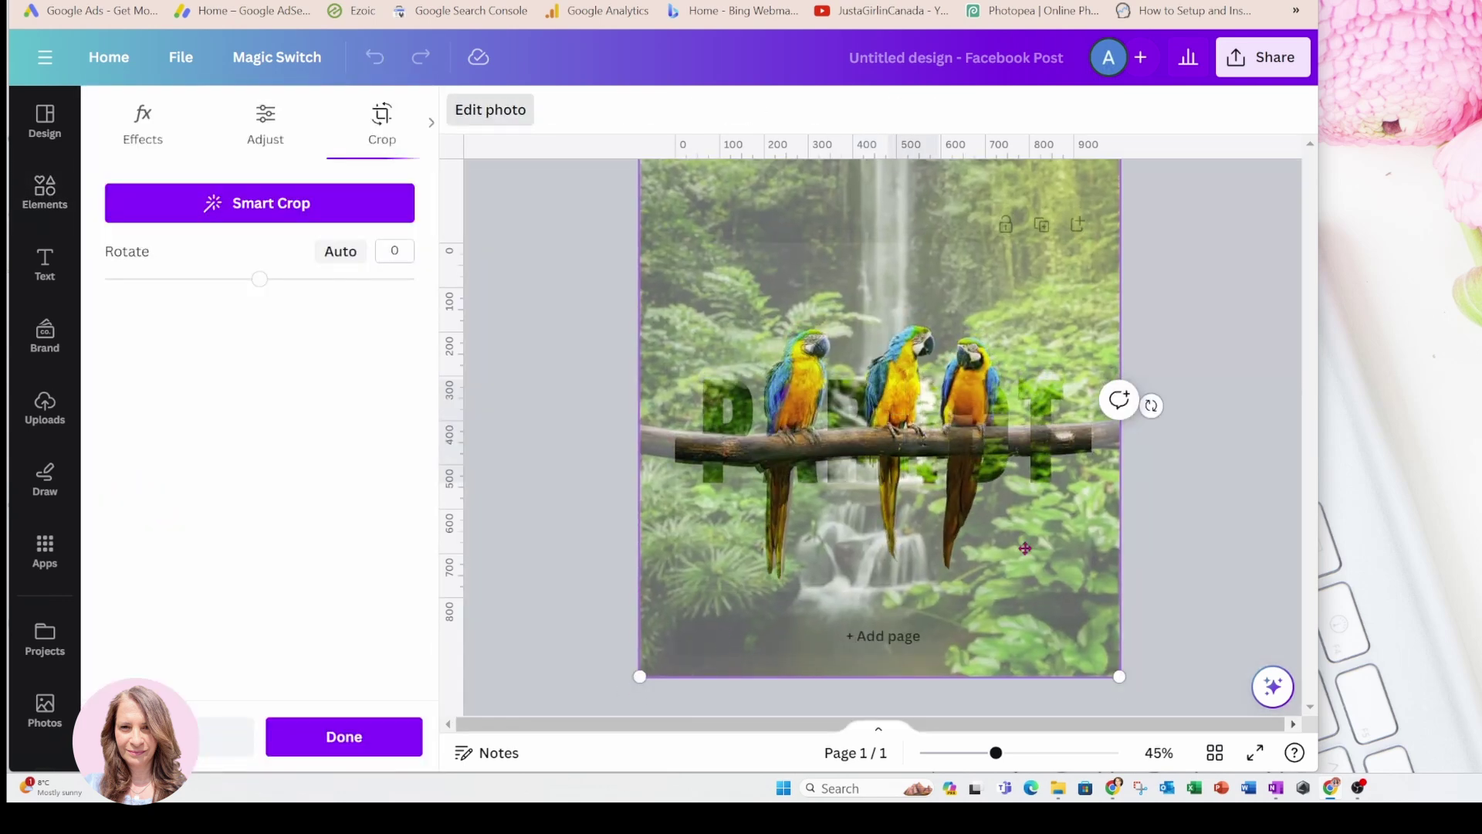
click(1173, 503)
click(1173, 504)
double_click(962, 461)
drag(1097, 630, 1135, 675)
drag(853, 619, 803, 615)
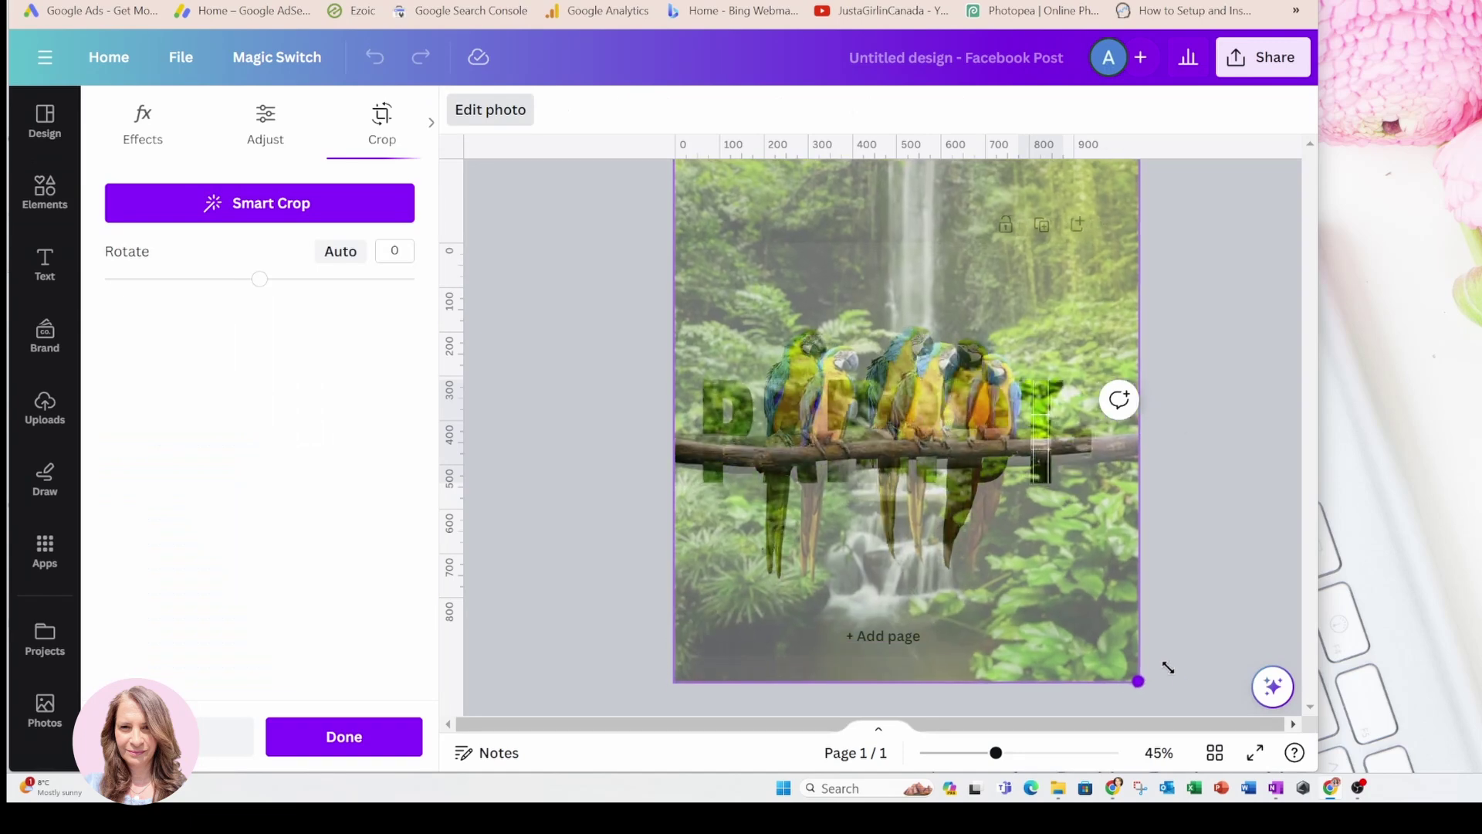
click(1214, 484)
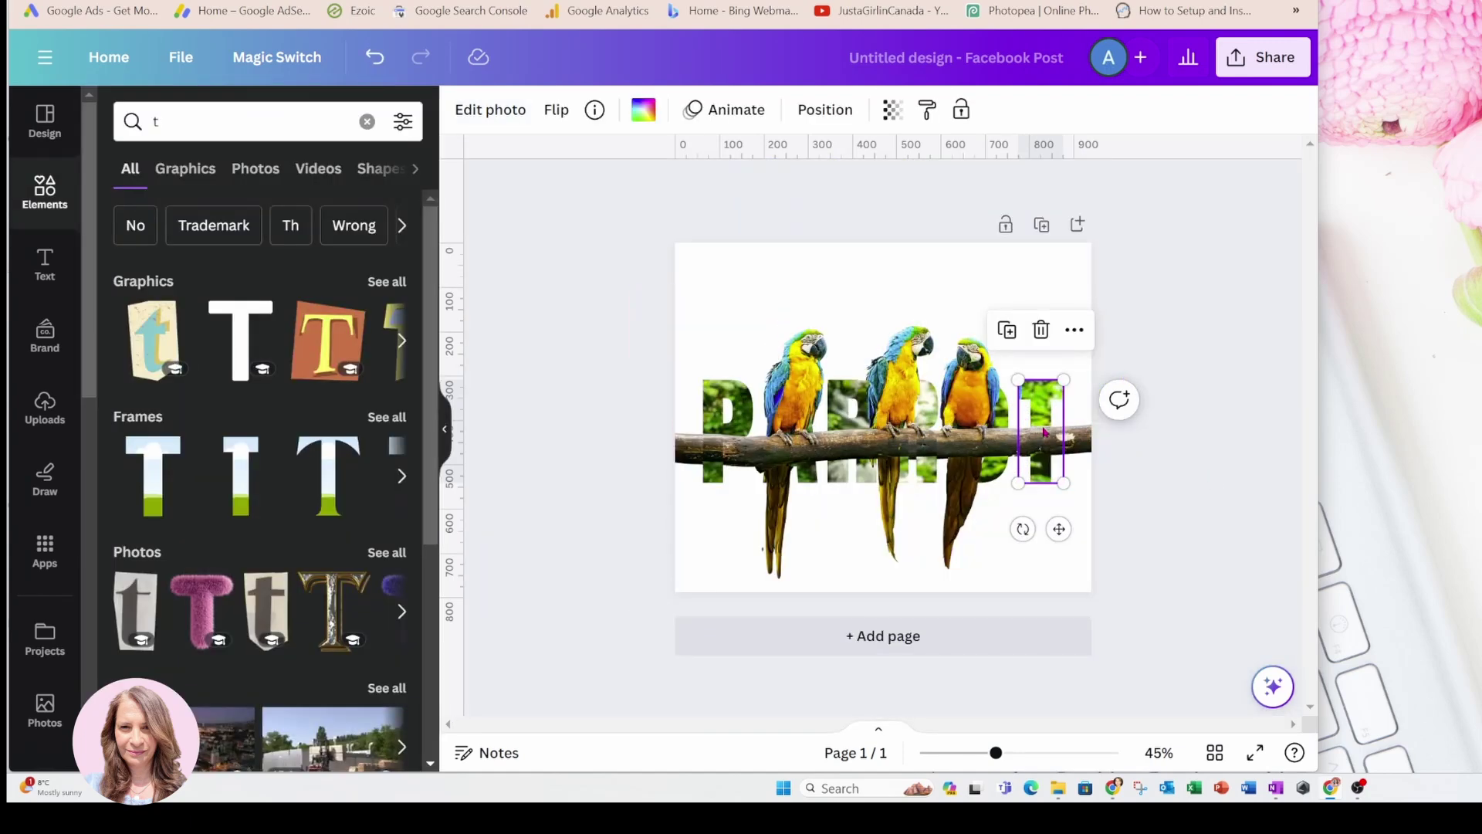
drag(1046, 439, 816, 436)
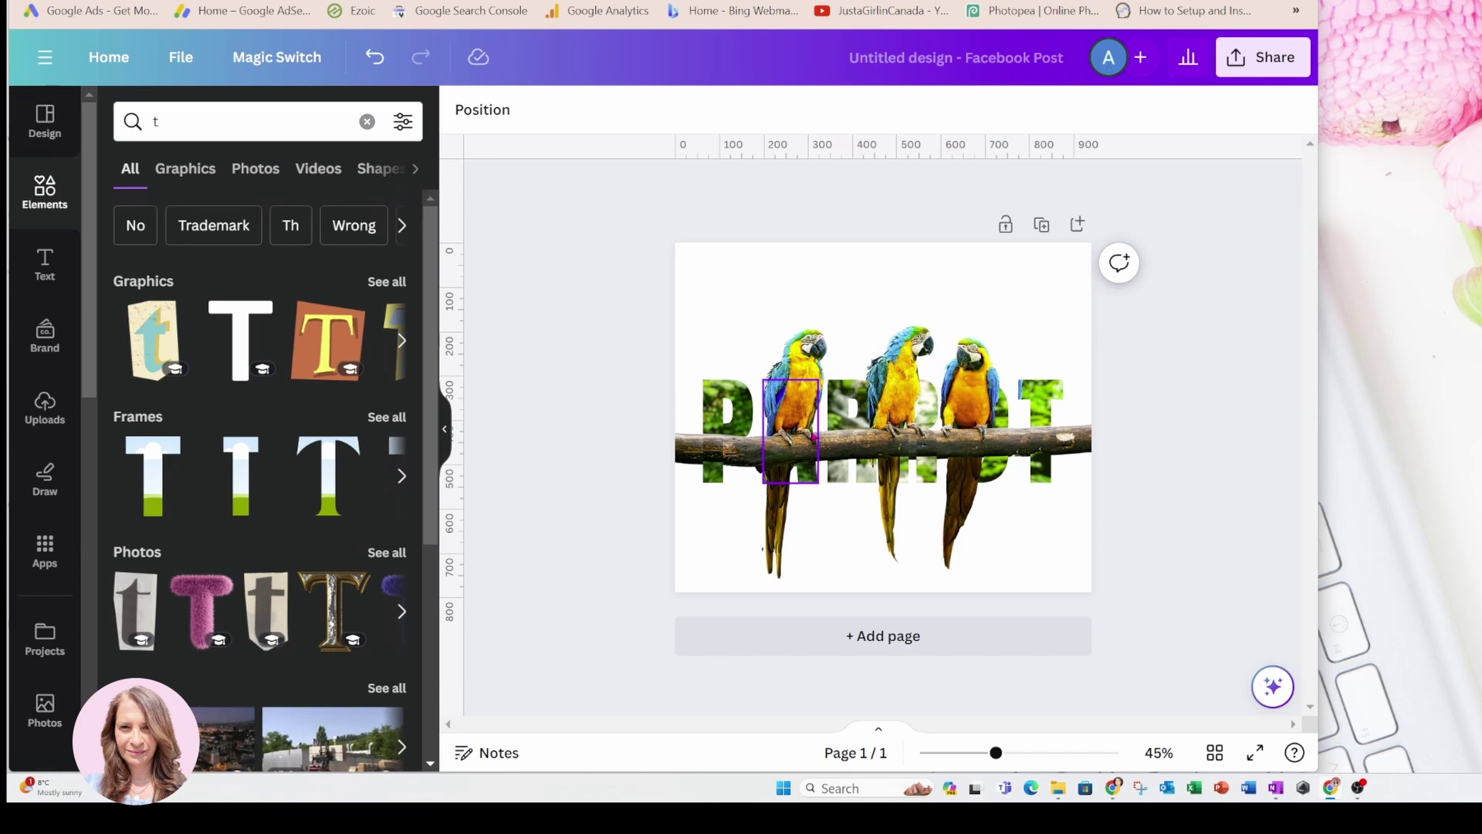
- Select the six PARROT letter frames, removing the parrot photo from the selection in Layers
drag(816, 436, 1112, 448)
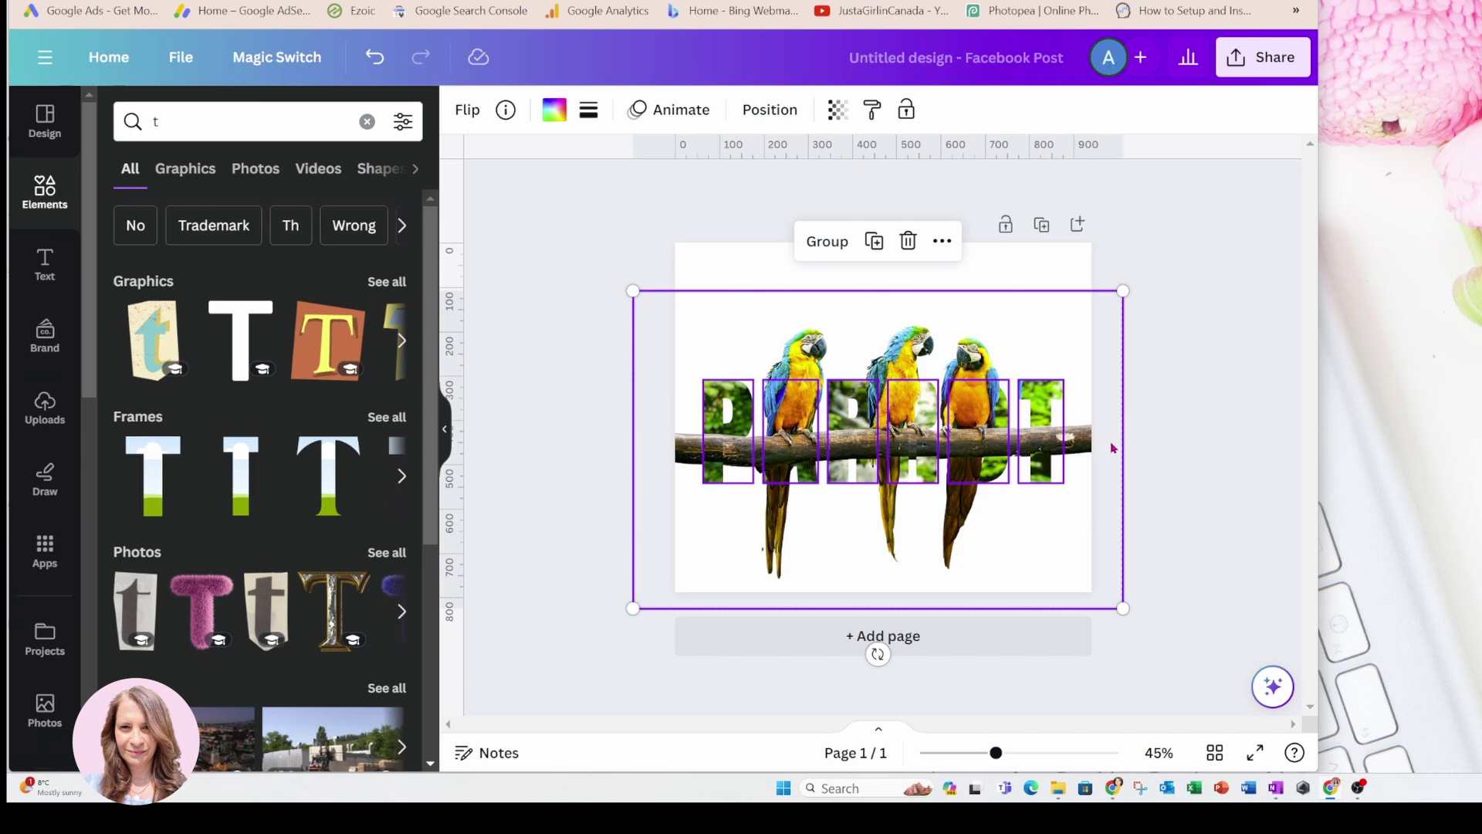
click(768, 110)
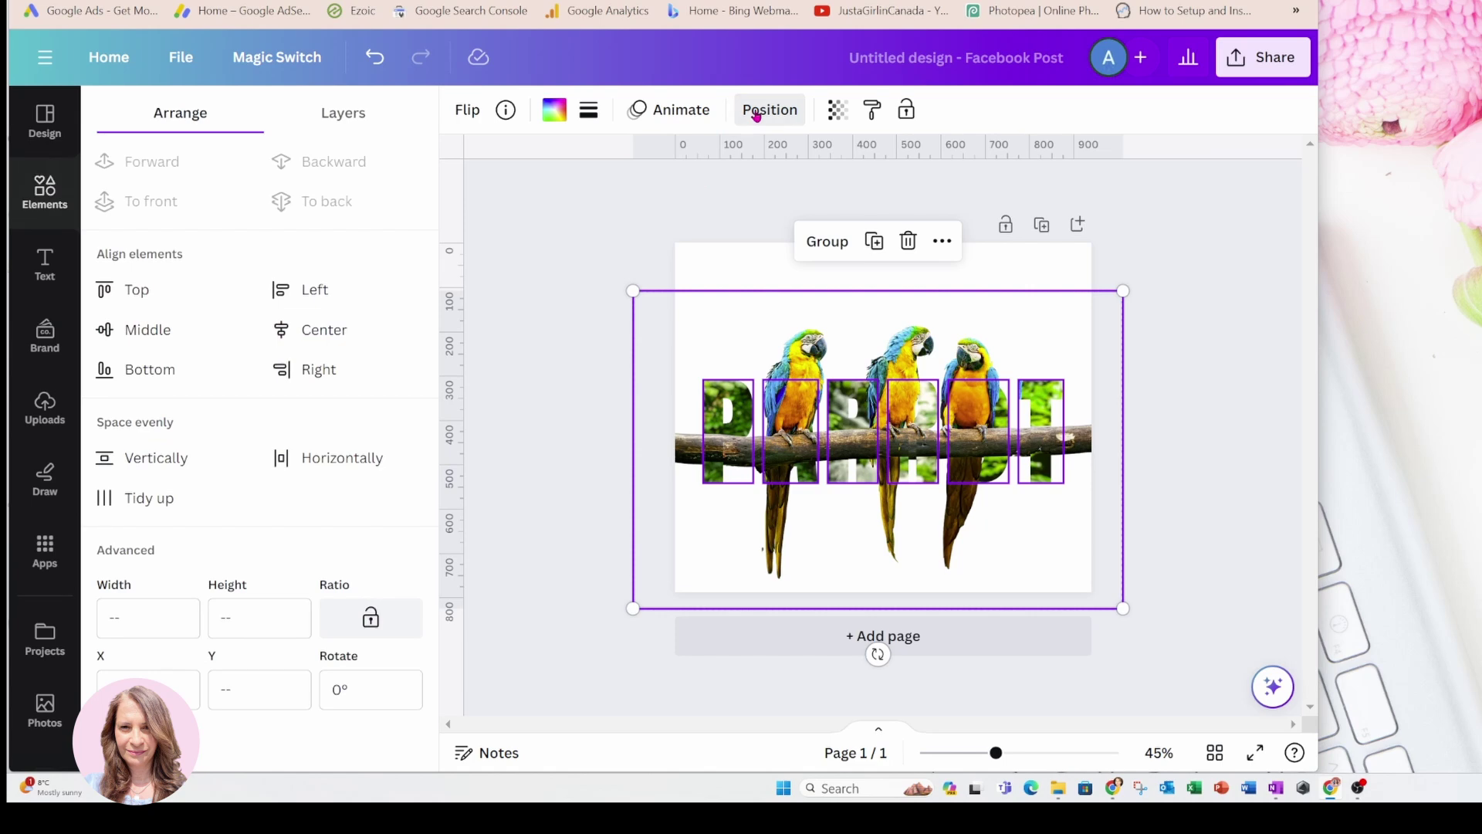
click(362, 124)
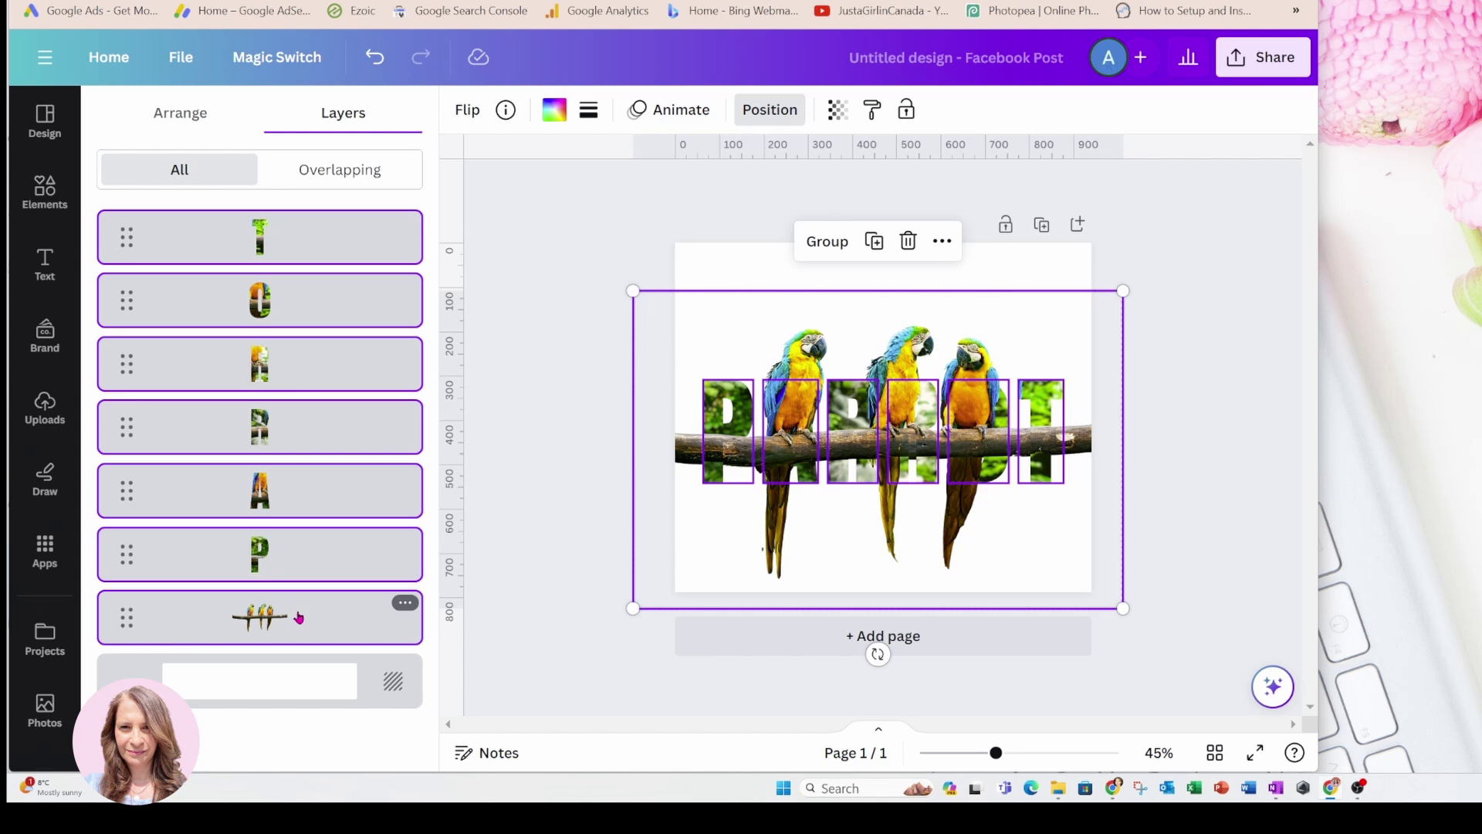
shift+click(298, 617)
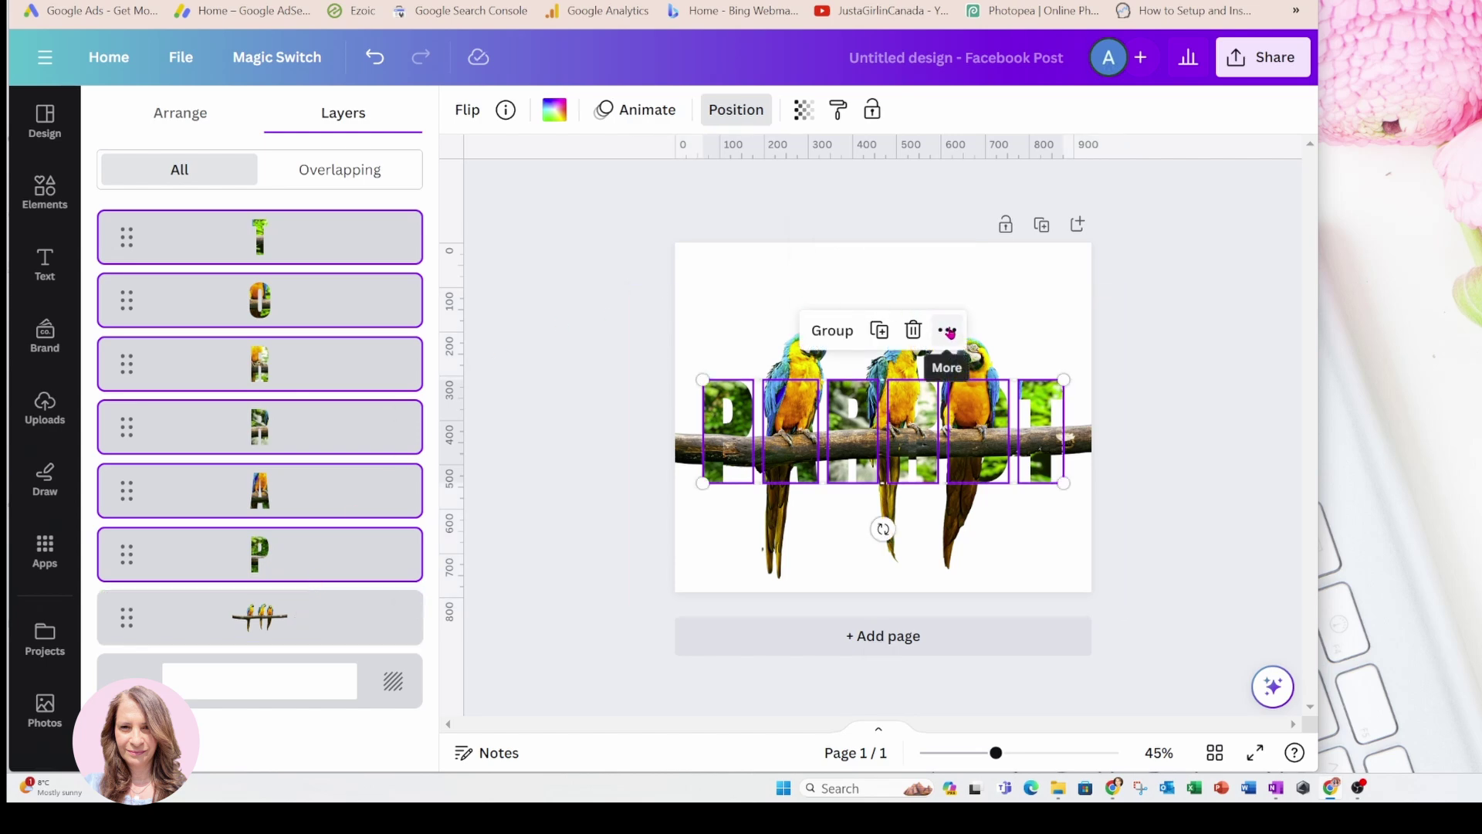
- Download the selected letters as a transparent-background PNG, Untitled design.png
click(948, 331)
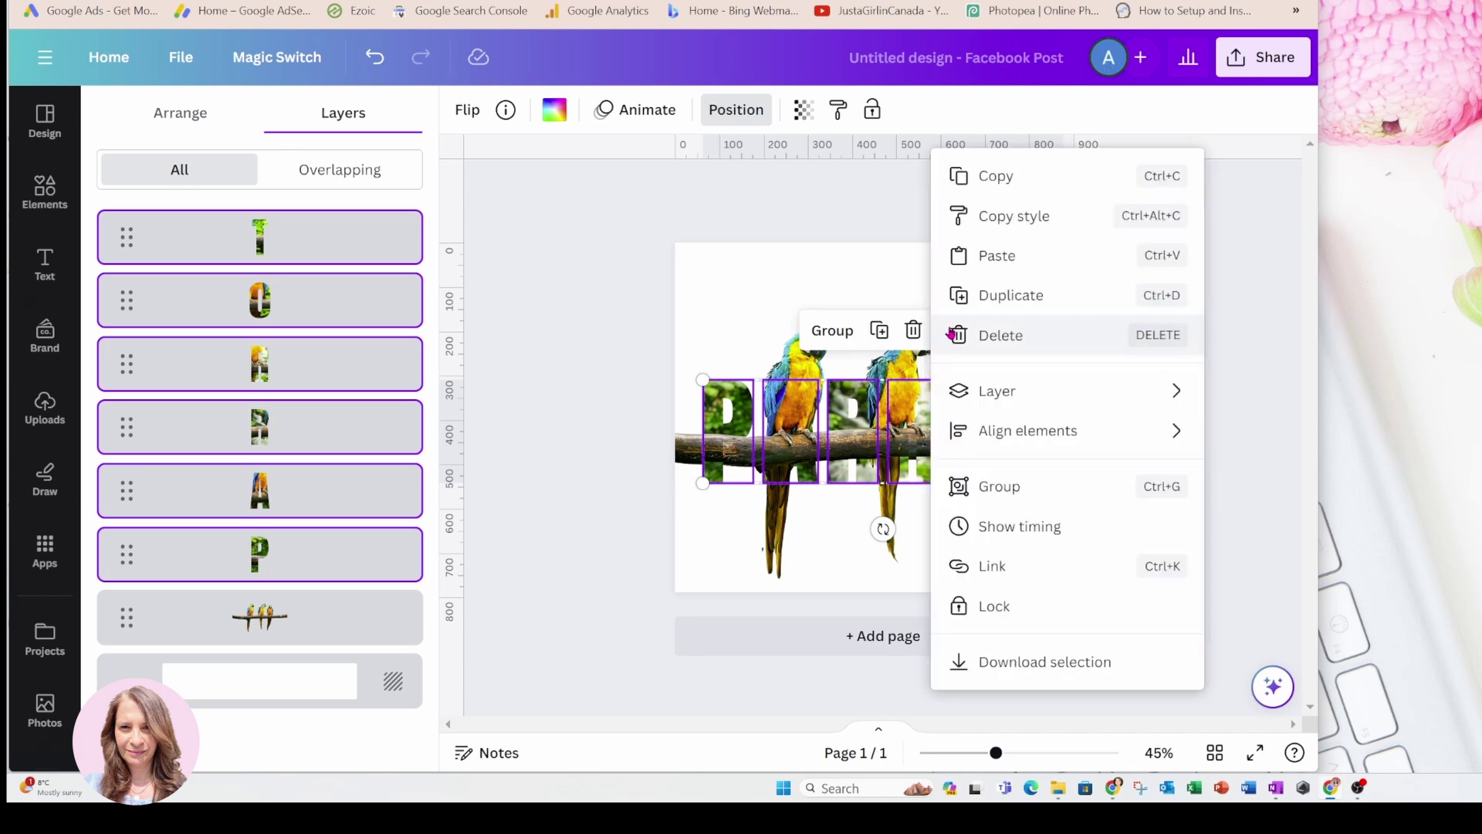
click(1010, 663)
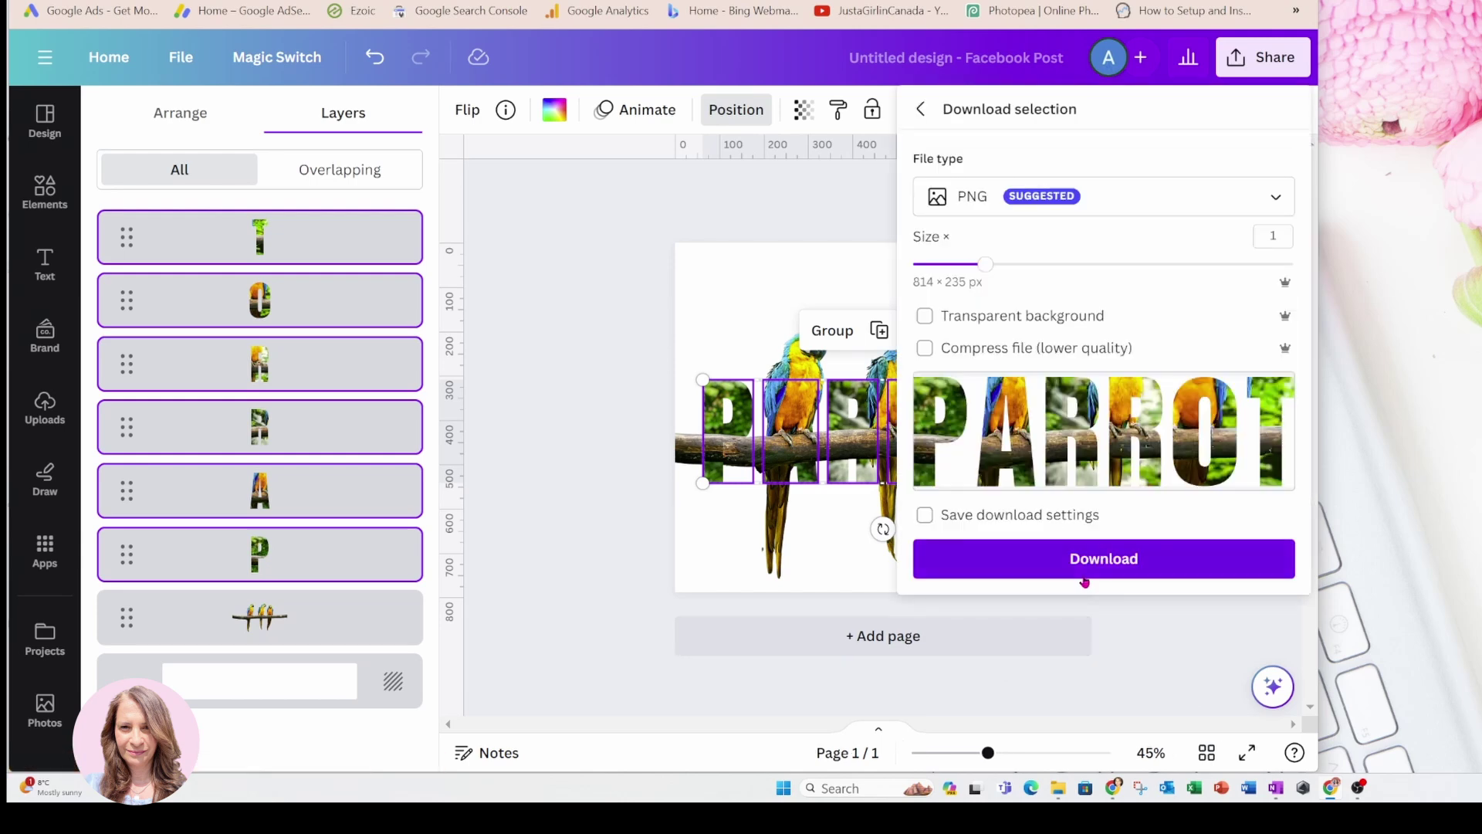
click(927, 316)
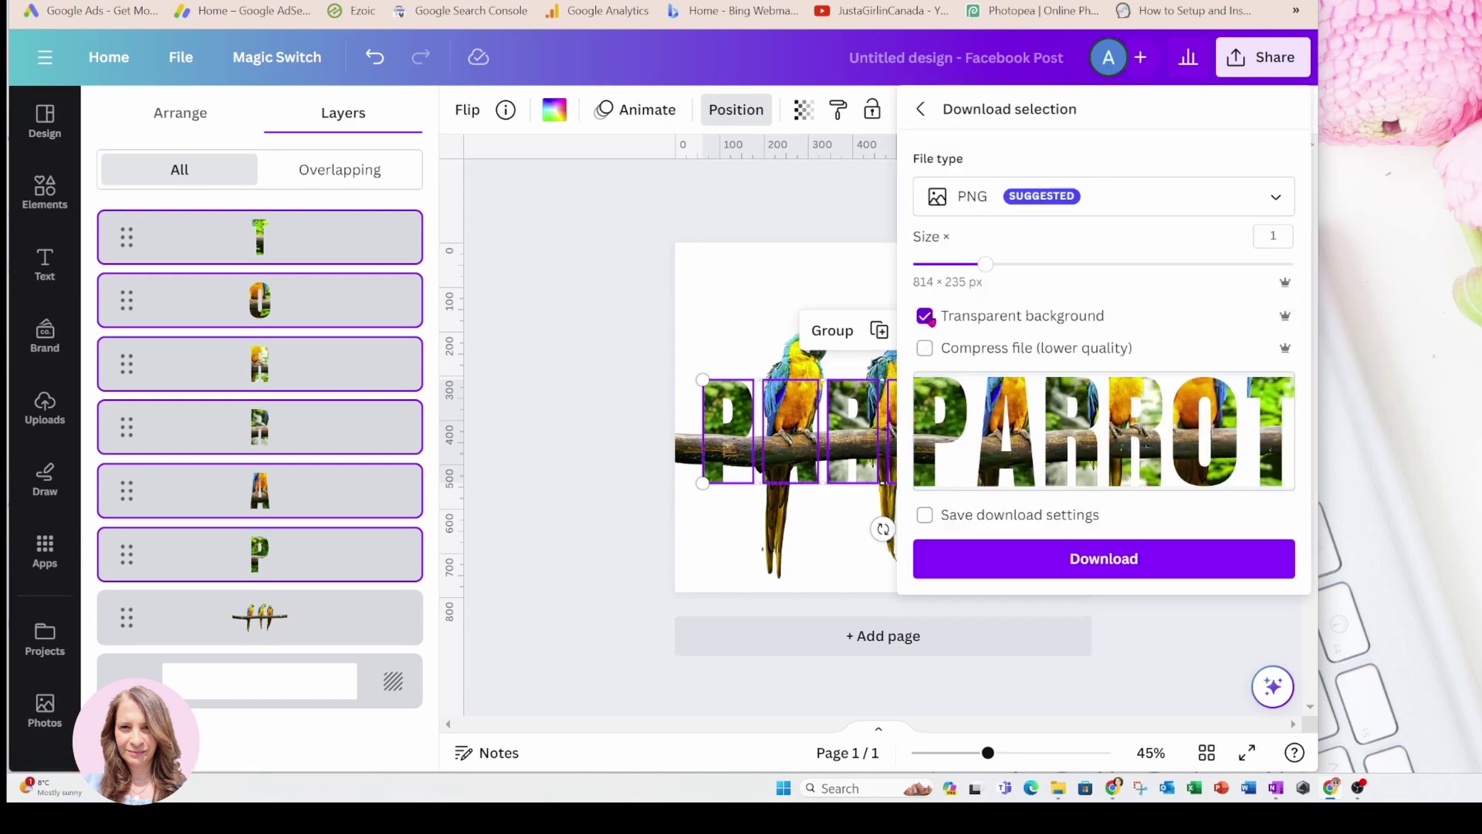
click(1104, 557)
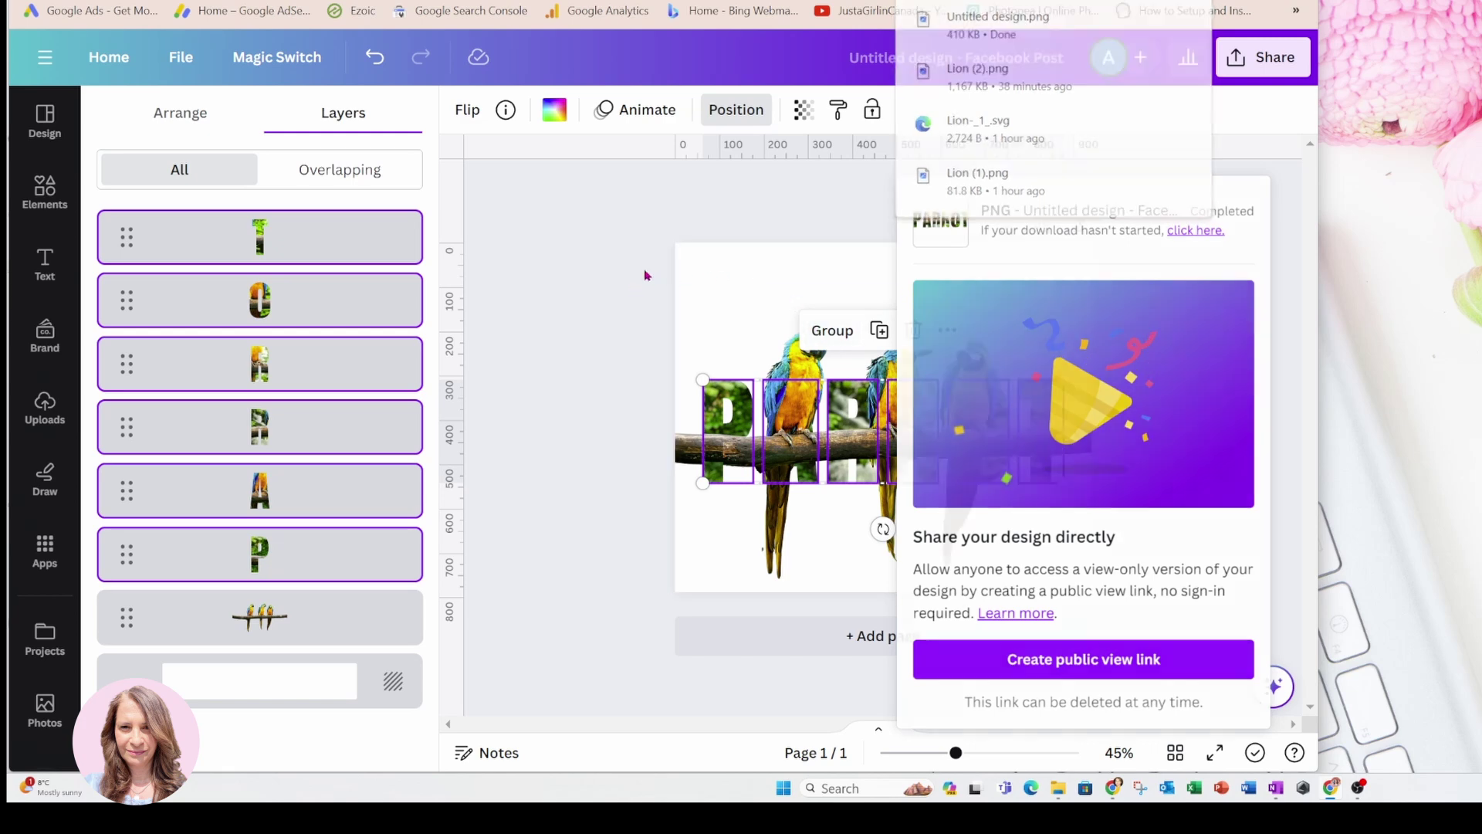
click(689, 314)
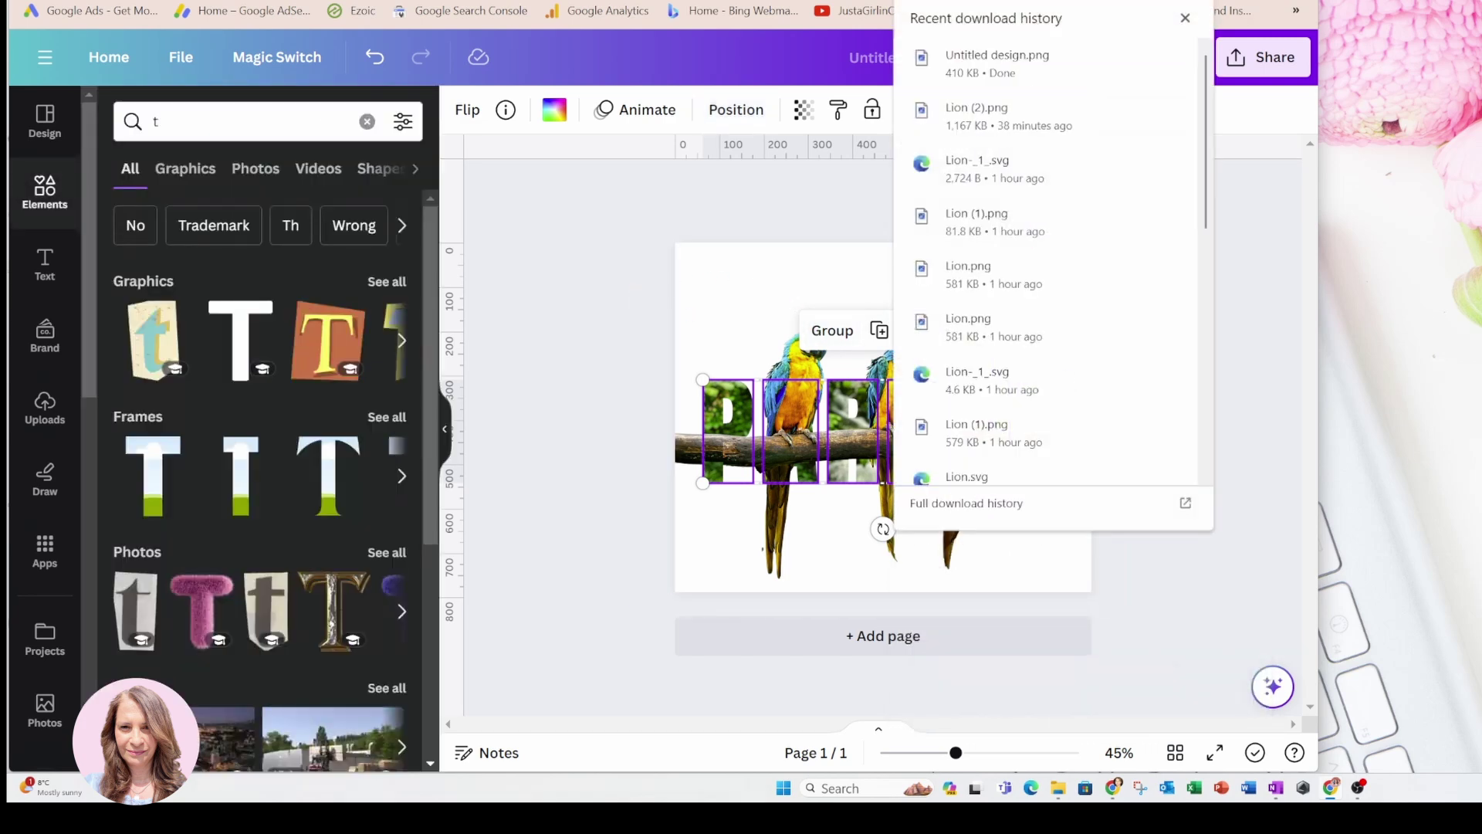
- Place the downloaded PARROT PNG at the top and stretch it across nearly the full page width
drag(1013, 57, 795, 322)
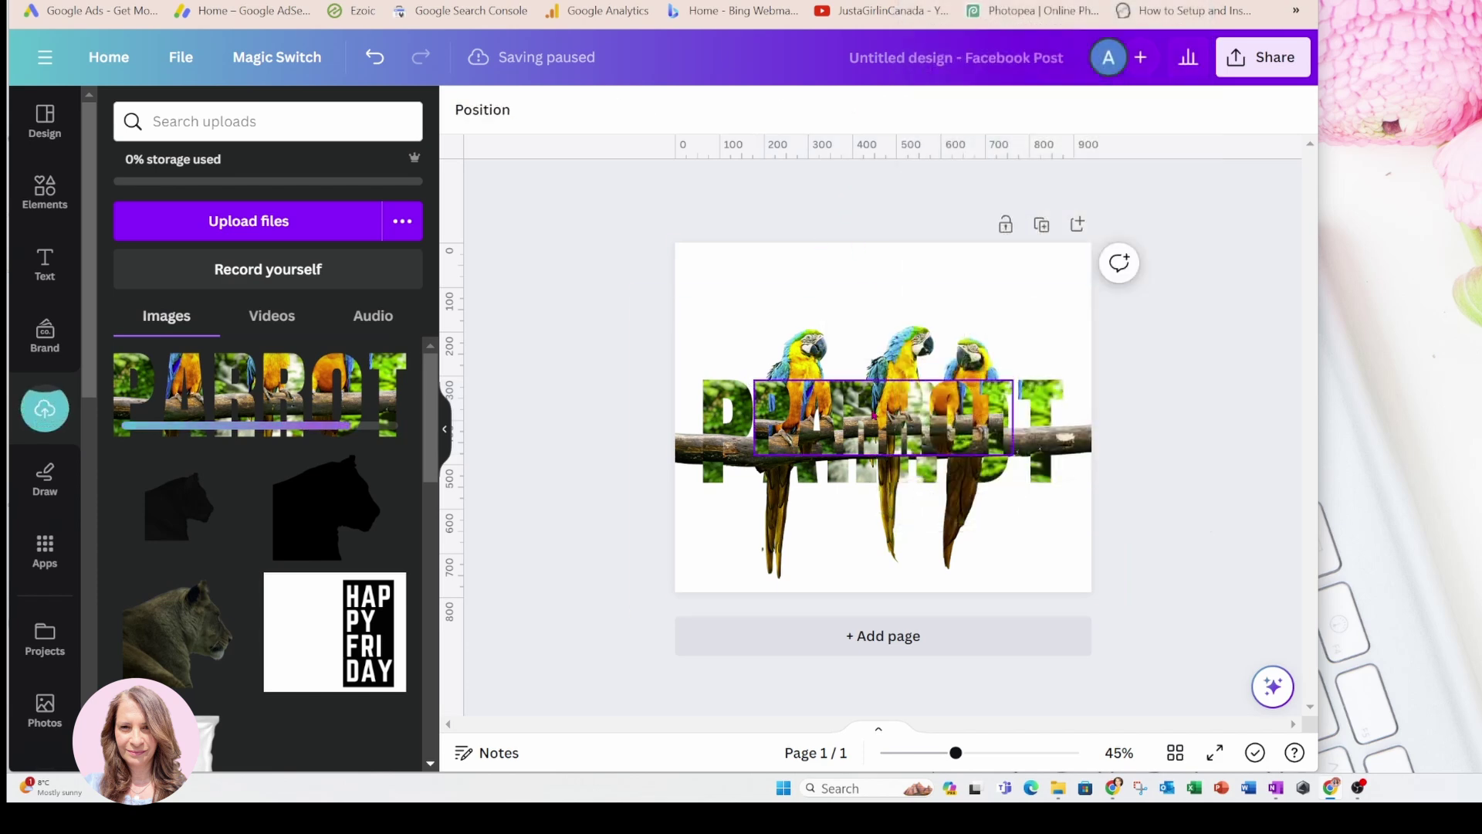
drag(872, 409, 865, 293)
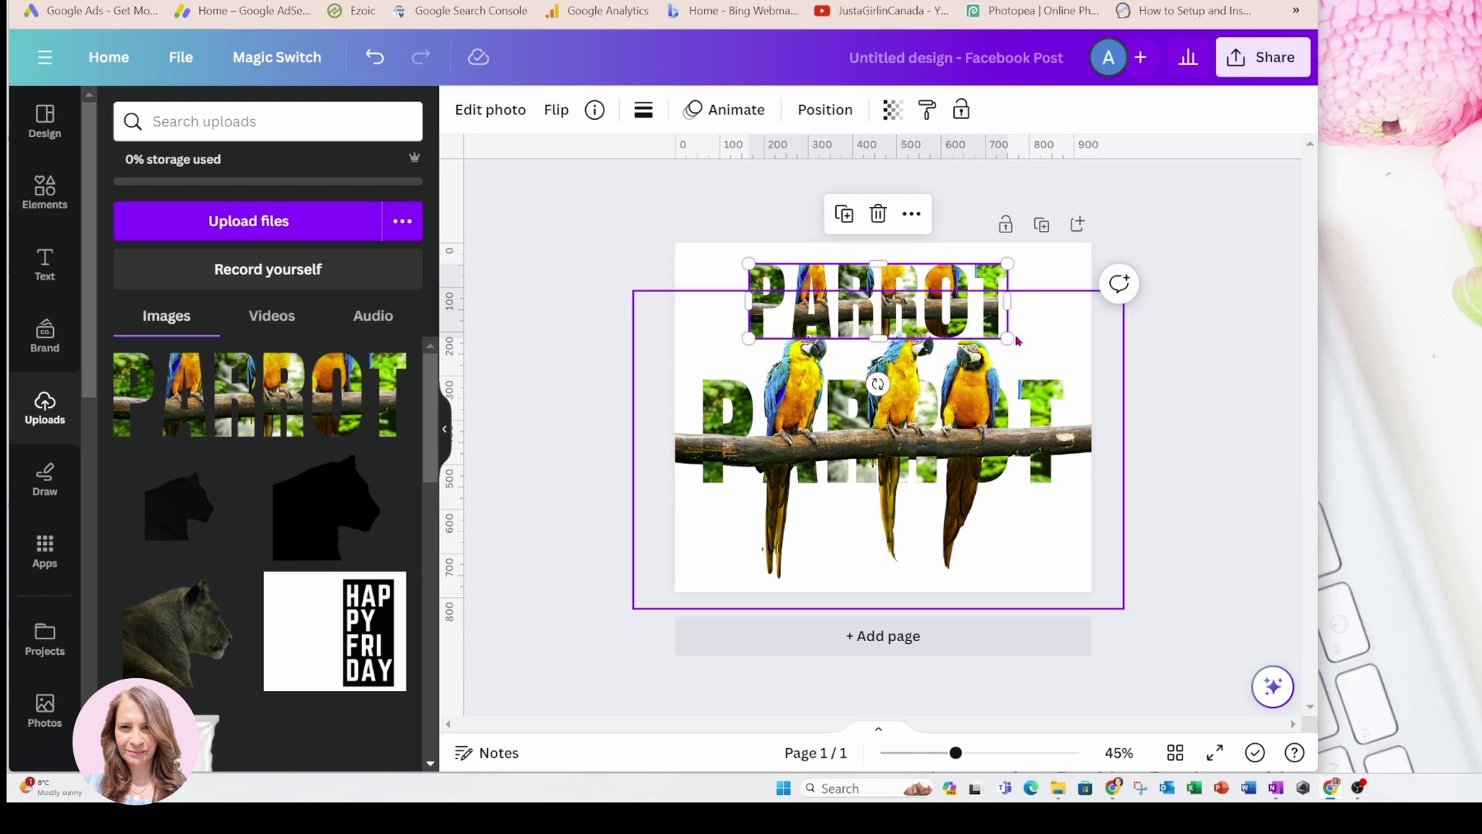
drag(1008, 338, 1072, 356)
drag(745, 357, 700, 373)
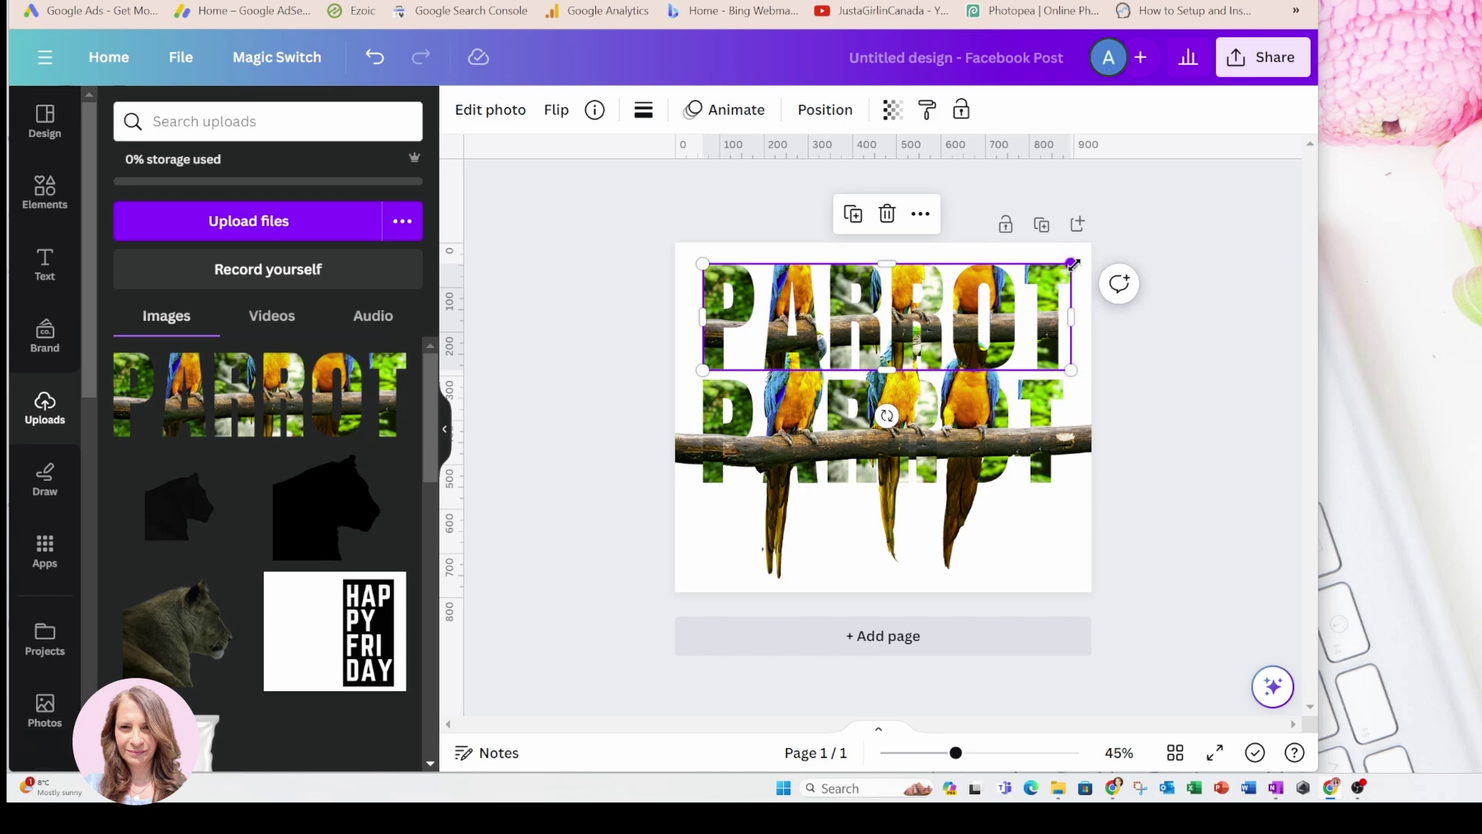
drag(1073, 264, 1064, 266)
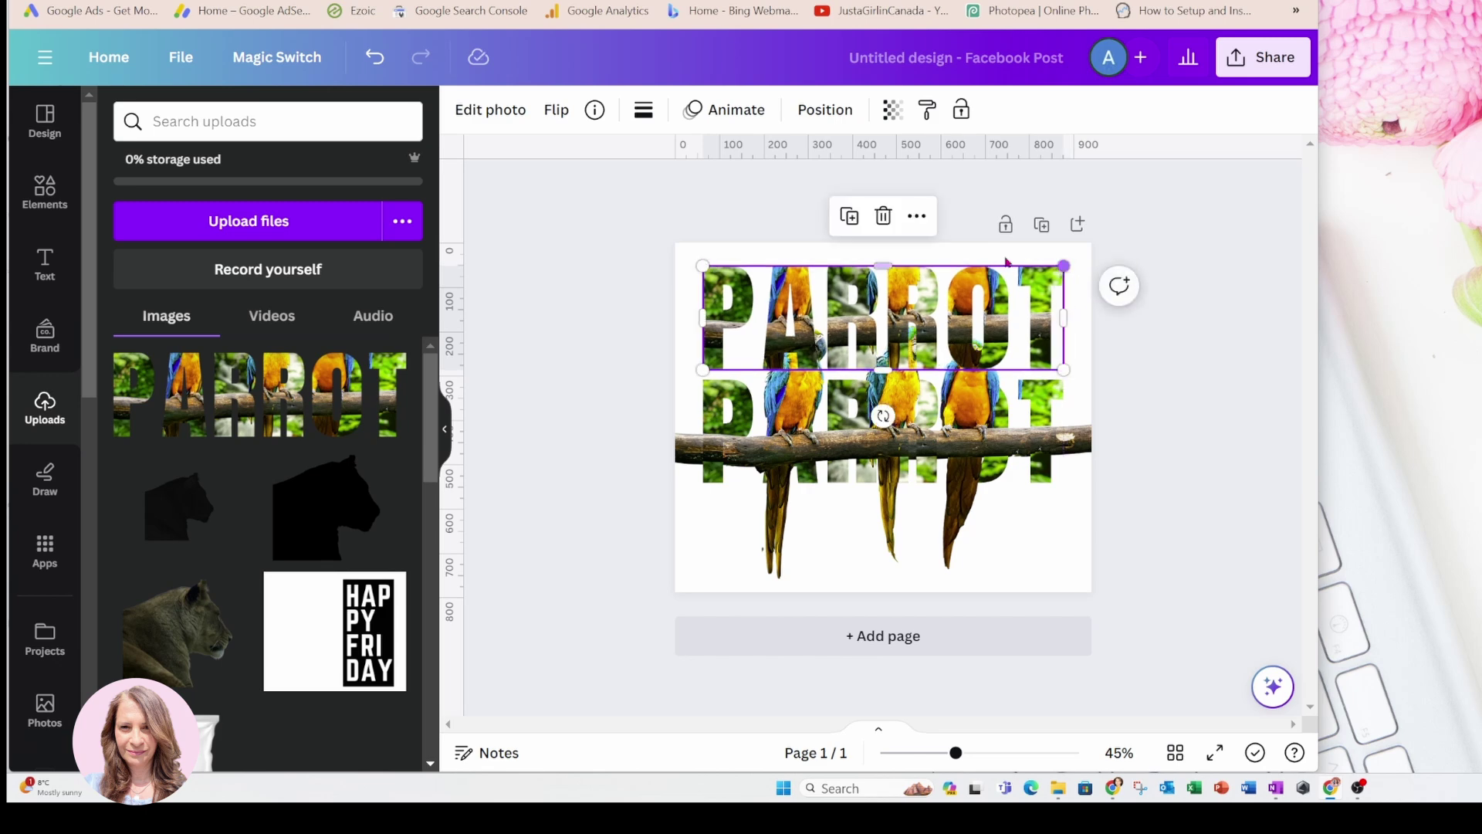
- Add a near-white Outline shadow at size 29 to the PARROT image
click(496, 119)
scroll(136, 457, down, 3)
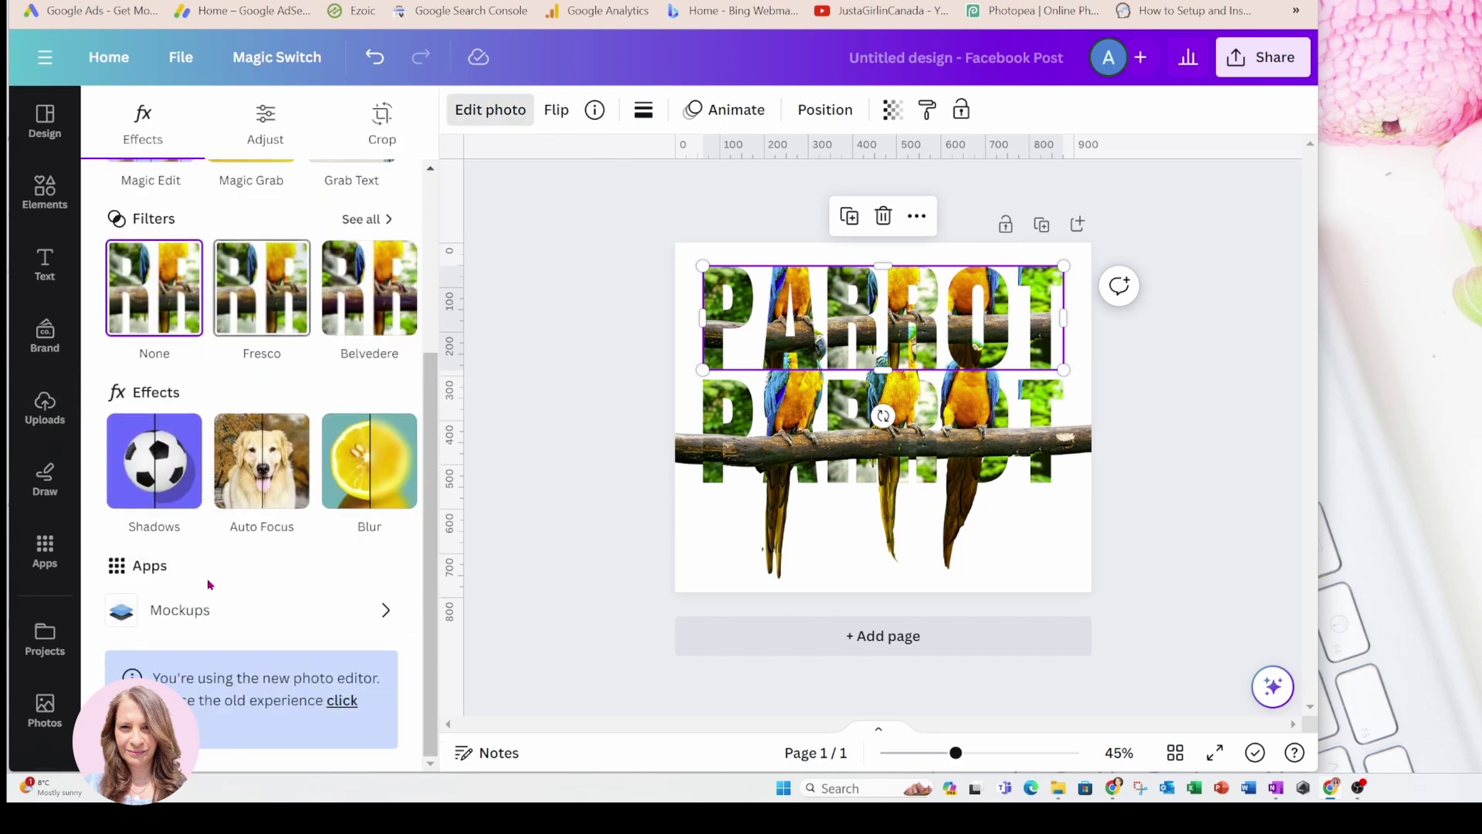
click(136, 458)
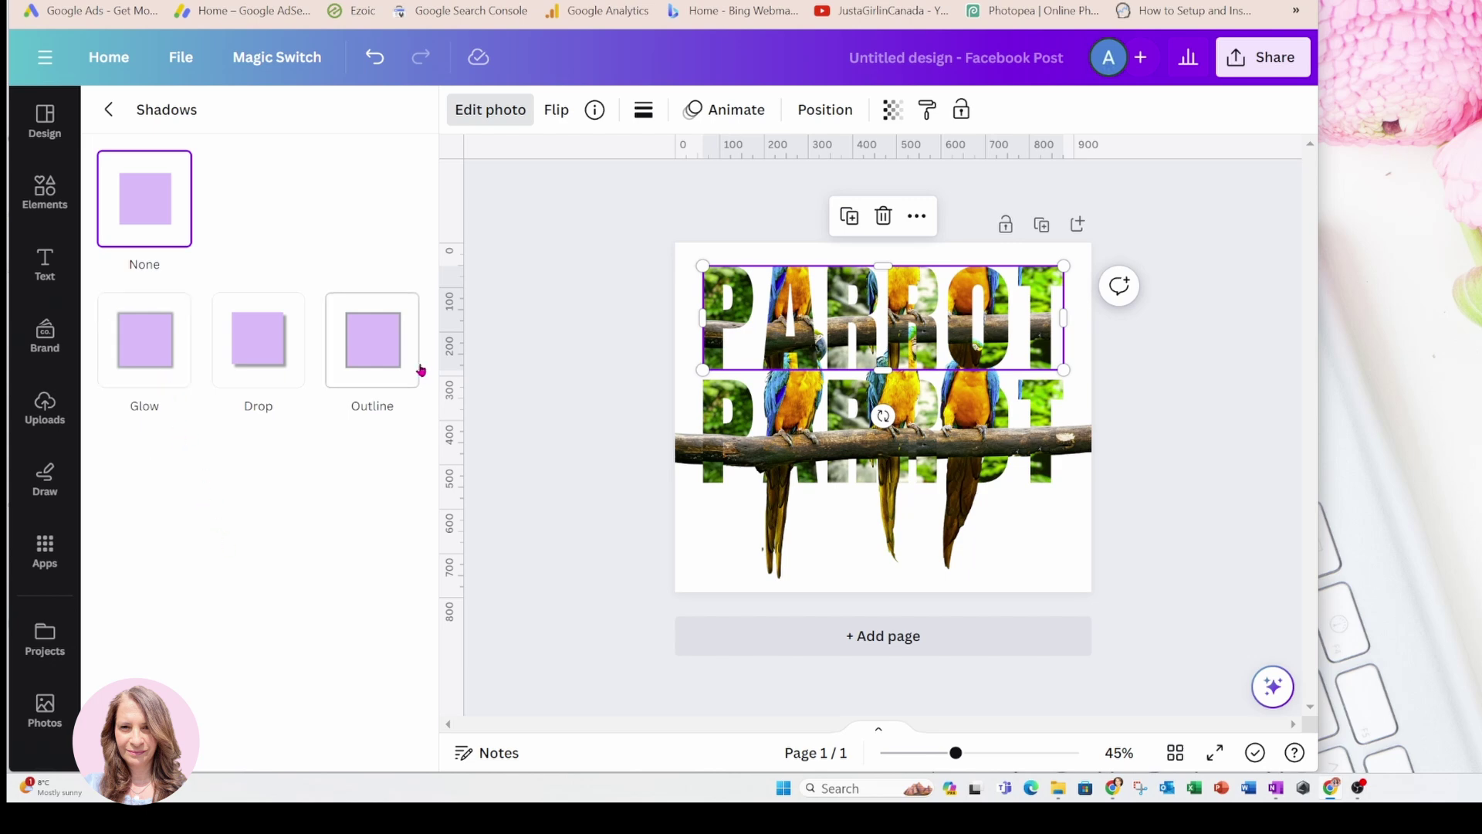
click(367, 357)
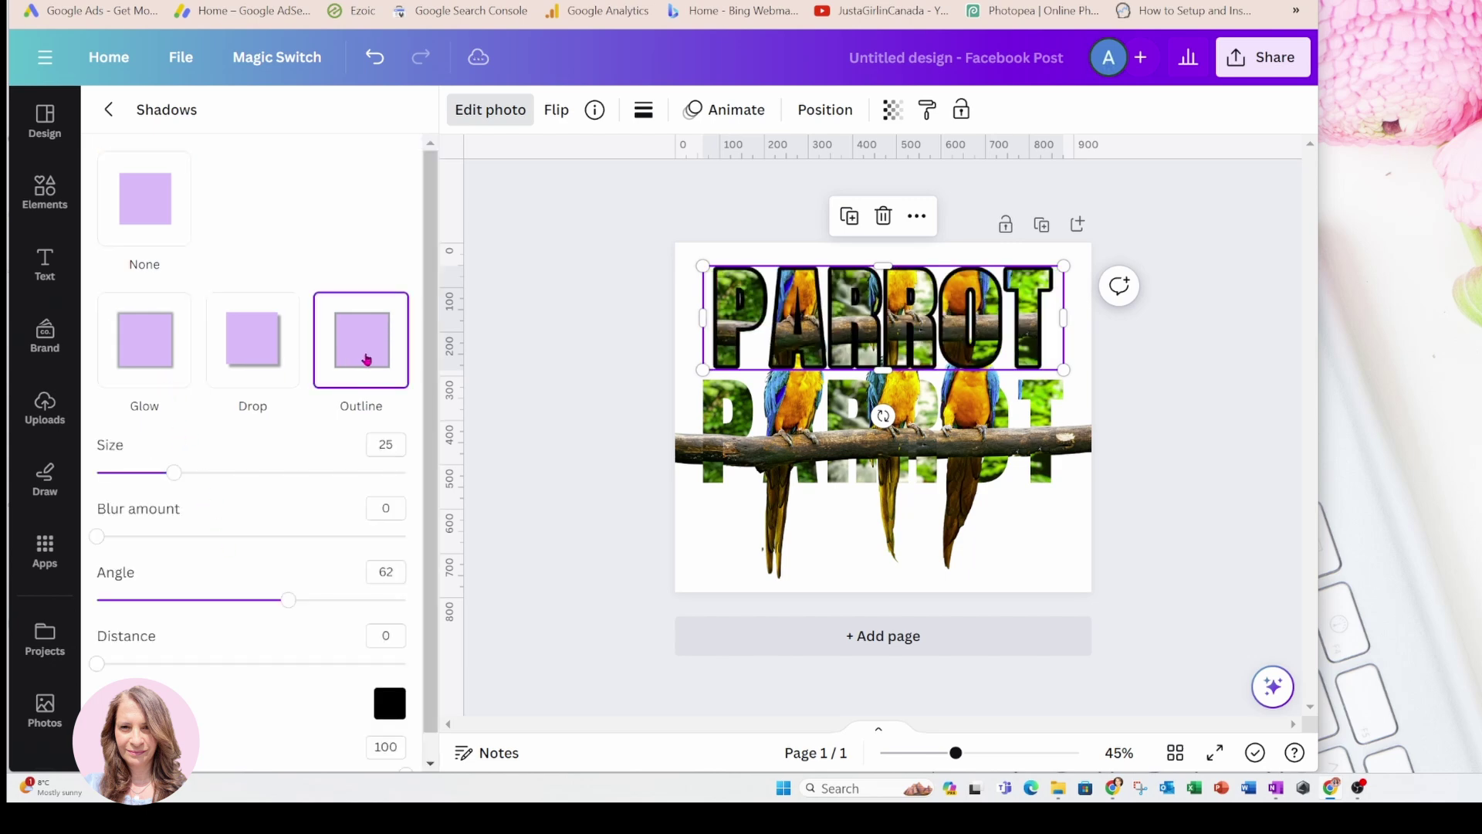
click(390, 703)
drag(397, 590, 396, 486)
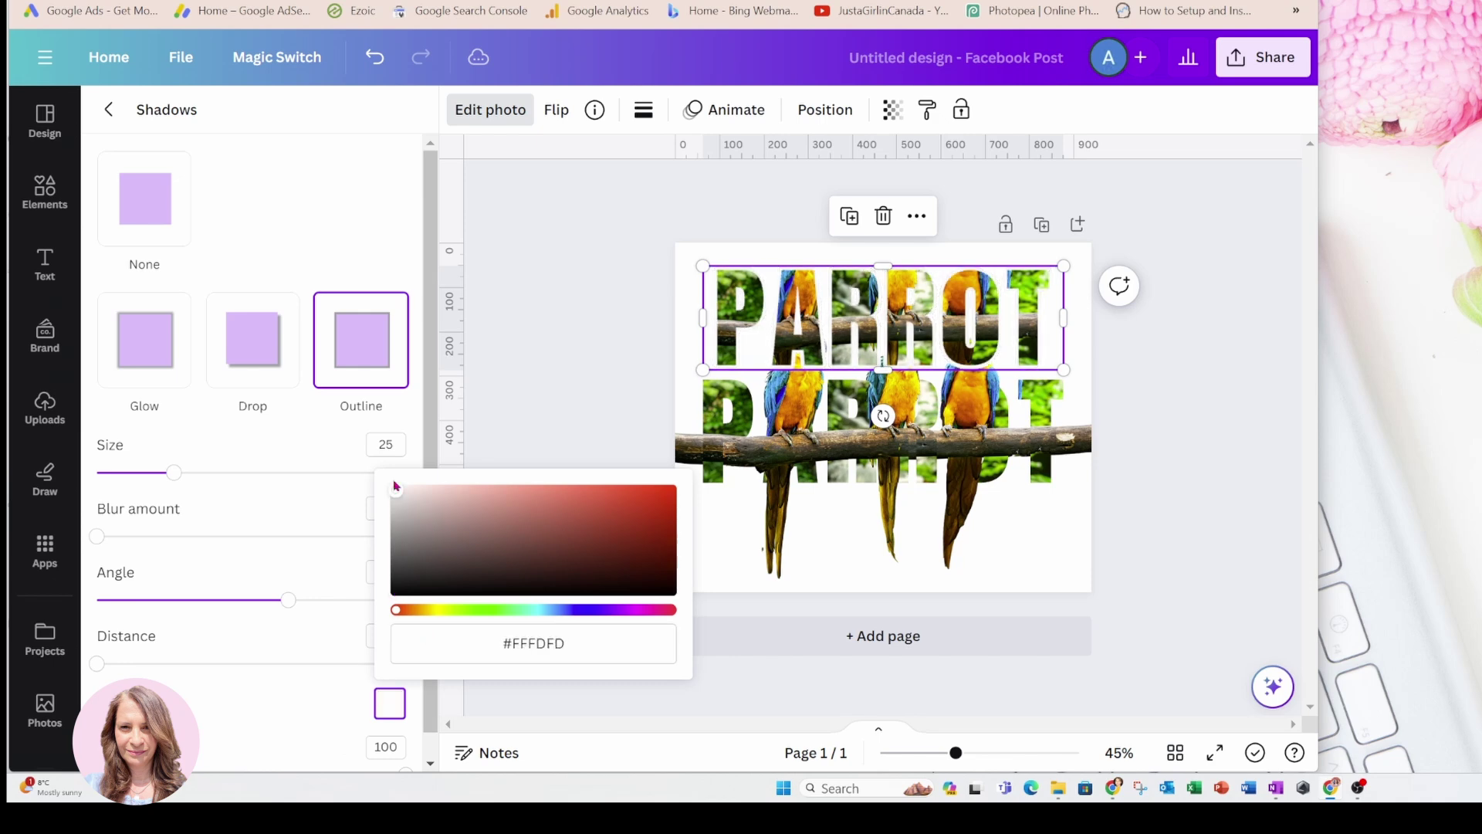
click(223, 445)
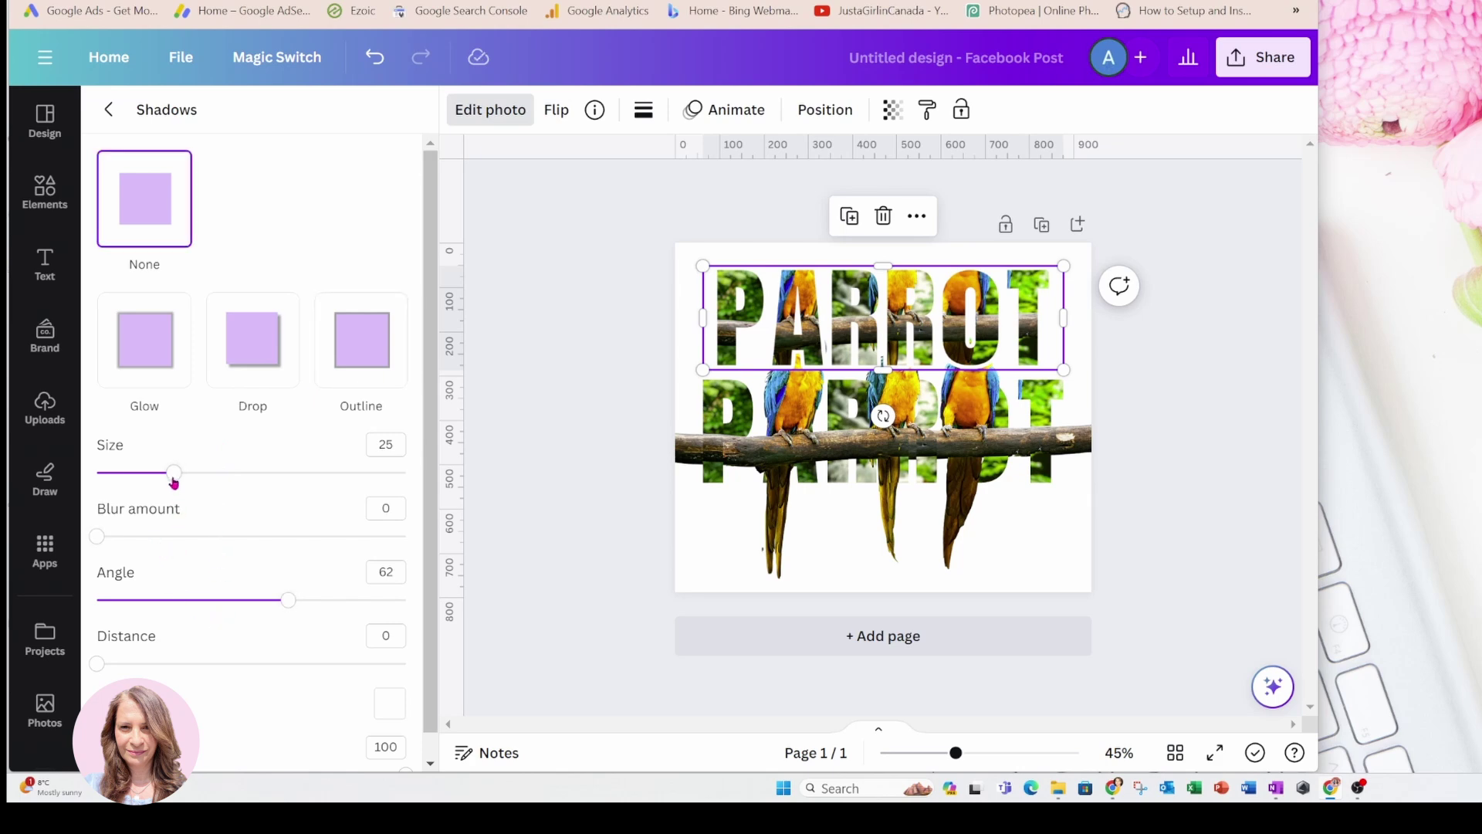
mouse_move(173, 472)
mouse_down()
mouse_move(229, 484)
mouse_move(187, 484)
mouse_up()
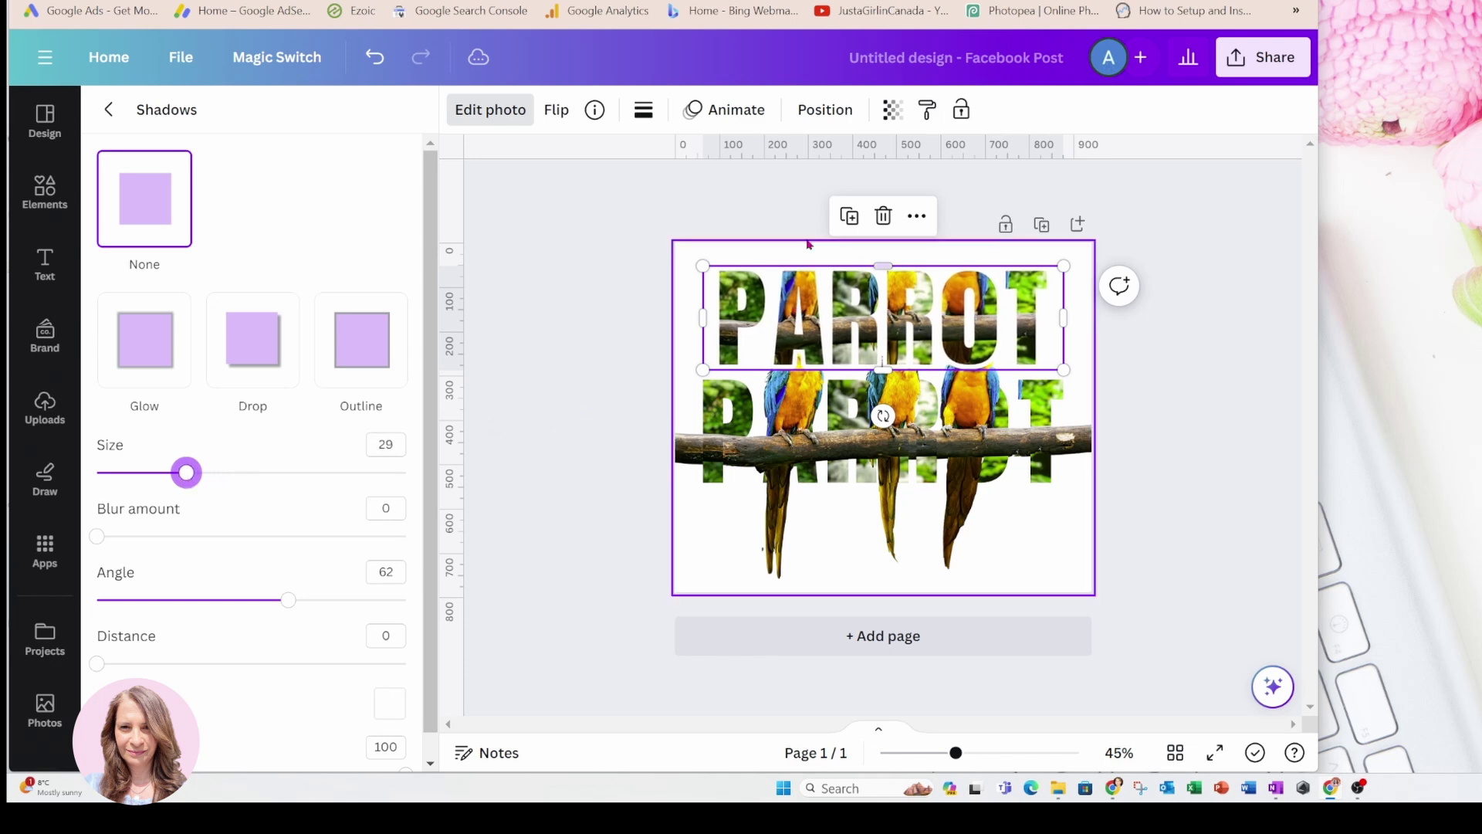
- Send the PARROT layer beneath the letter cutouts and move it down onto the branch
click(820, 110)
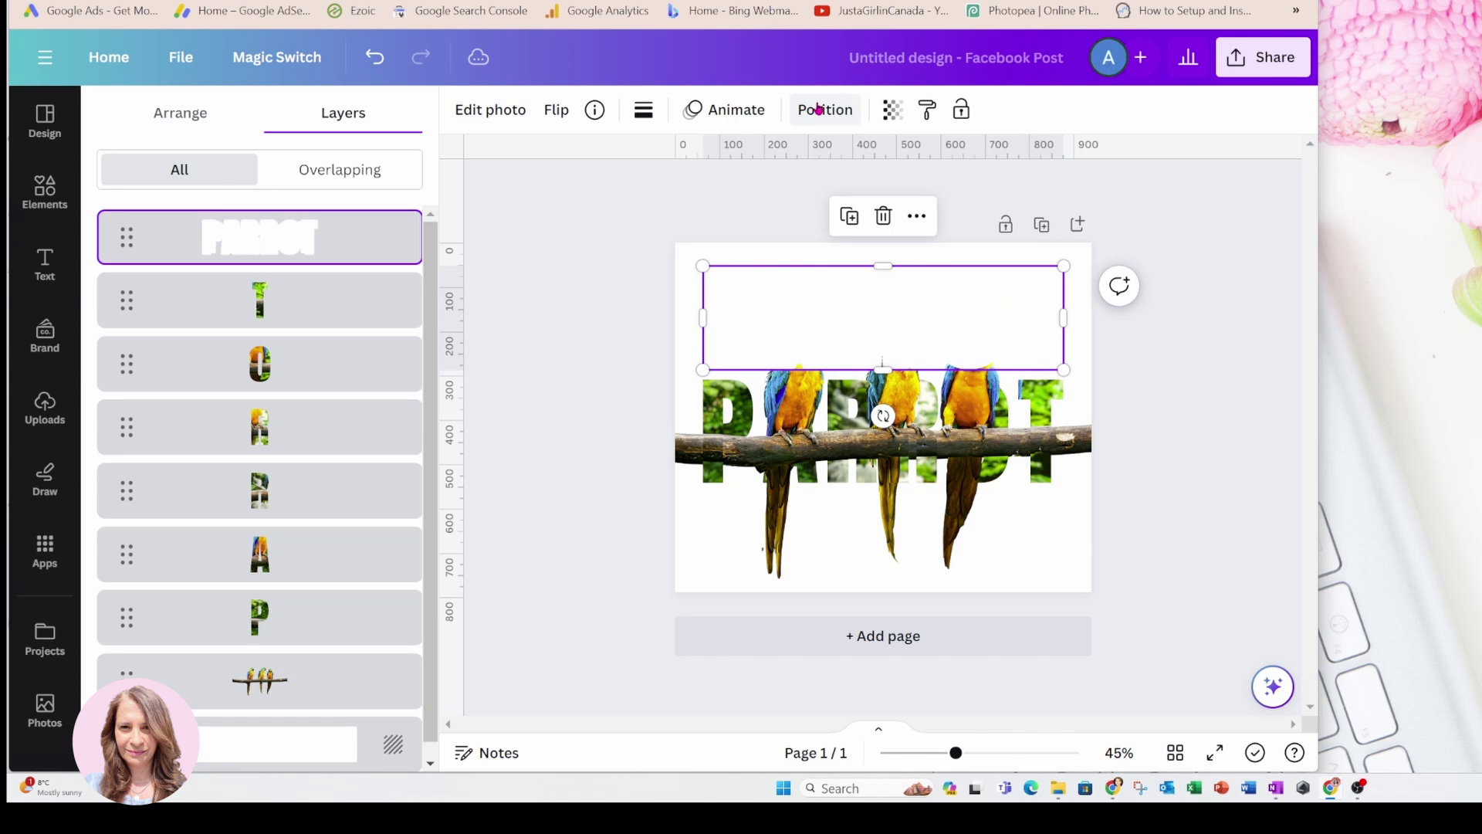
drag(314, 249, 306, 641)
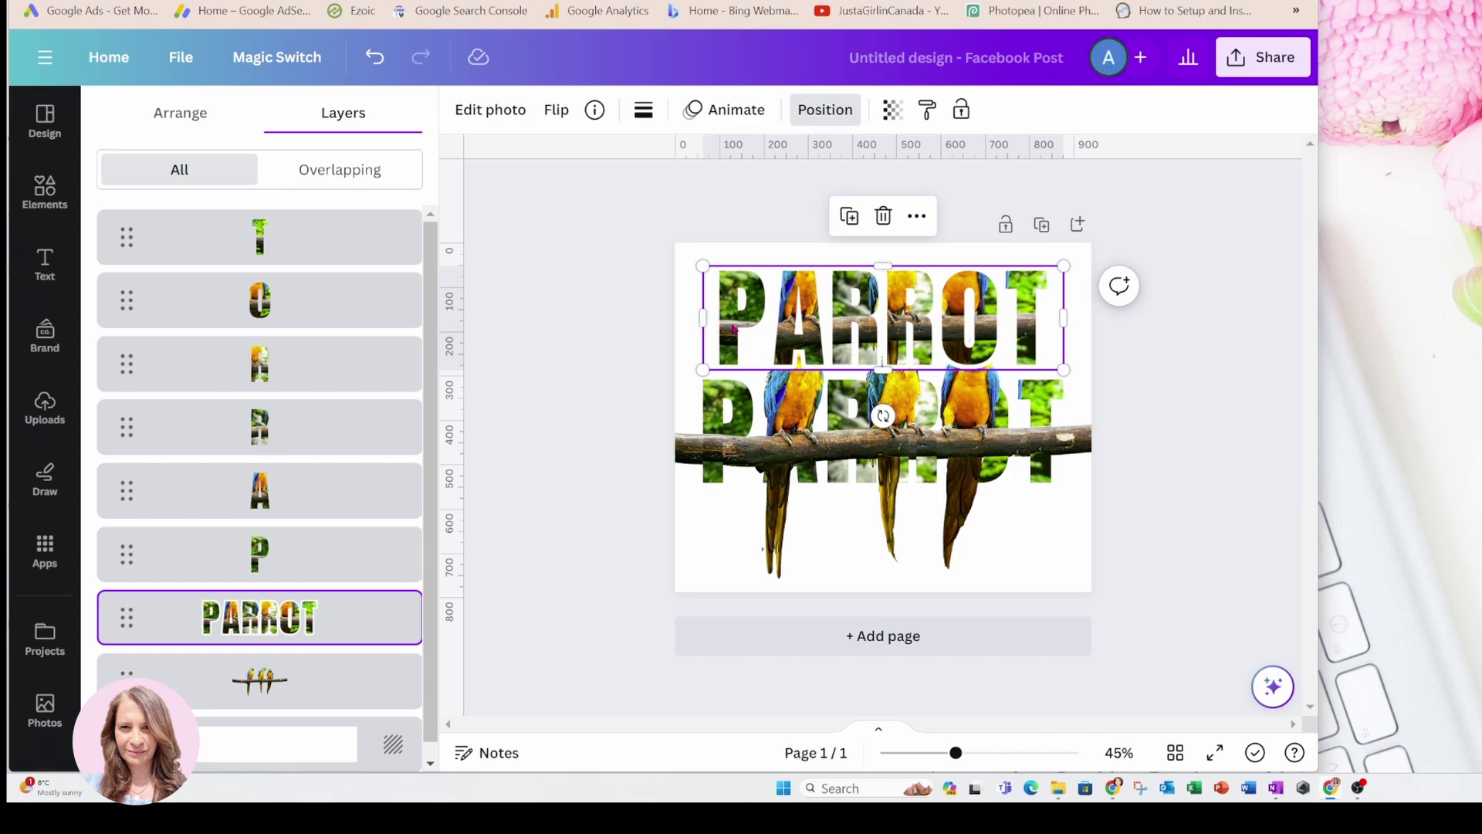
drag(724, 331, 665, 486)
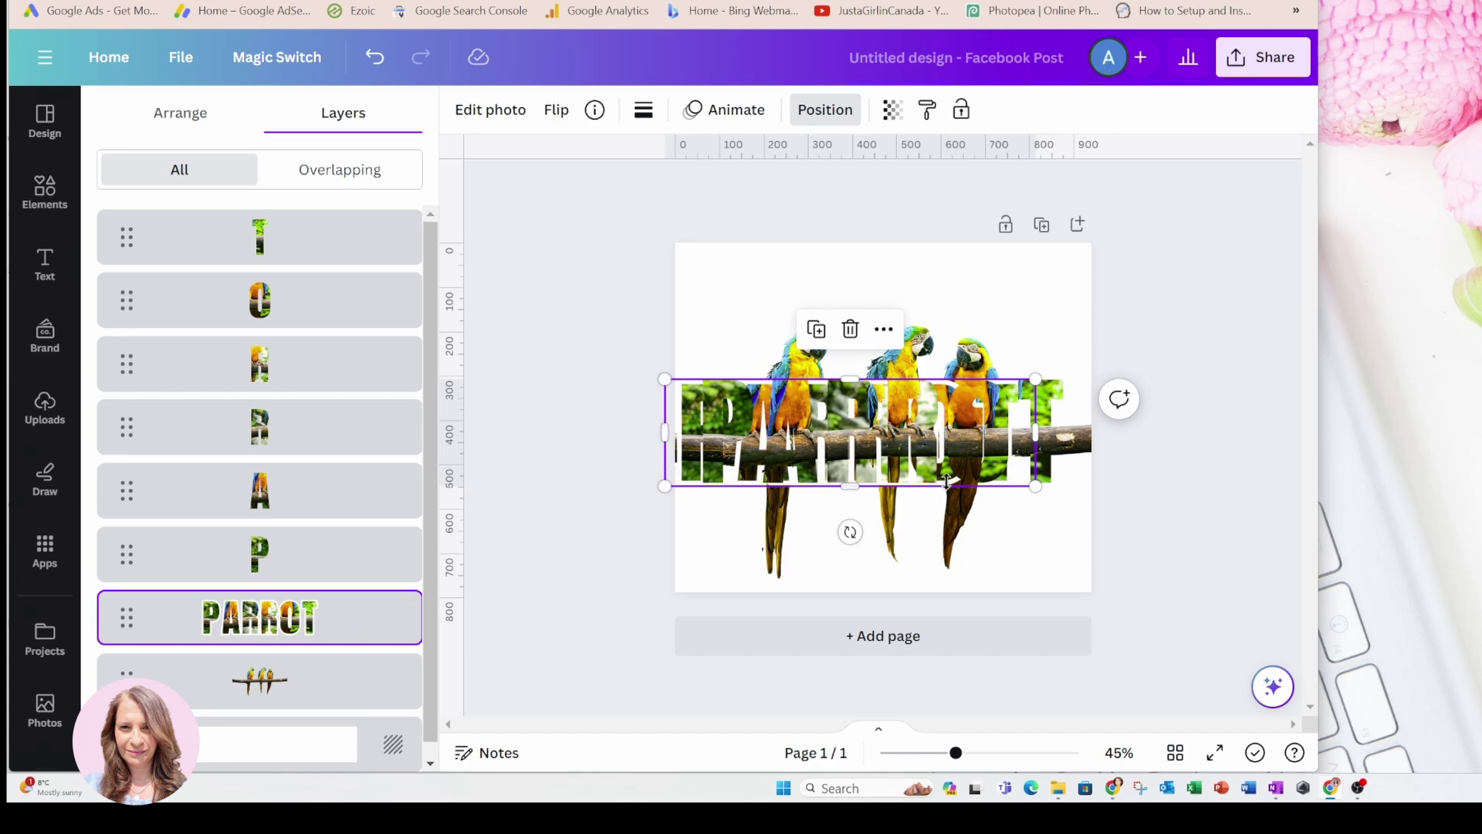
- Resize the PARROT image to about 887 × 260 so its outline rims the letters
drag(1035, 487, 1063, 494)
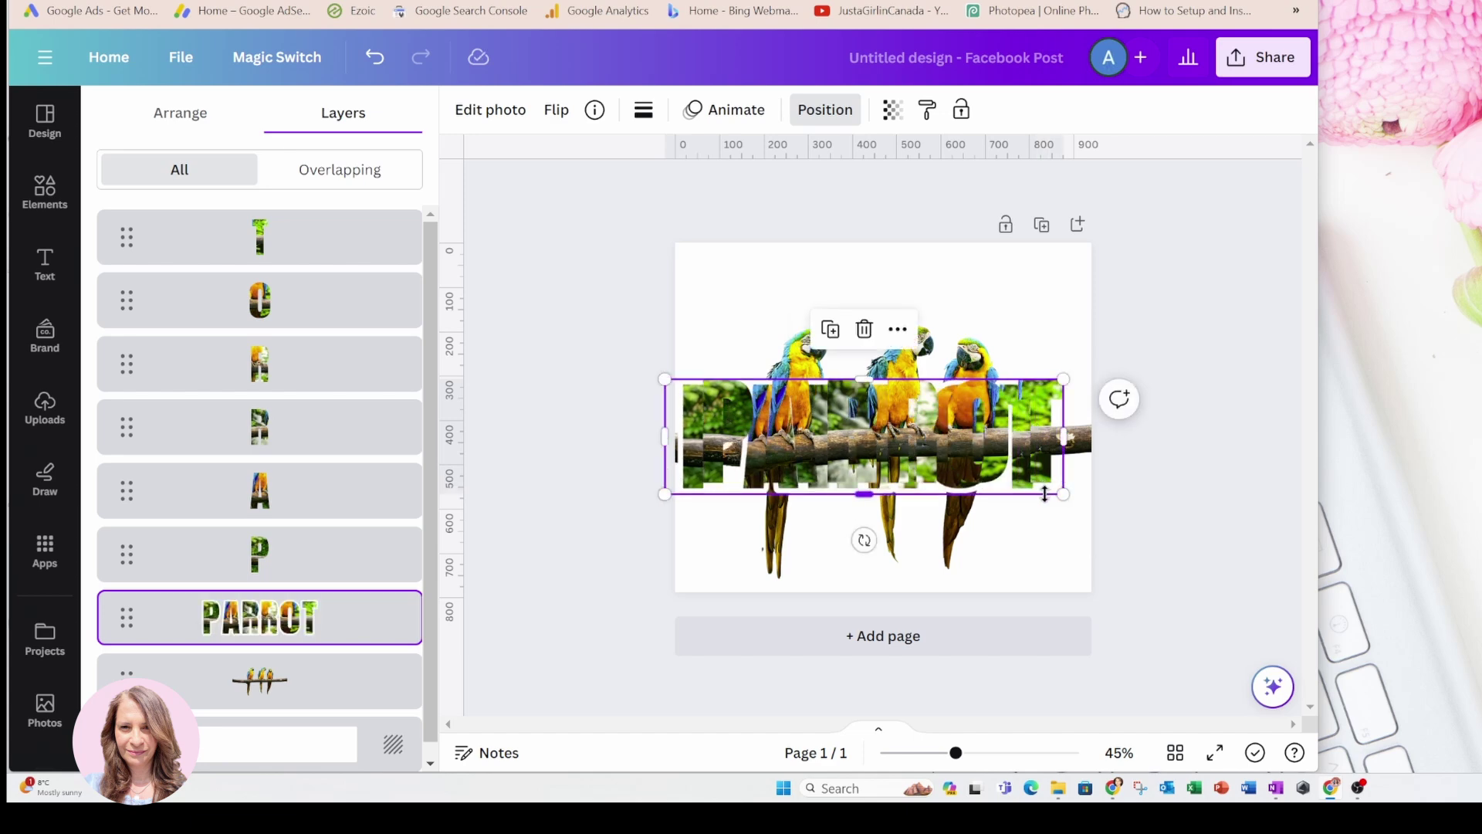
click(1047, 519)
click(1056, 488)
drag(1064, 438, 1085, 439)
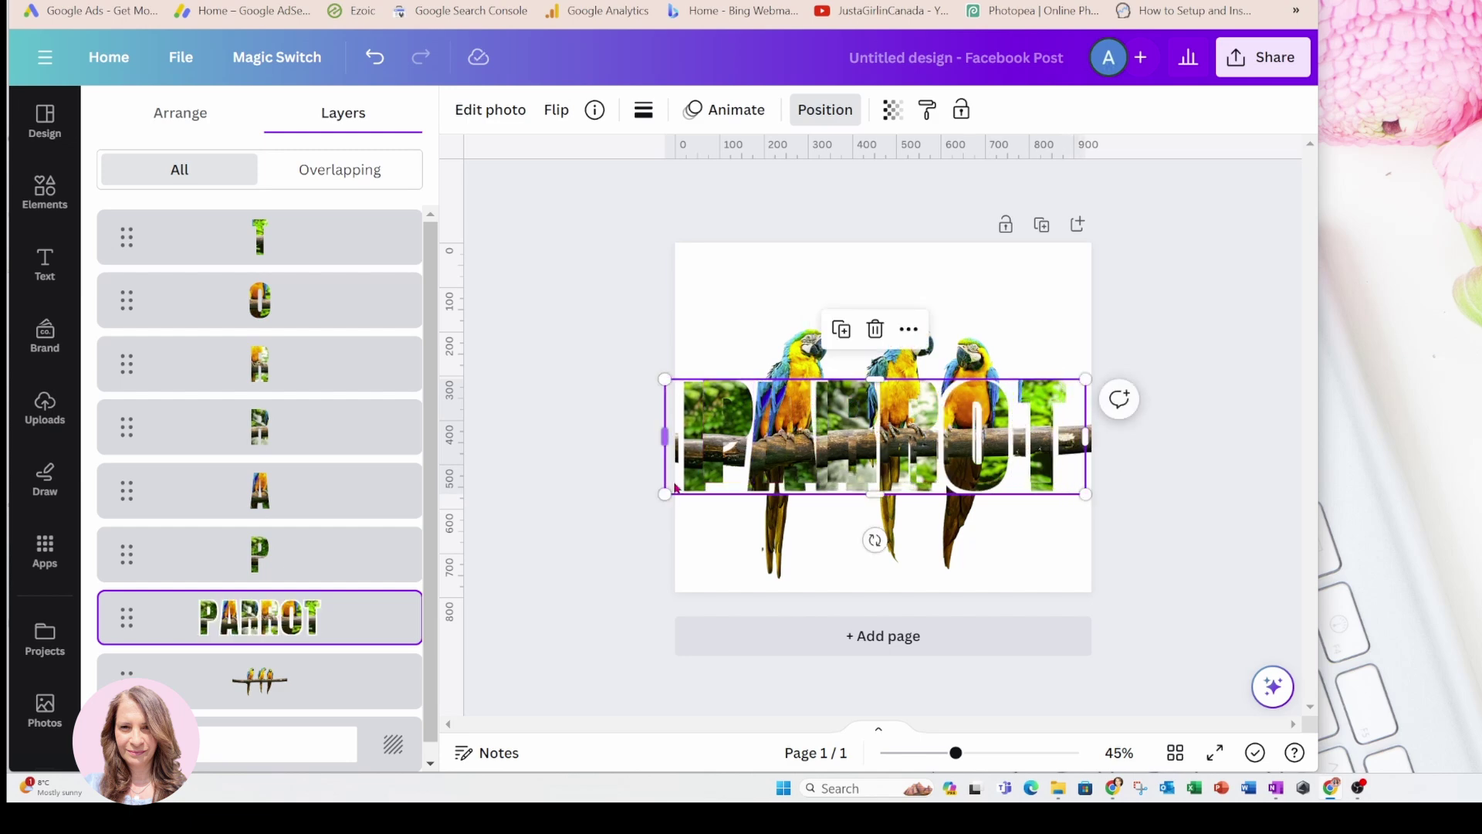
drag(674, 486, 679, 478)
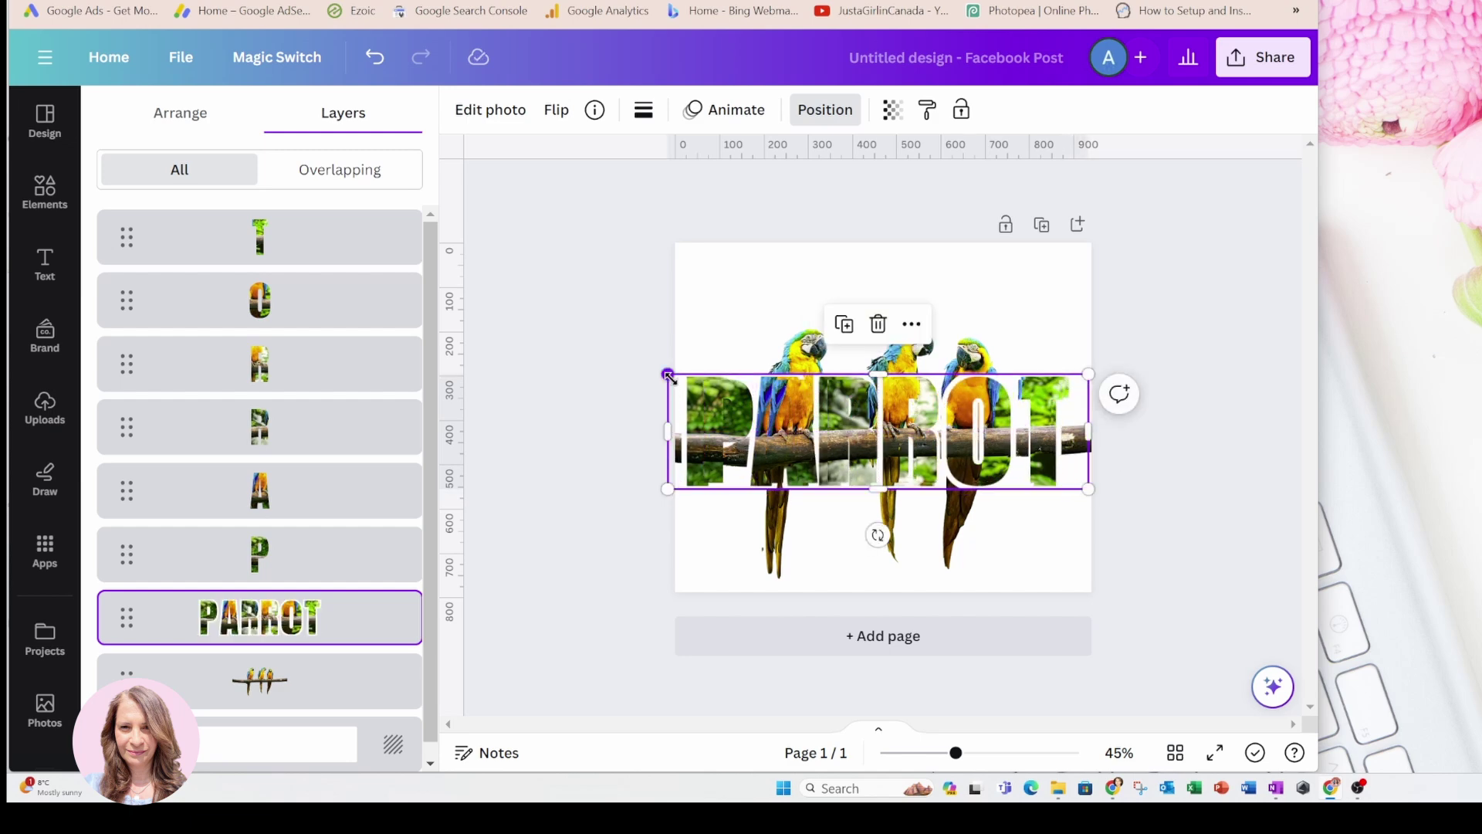
drag(669, 375, 683, 383)
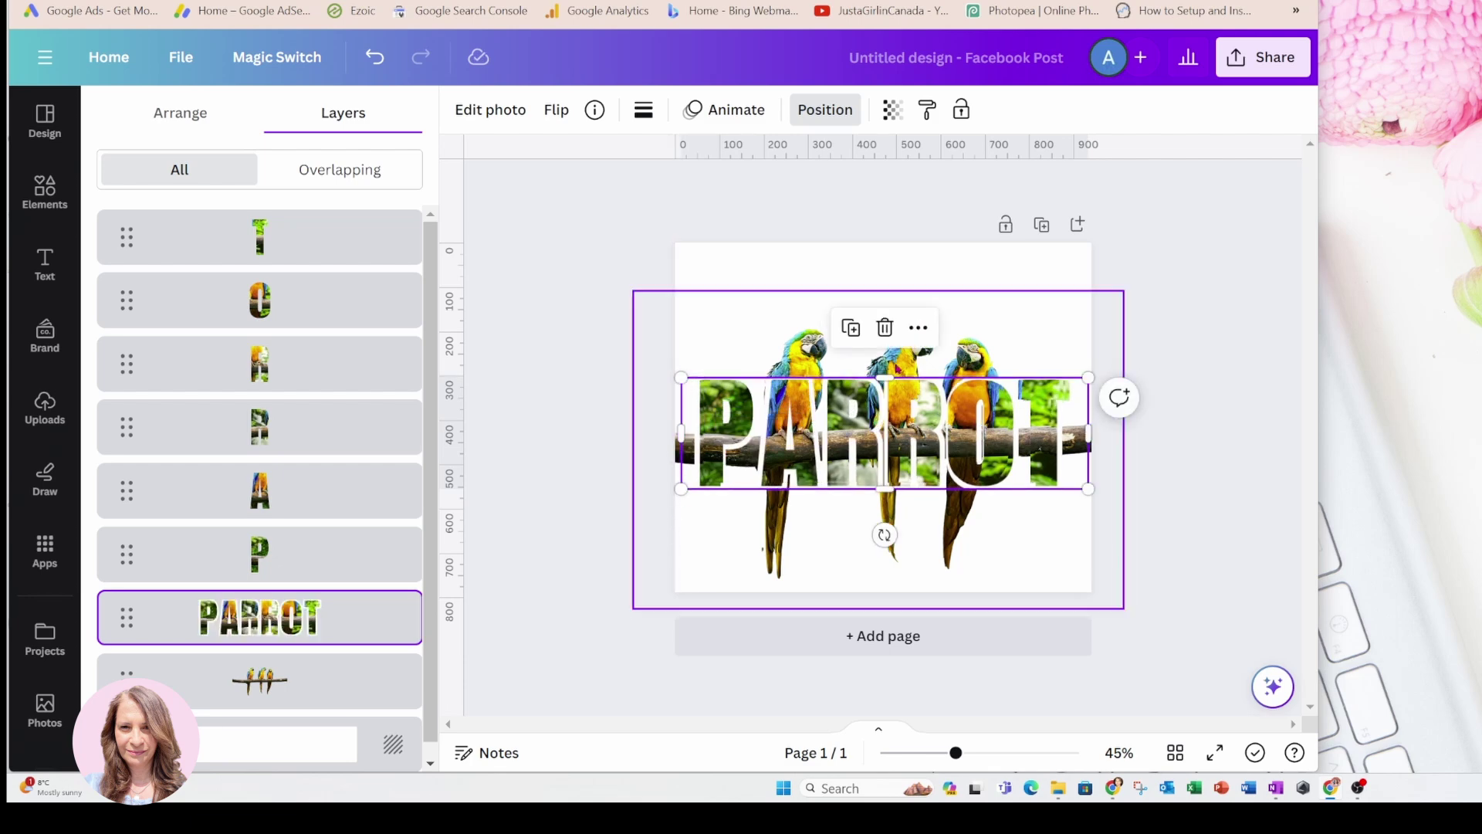
drag(886, 377, 886, 368)
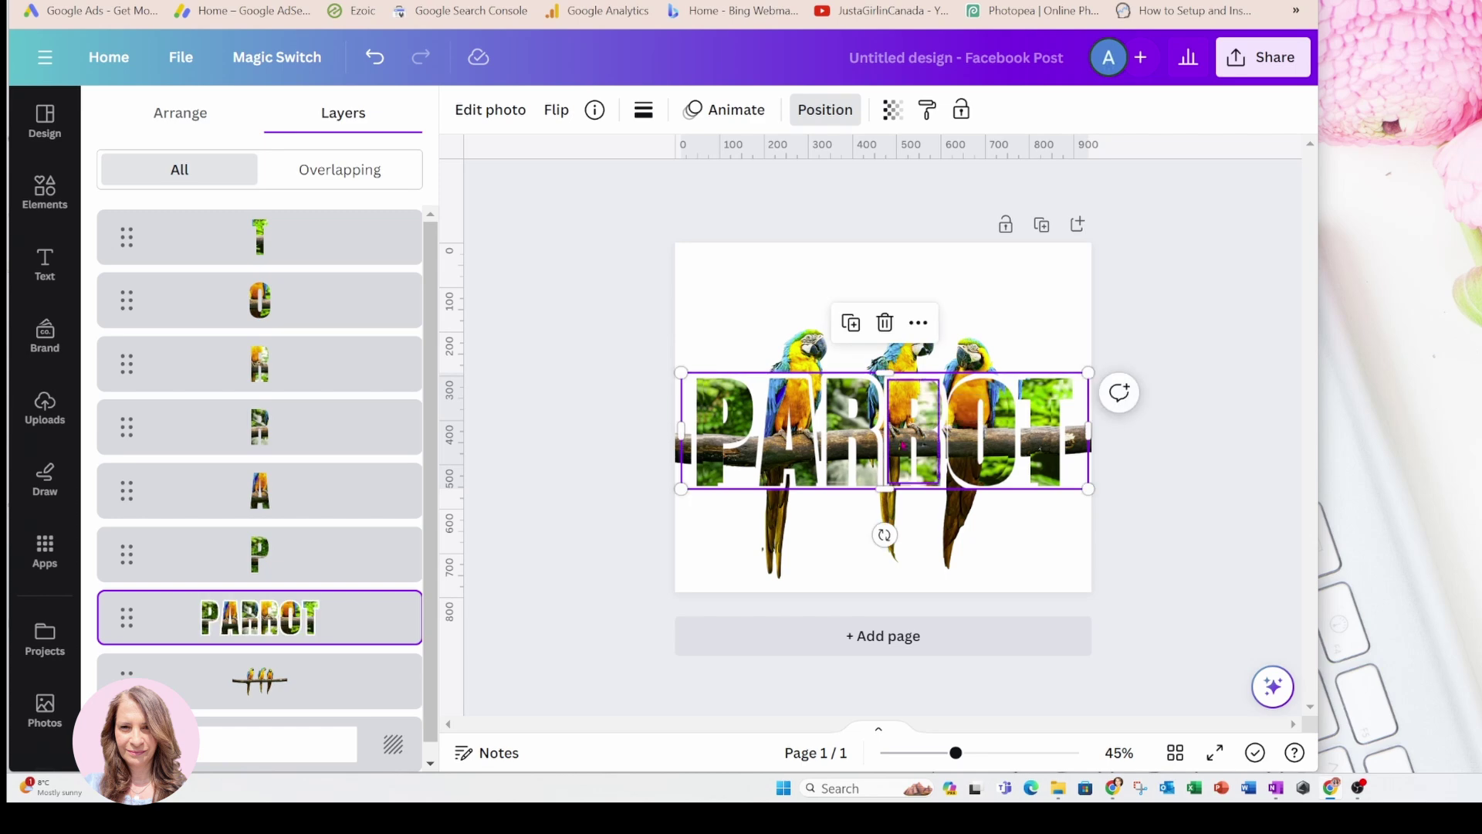
drag(884, 488, 884, 496)
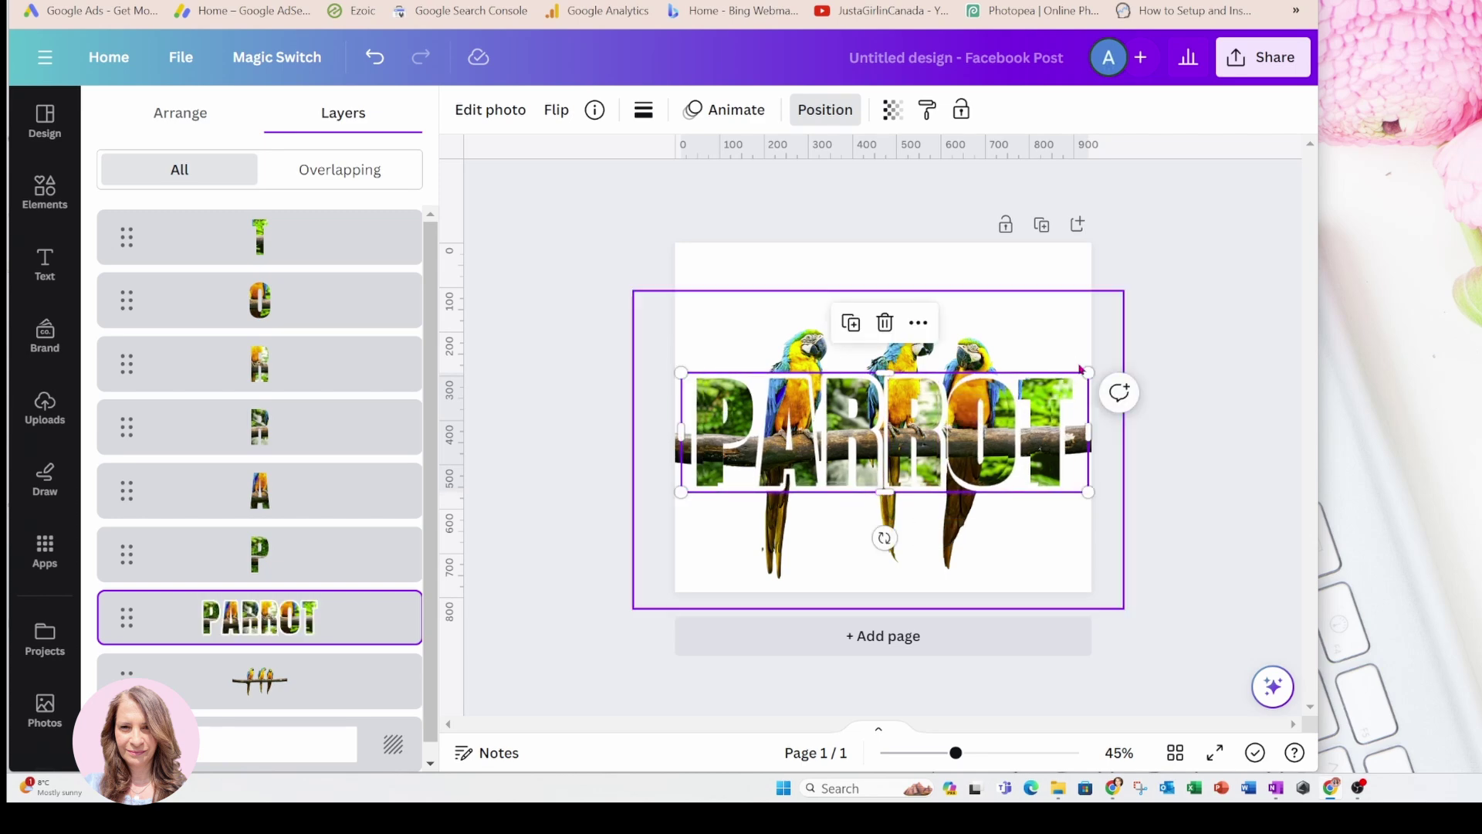
drag(1087, 374, 1078, 376)
drag(681, 492, 686, 491)
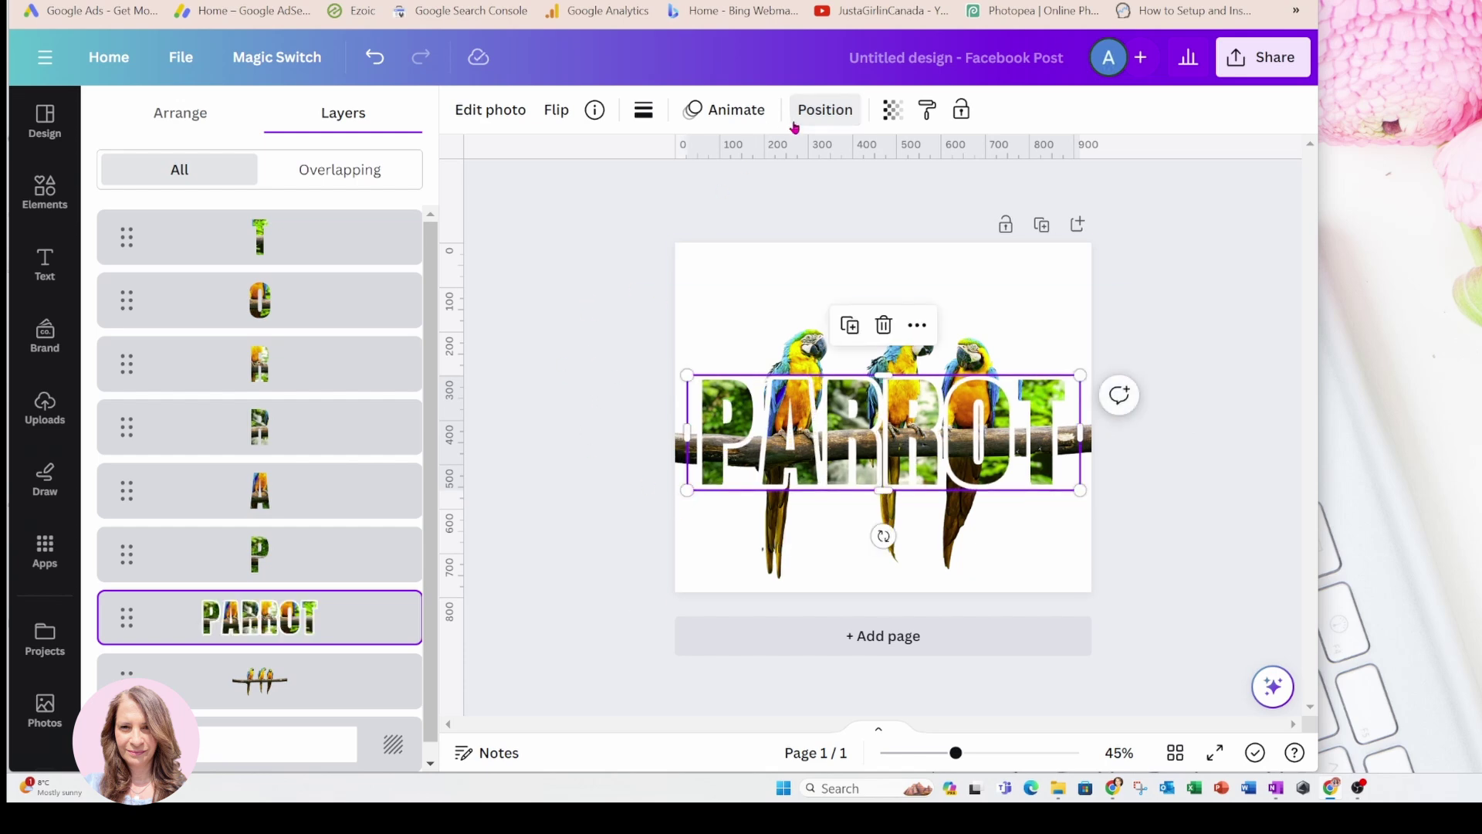
- Reduce the PARROT image's outline size from 29 to 26
click(499, 117)
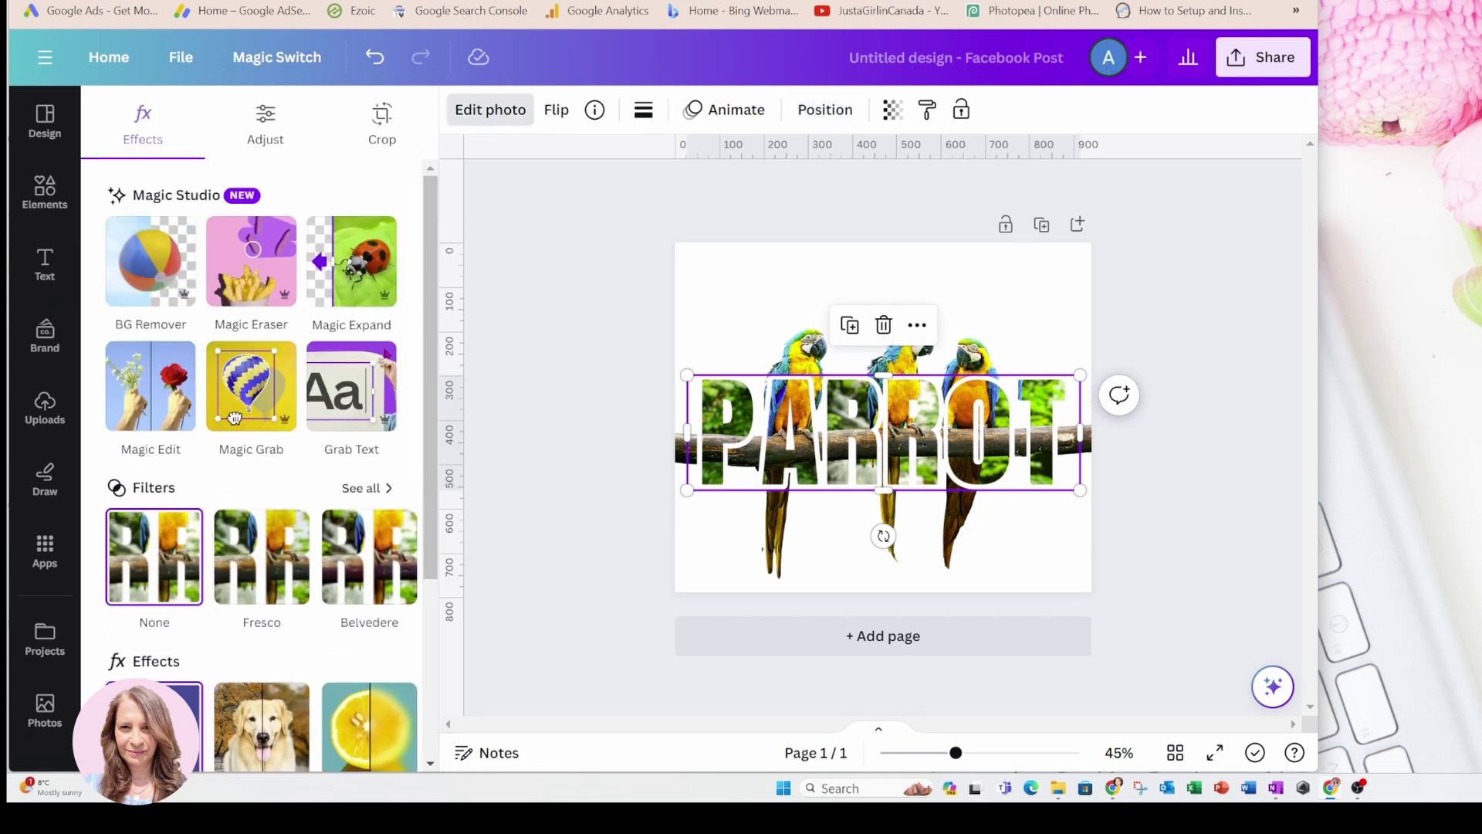
click(155, 699)
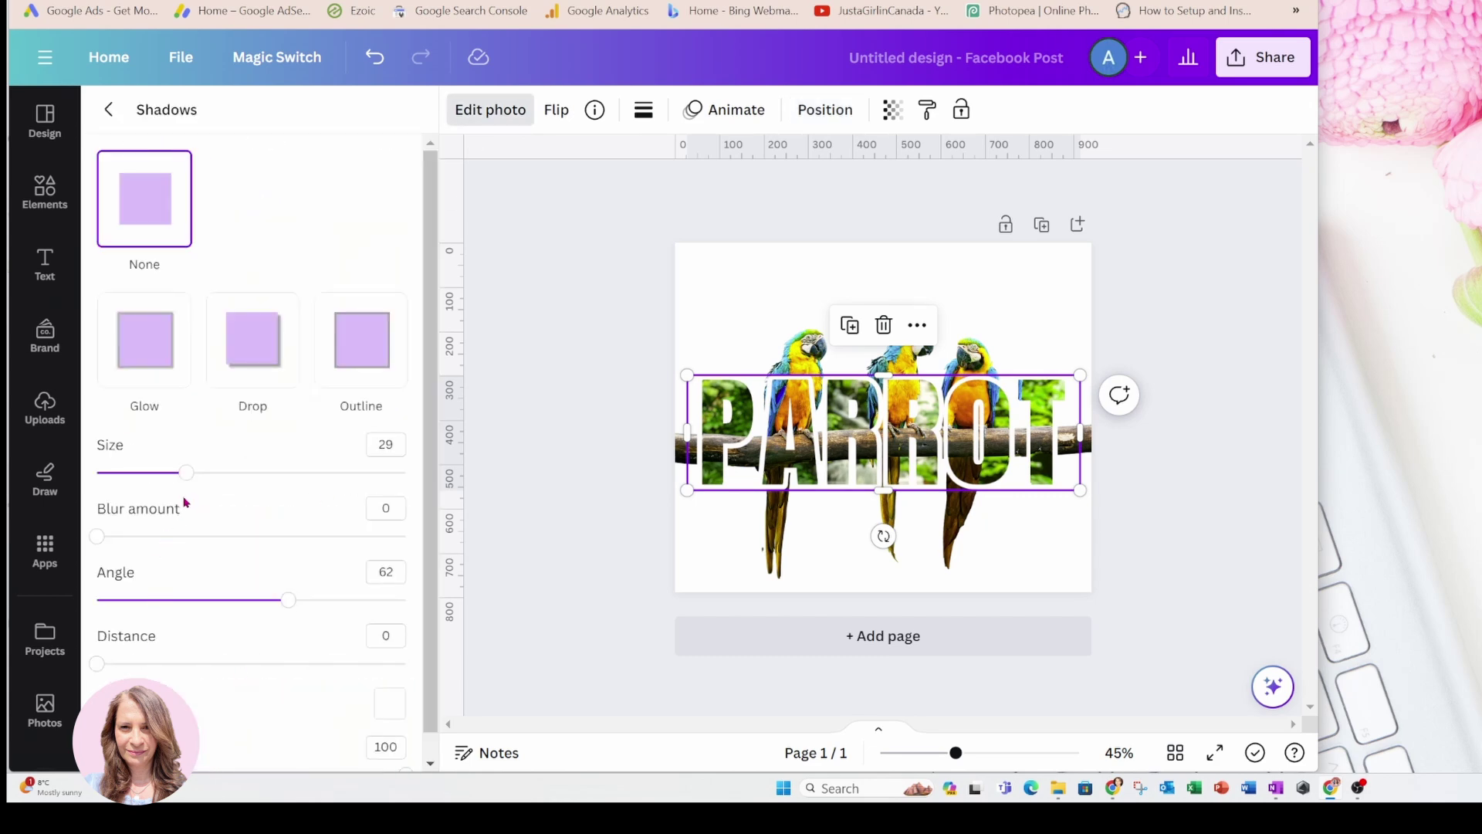
drag(186, 483, 180, 485)
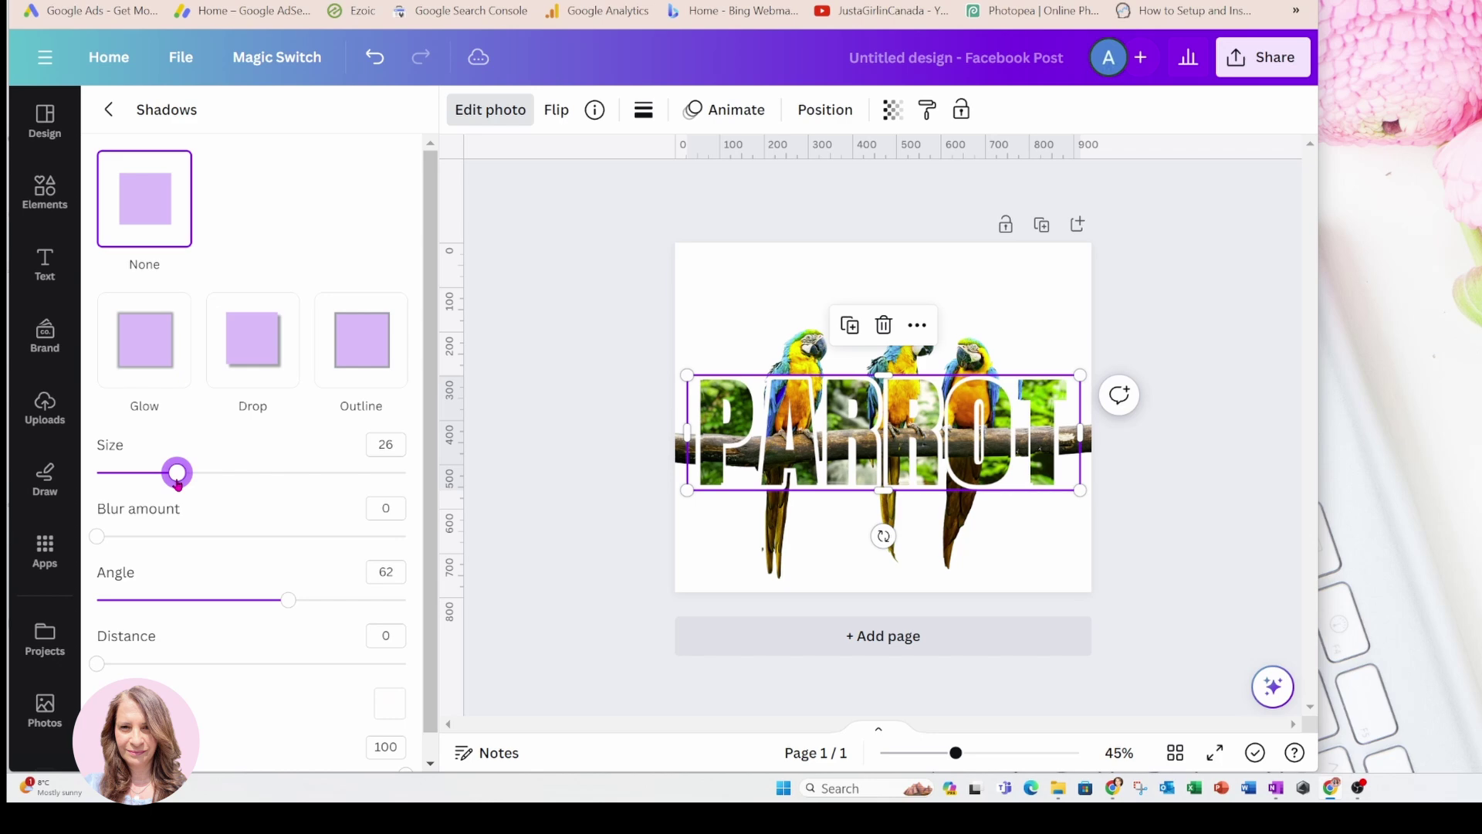
click(564, 351)
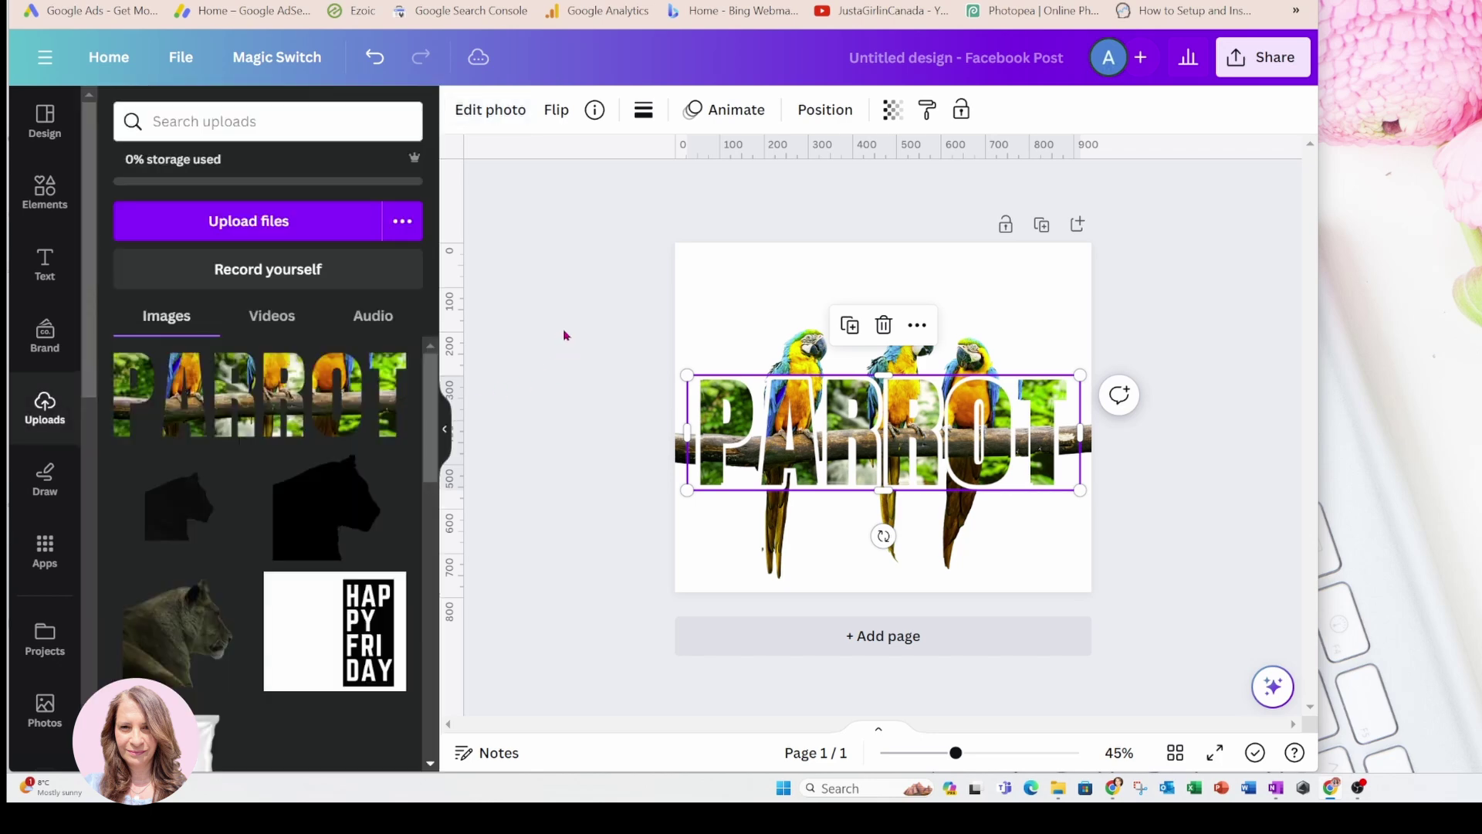
- Set the page background colour to Light grey from the default colours
click(564, 335)
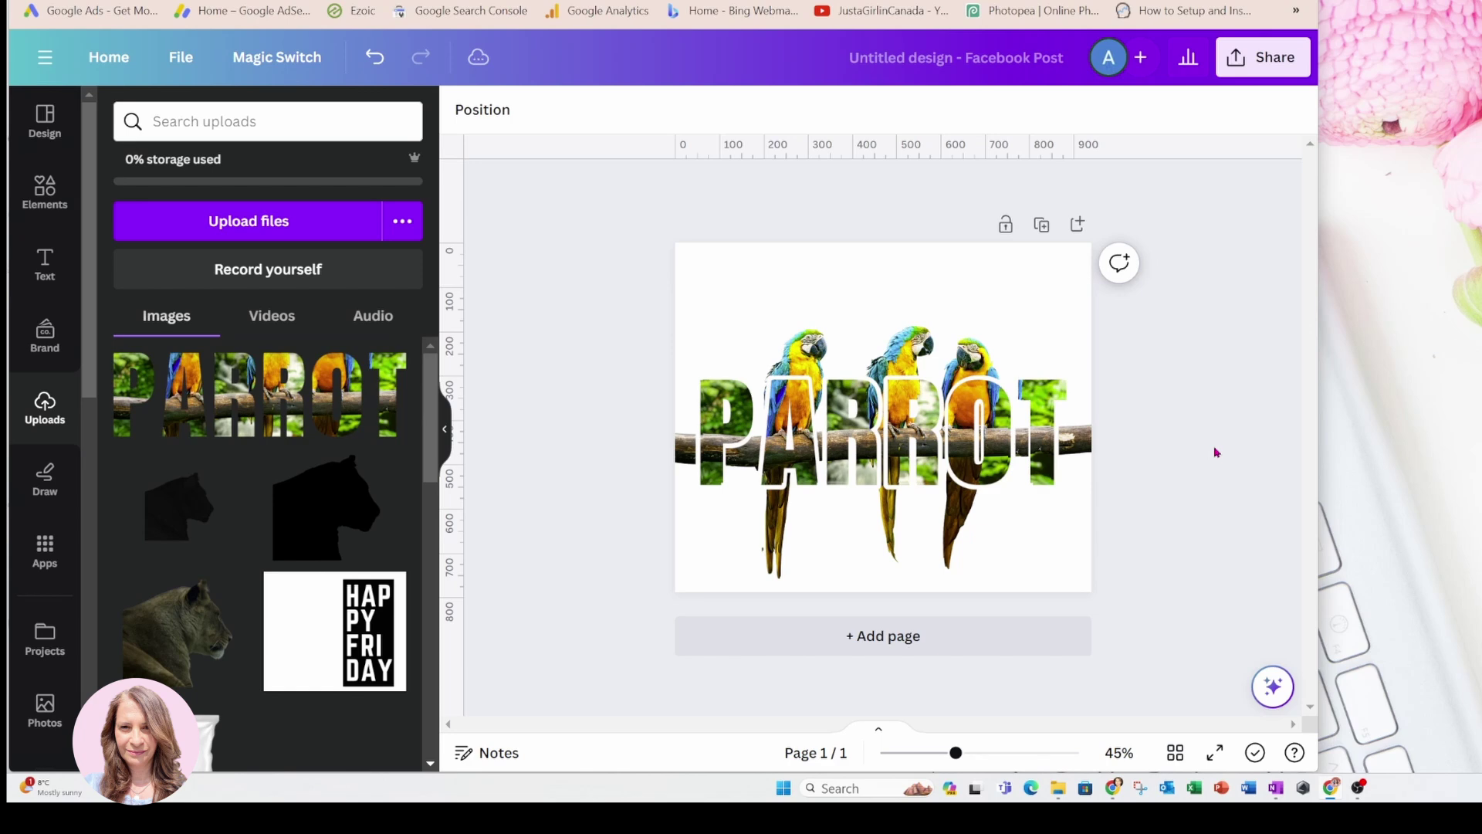
click(954, 301)
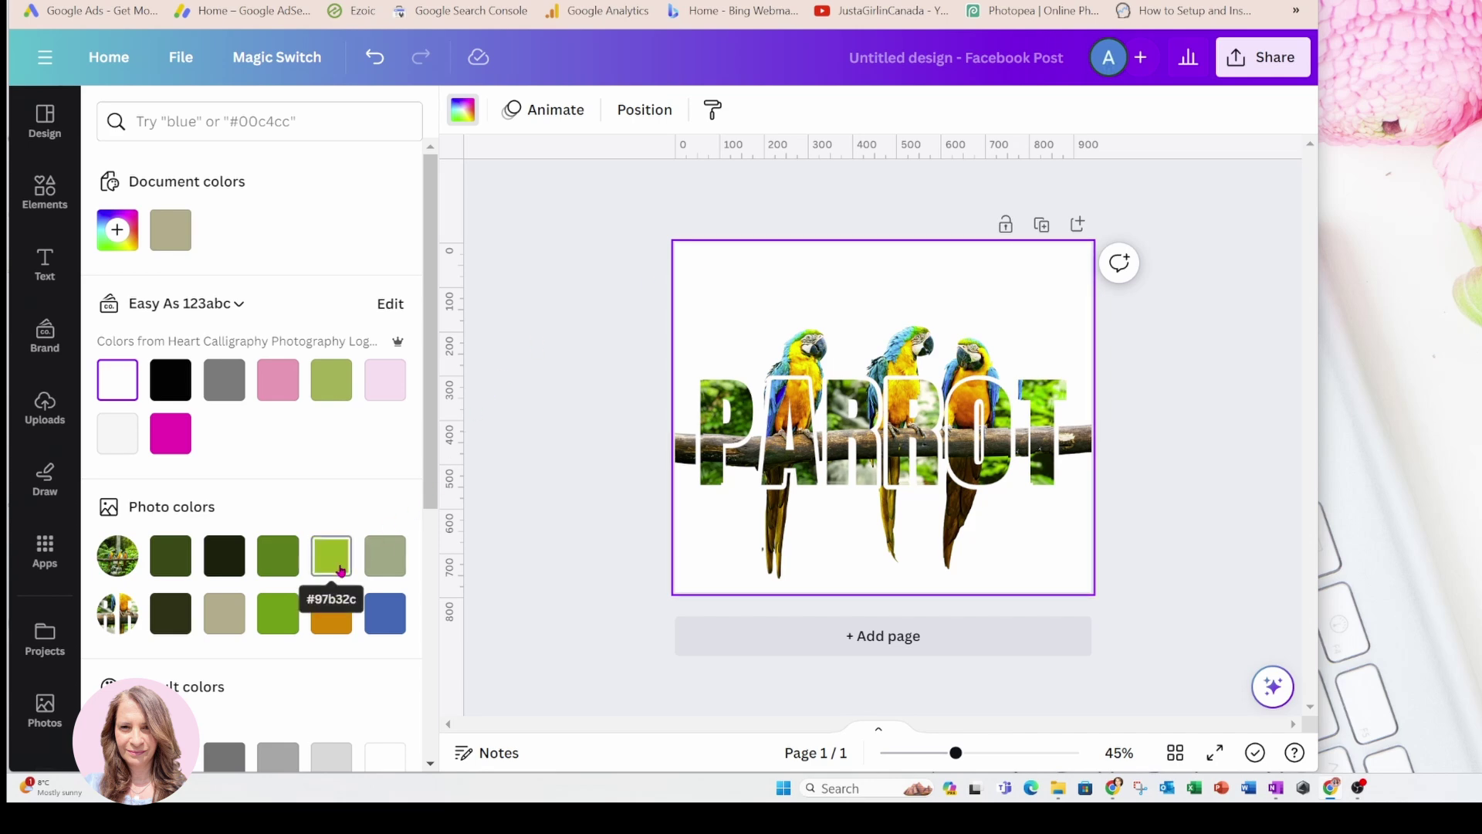
scroll(336, 459, down, 3)
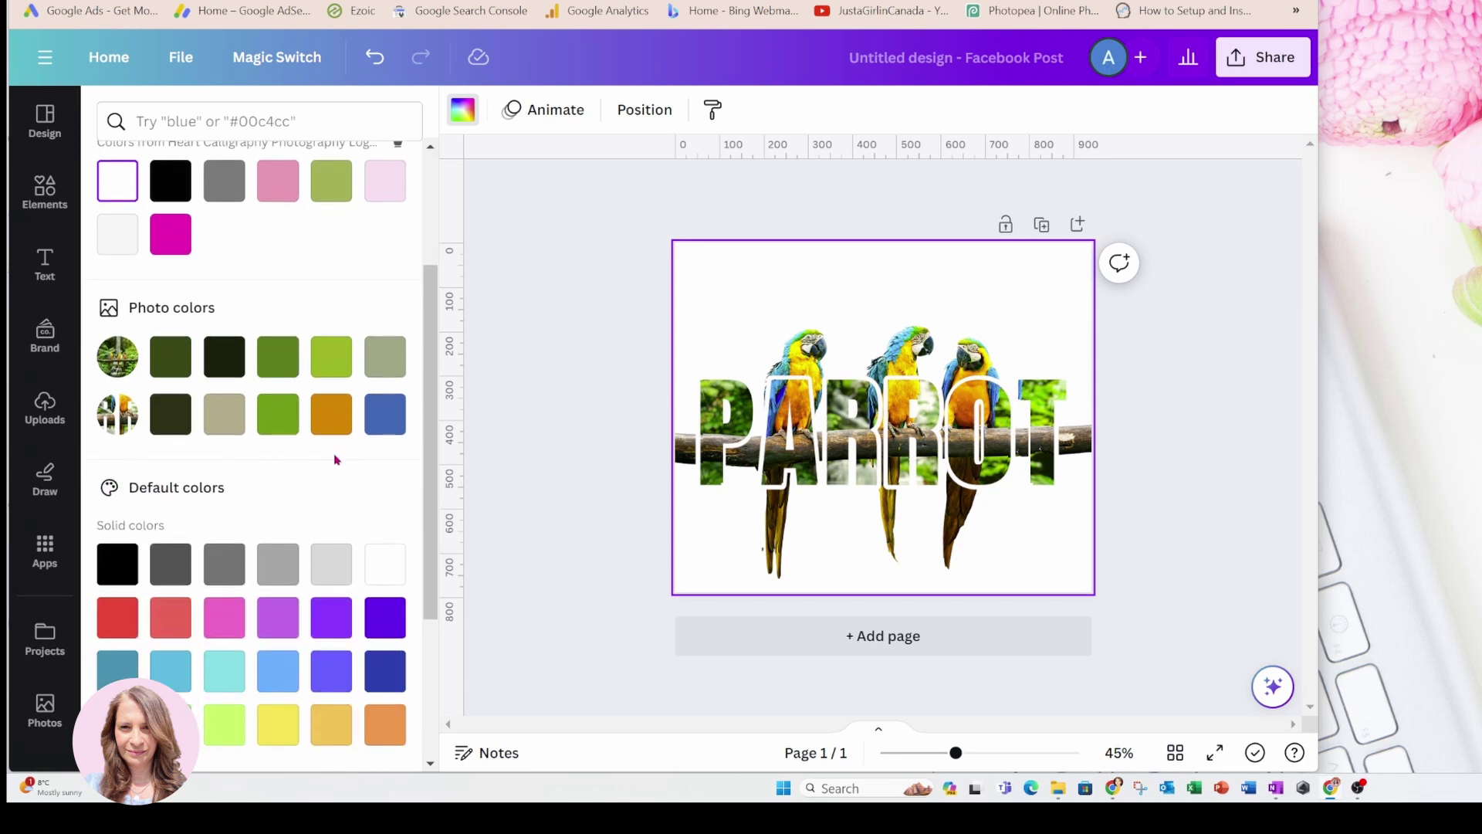
scroll(332, 462, down, 2)
scroll(333, 463, down, 2)
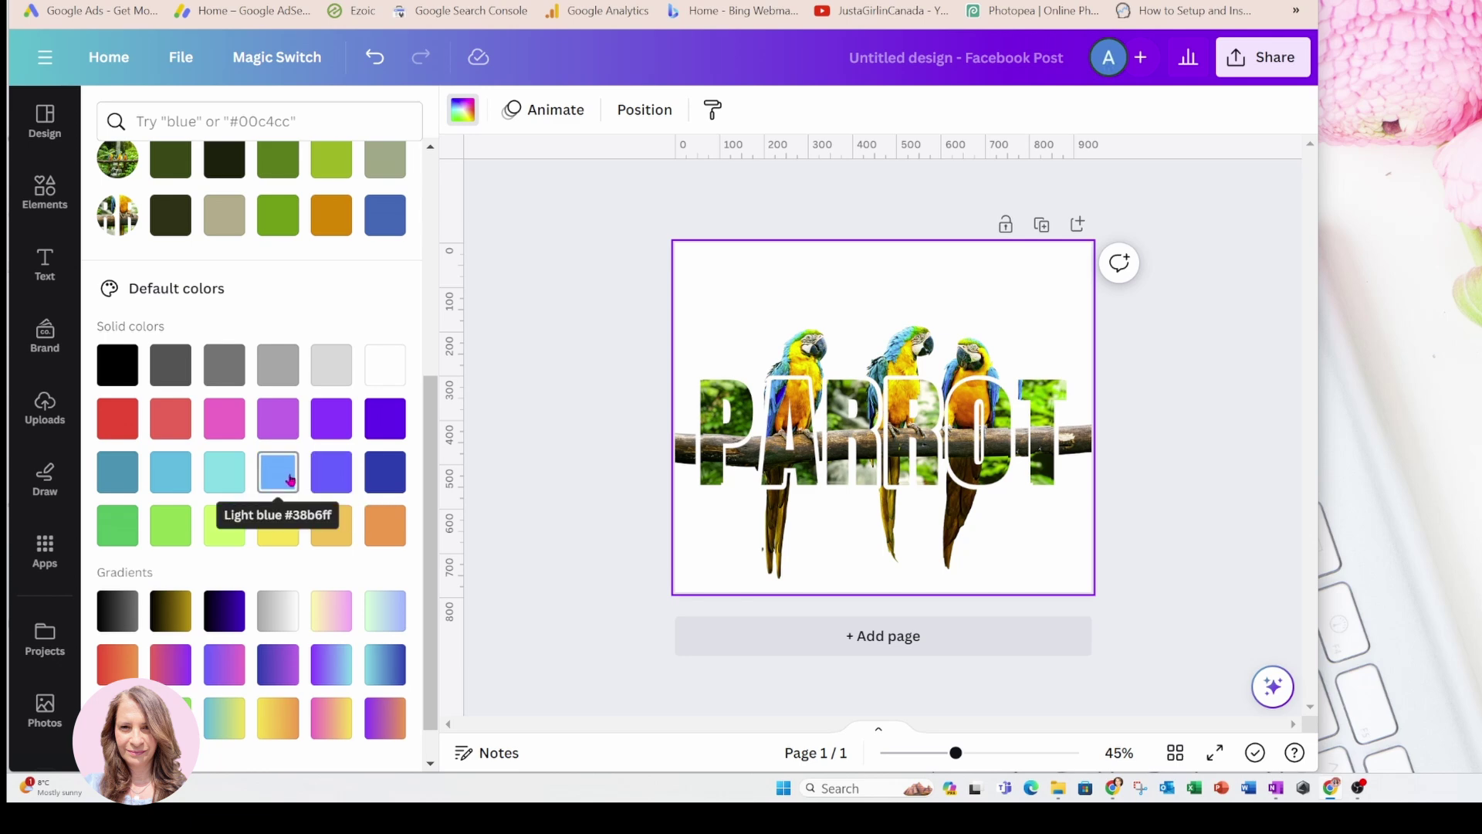
click(334, 377)
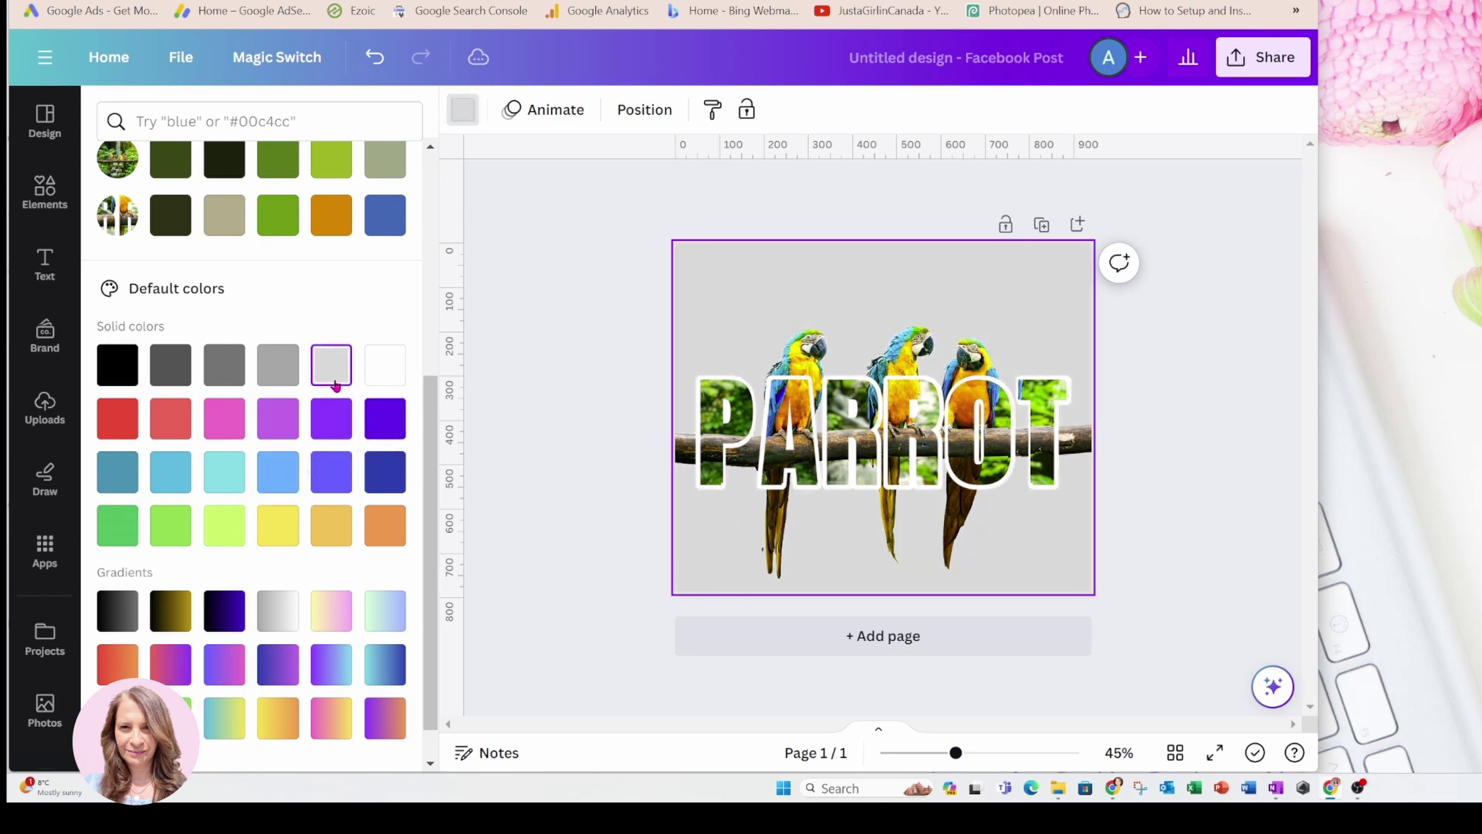
click(543, 274)
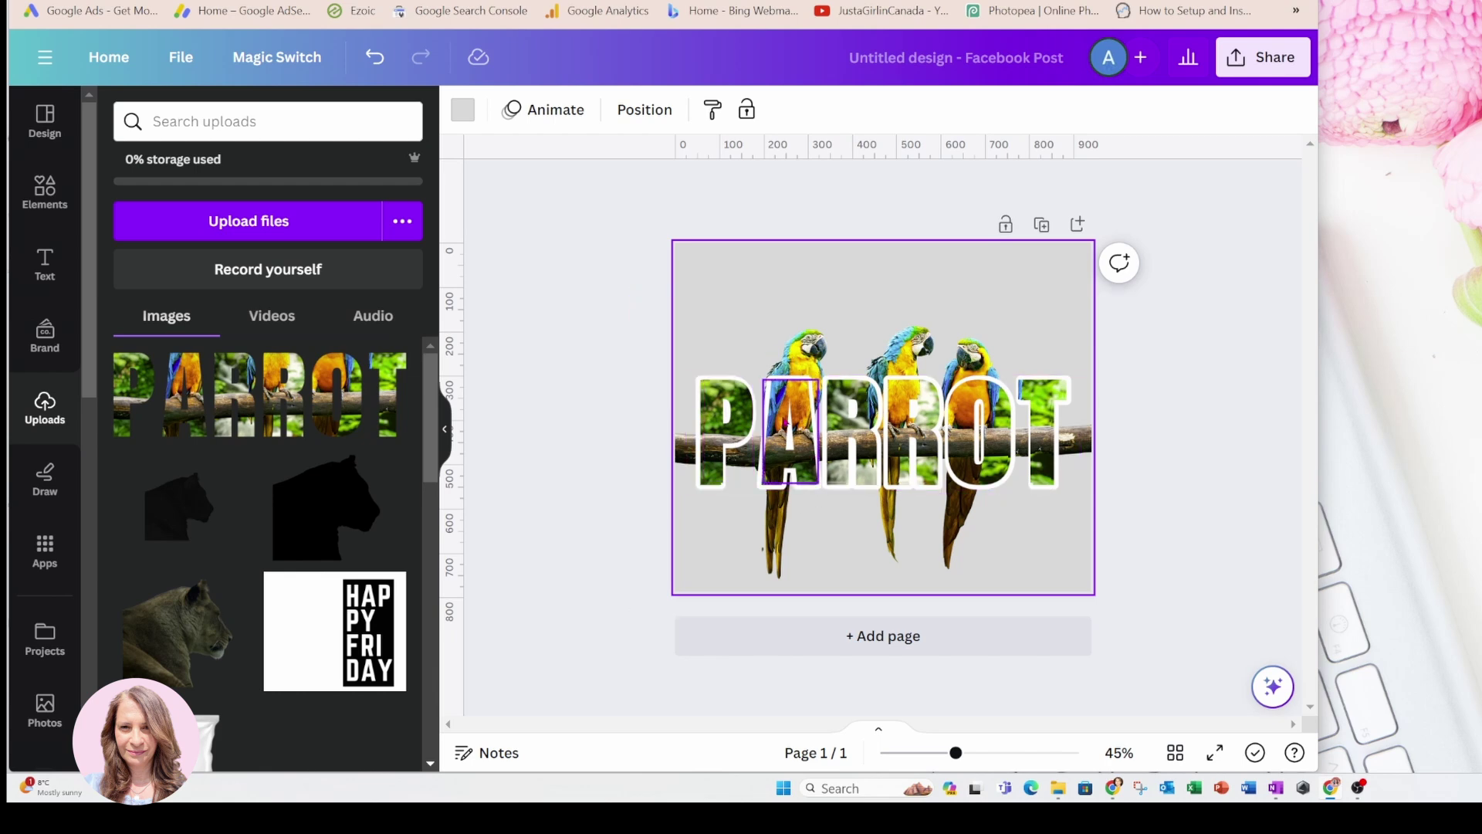
click(1202, 333)
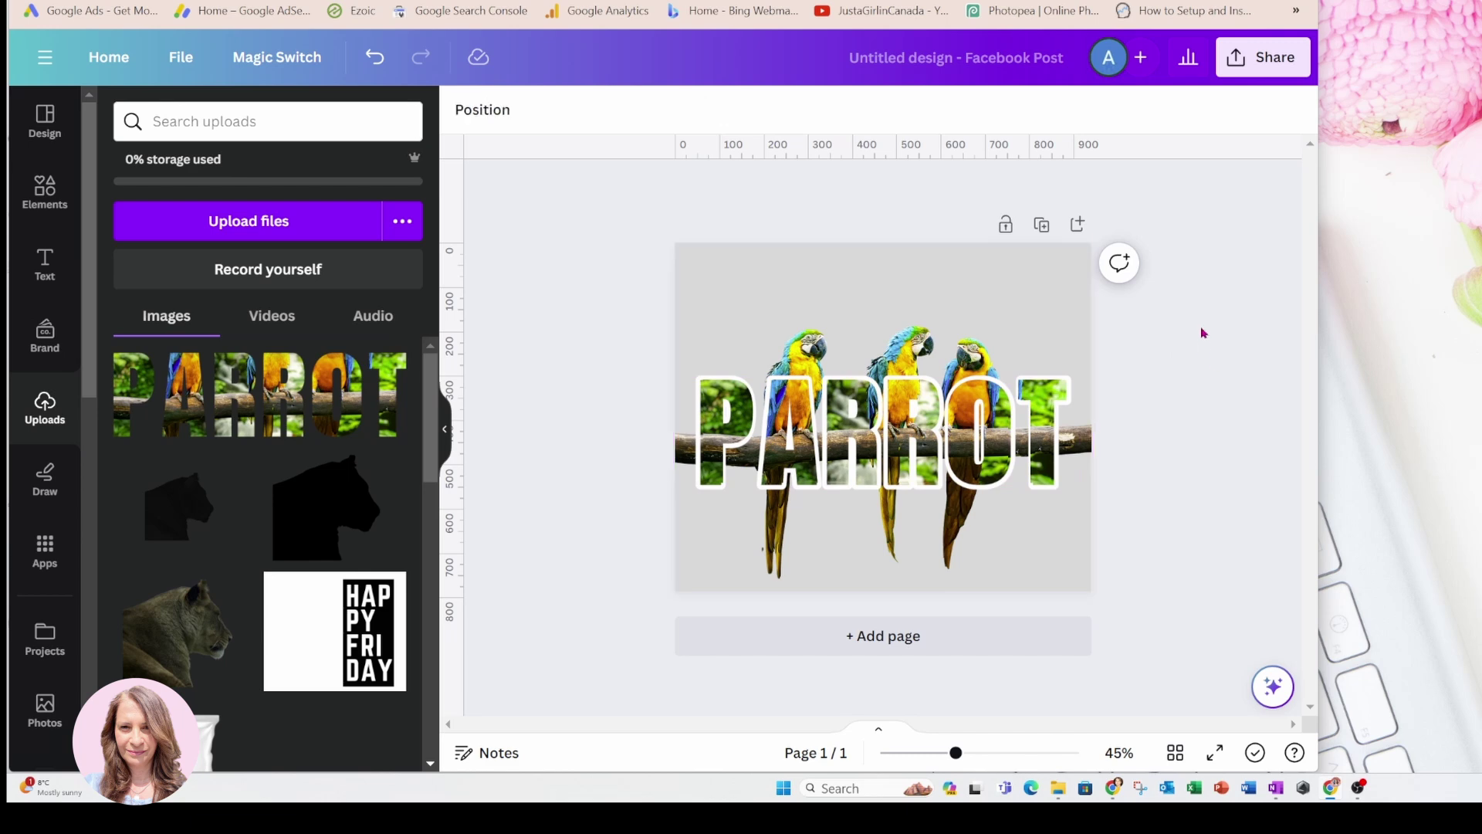